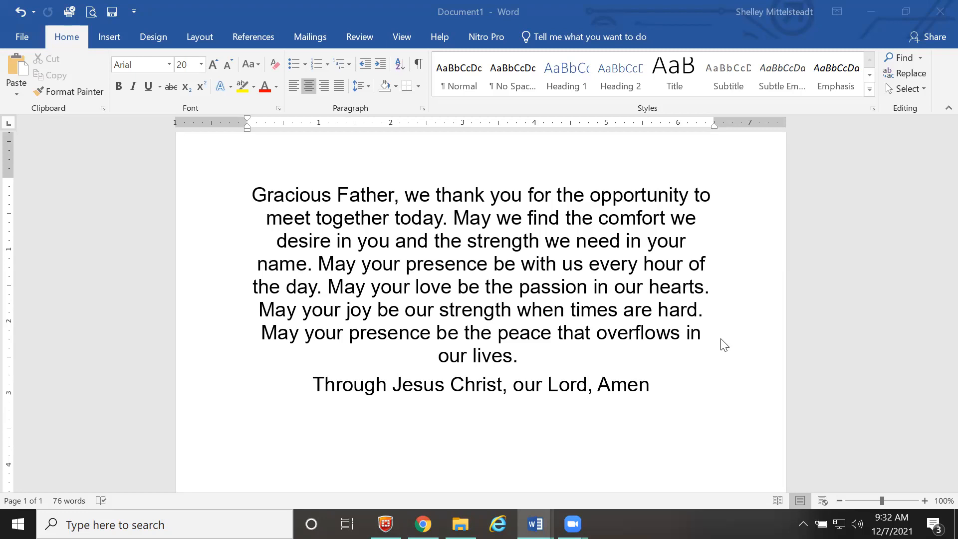
# - Close Document1 without saving and switch Word to the SSO User Setup Guide
pyautogui.click(940, 11)
pyautogui.click(478, 291)
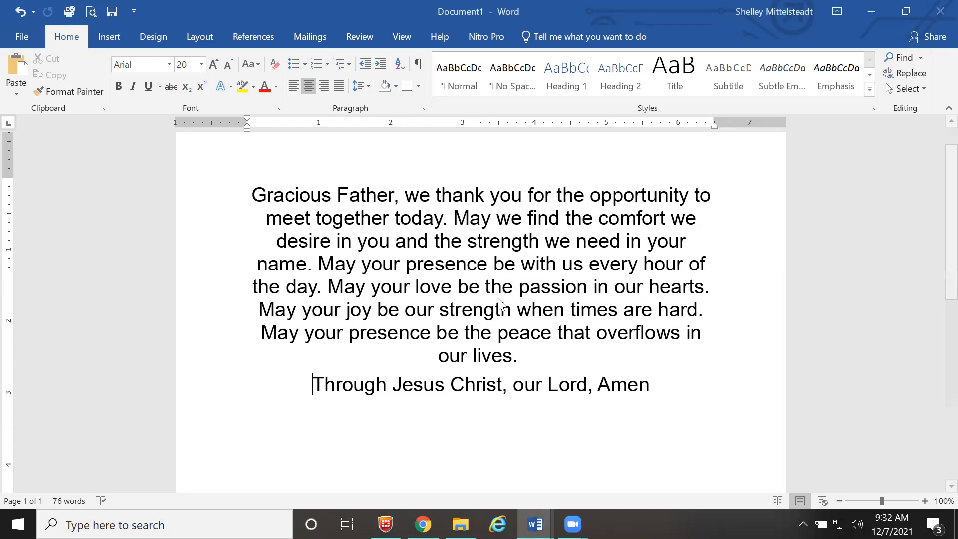
pyautogui.click(215, 306)
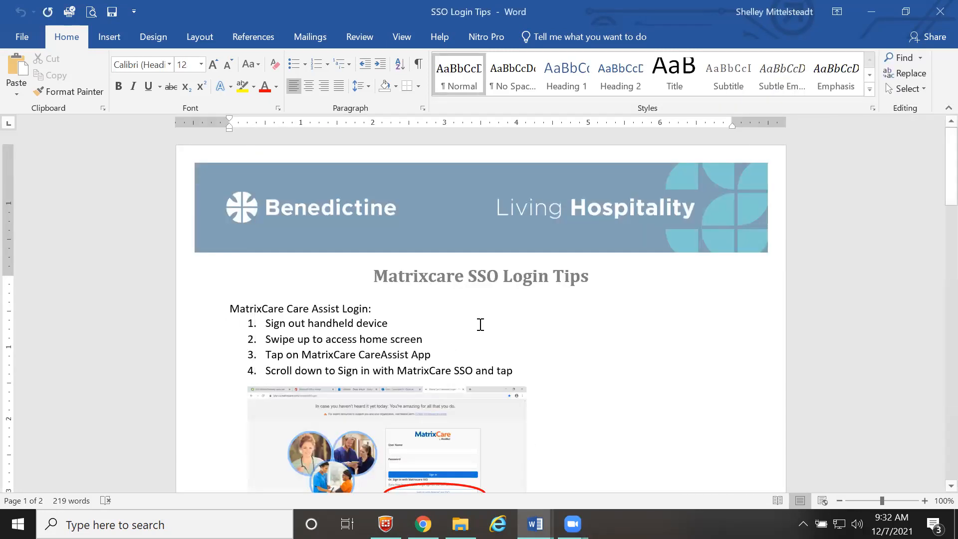
pyautogui.moveTo(535, 524)
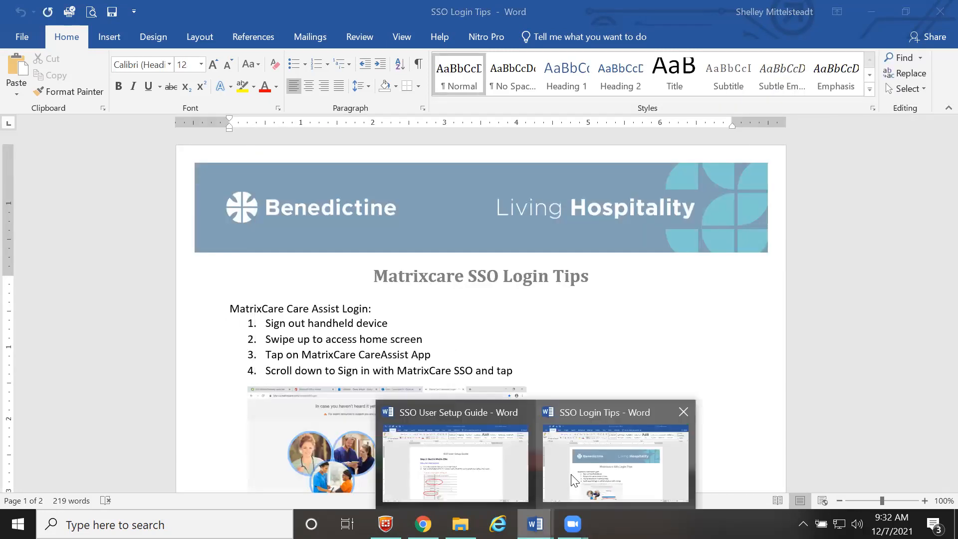
pyautogui.click(457, 459)
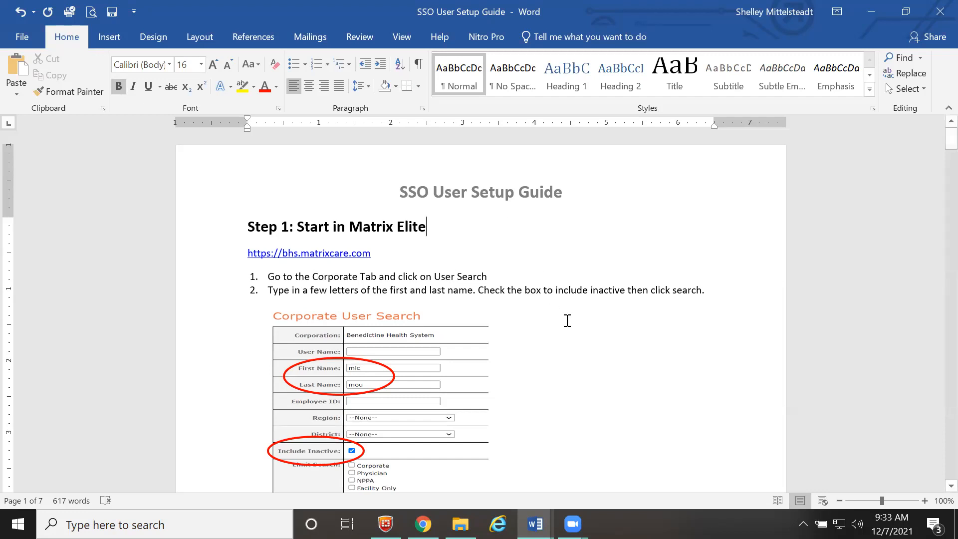
# - Read through the SSO User Setup Guide, then switch to the MatrixCare login page in Chrome
pyautogui.scroll(-3, 567, 320)
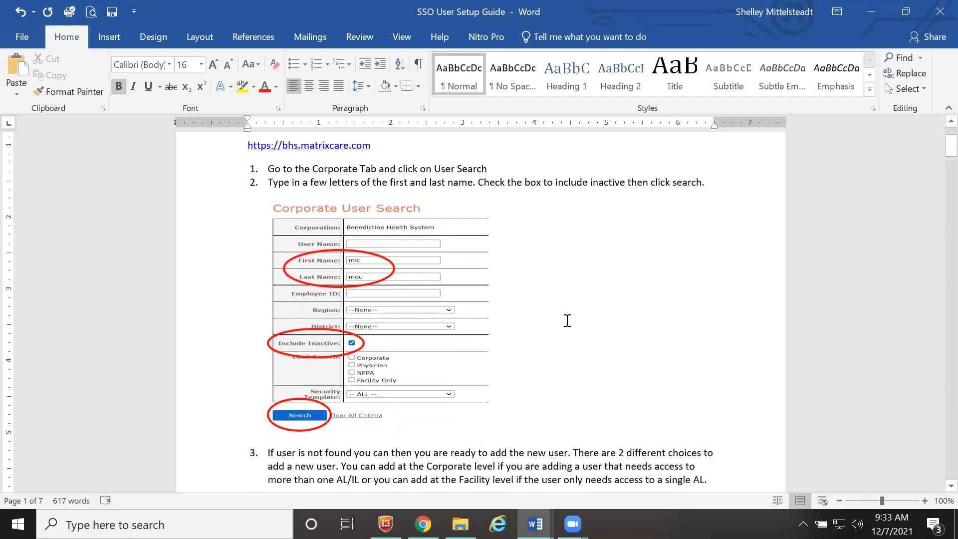
pyautogui.scroll(-1, 567, 321)
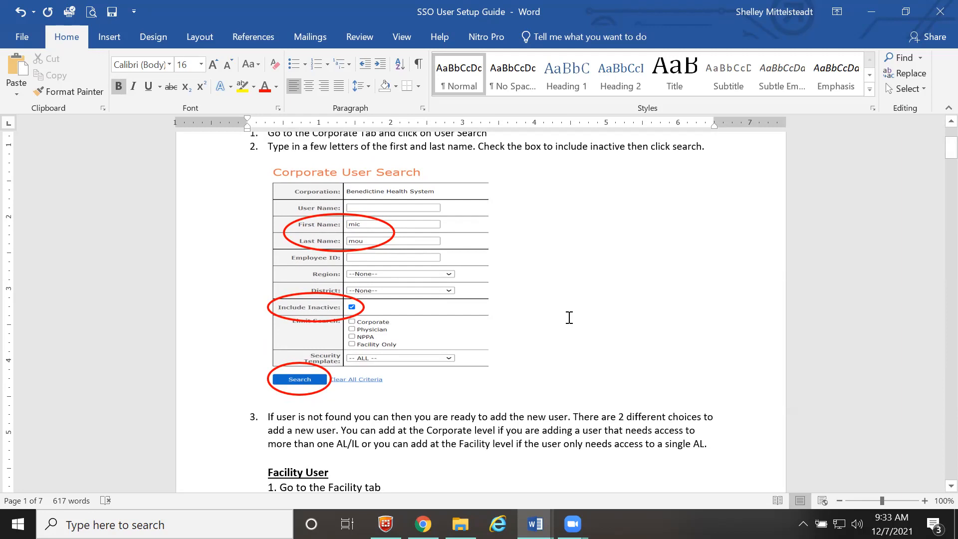
pyautogui.scroll(-1, 569, 318)
pyautogui.scroll(-1, 569, 318)
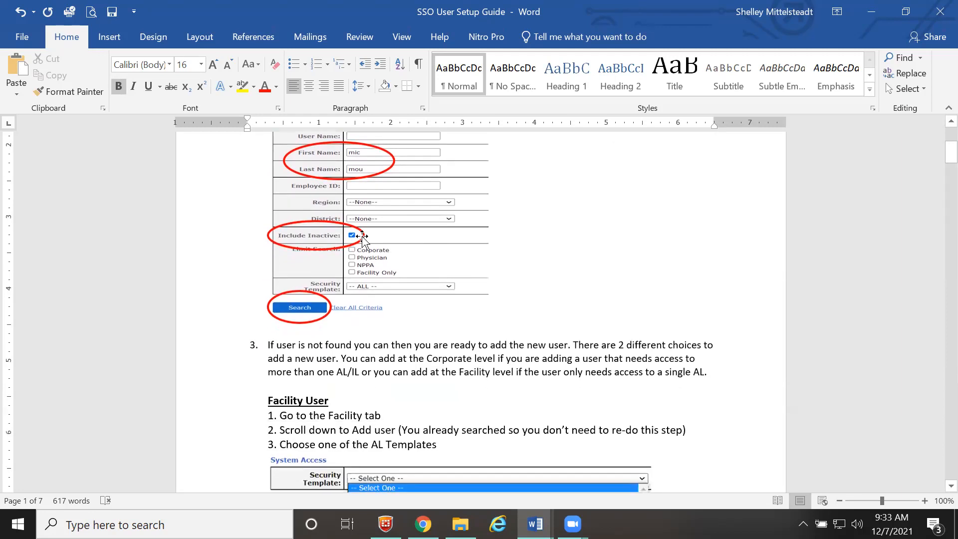
pyautogui.scroll(-4, 490, 348)
pyautogui.scroll(-4, 508, 357)
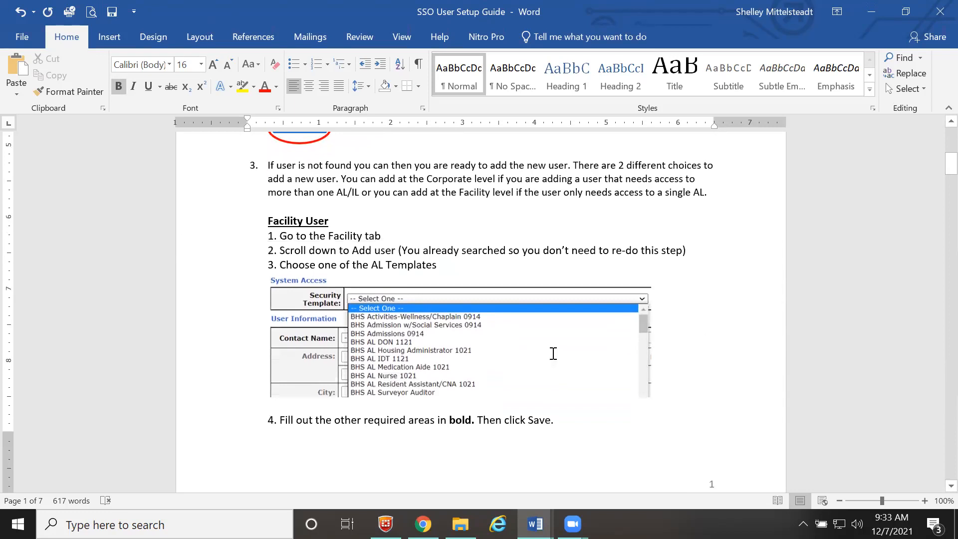
pyautogui.scroll(-5, 555, 358)
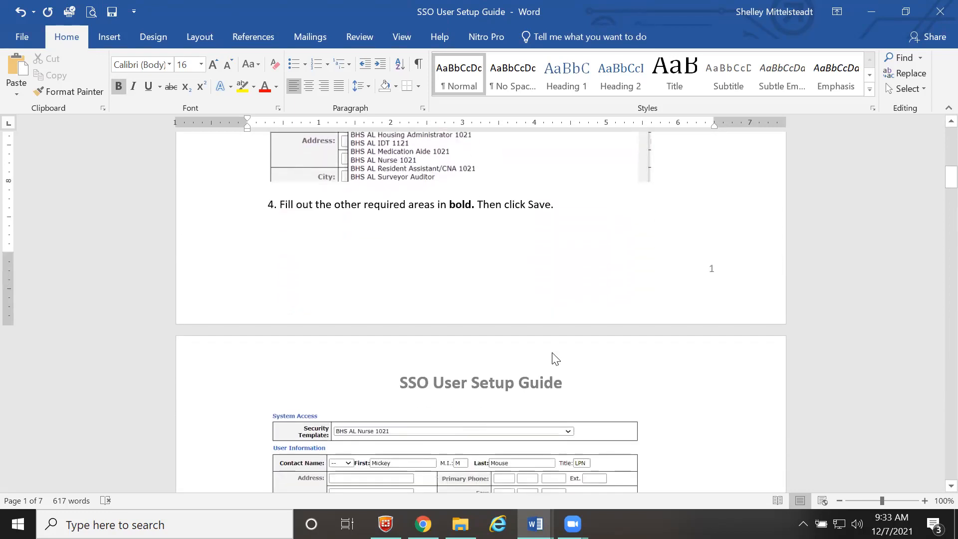
pyautogui.scroll(-4, 554, 356)
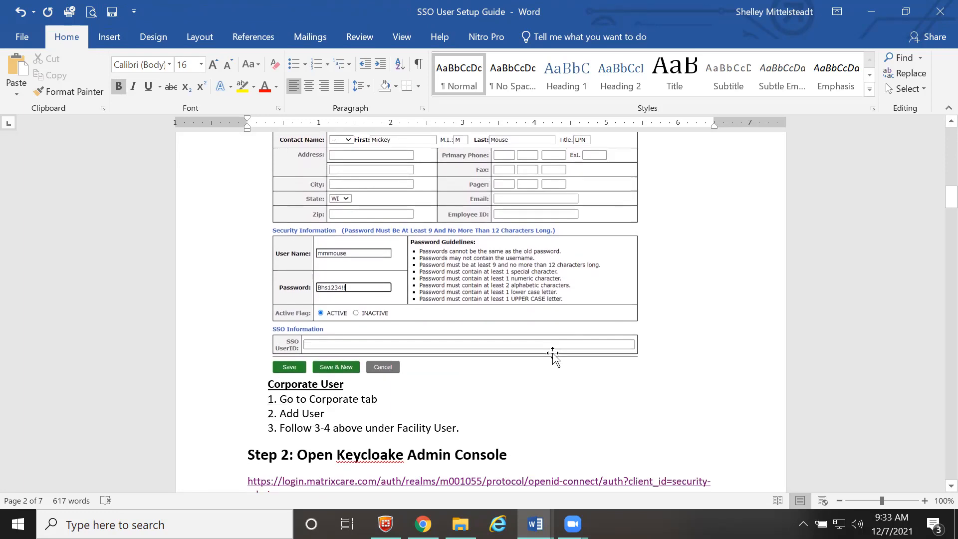
pyautogui.scroll(-4, 553, 354)
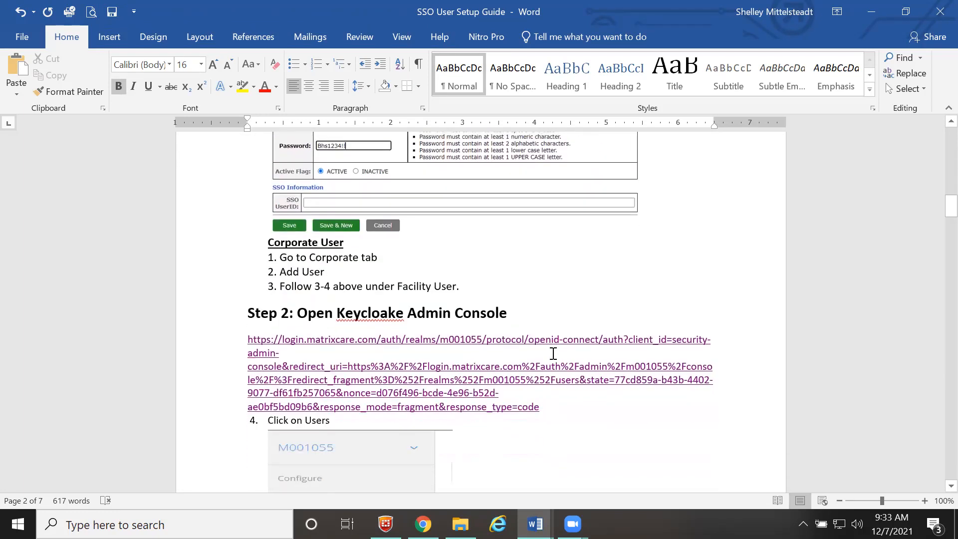
pyautogui.scroll(-5, 553, 354)
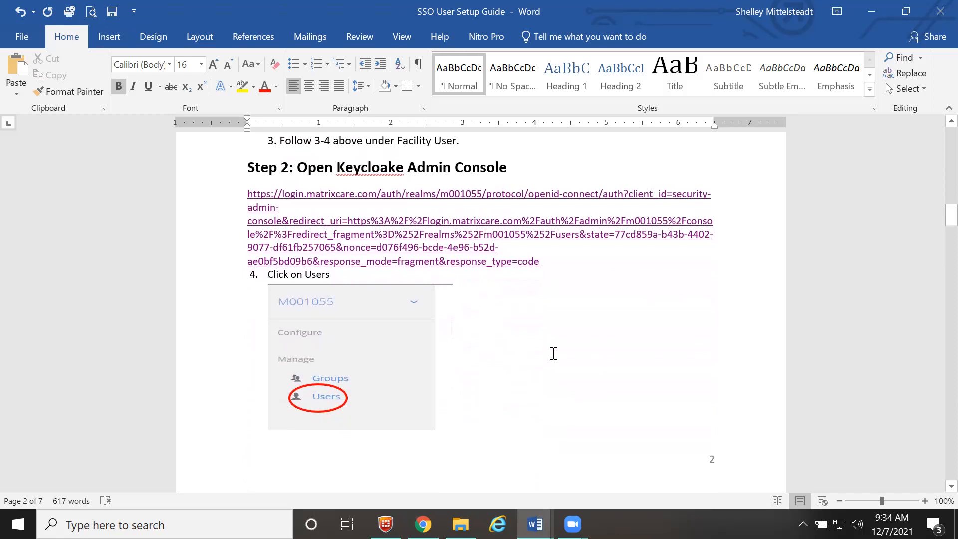
pyautogui.scroll(-3, 555, 356)
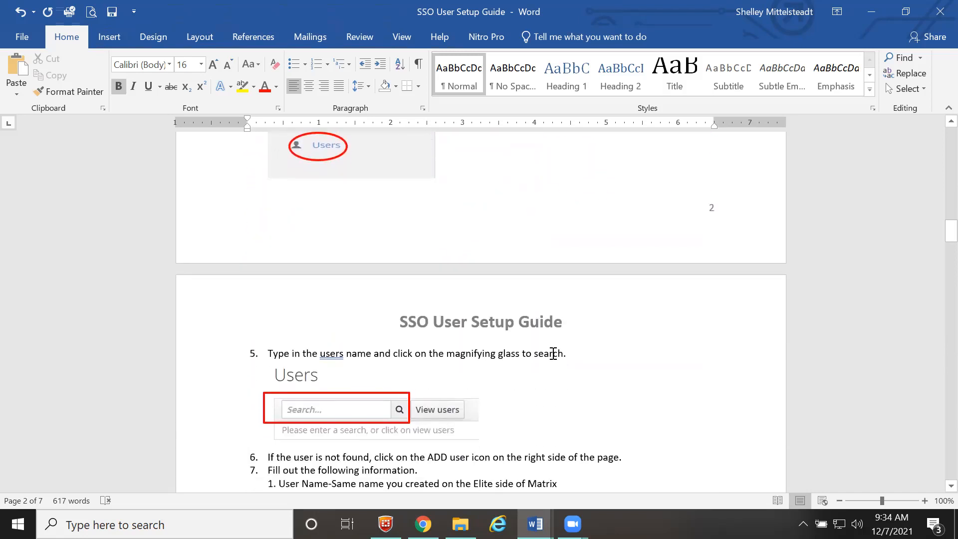
pyautogui.scroll(-2, 553, 354)
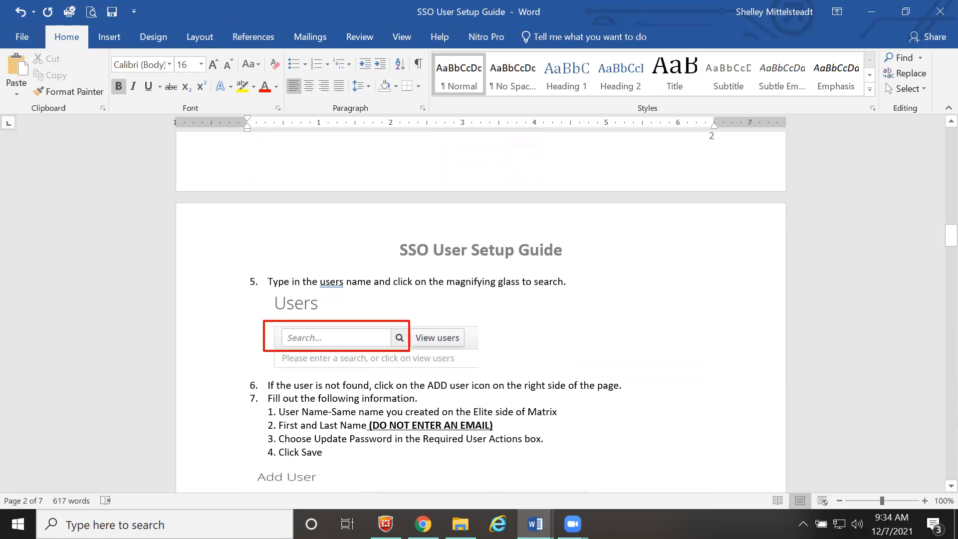
pyautogui.click(424, 524)
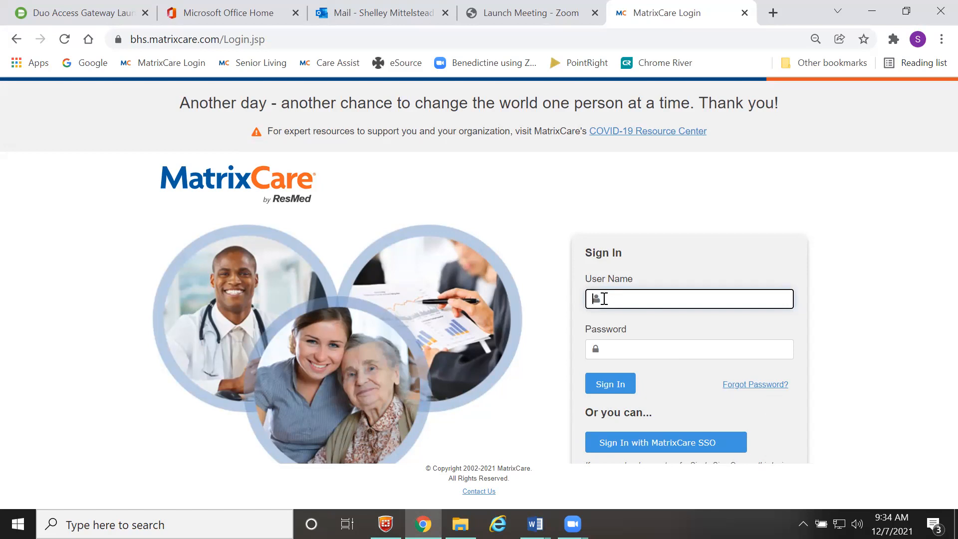
# - Log in to MatrixCare with the administrator's user name and password
pyautogui.press('Tab')
pyautogui.write('•••••••')
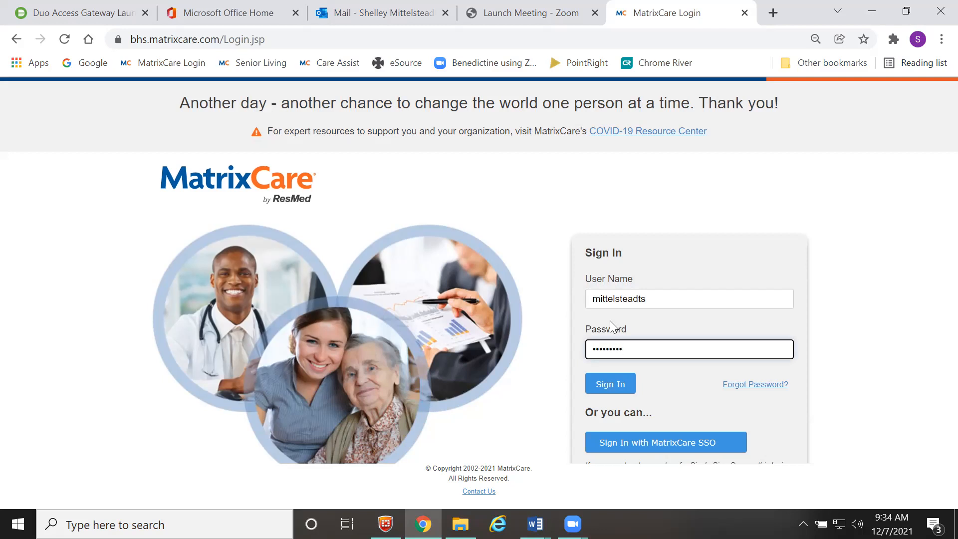
pyautogui.press('Return')
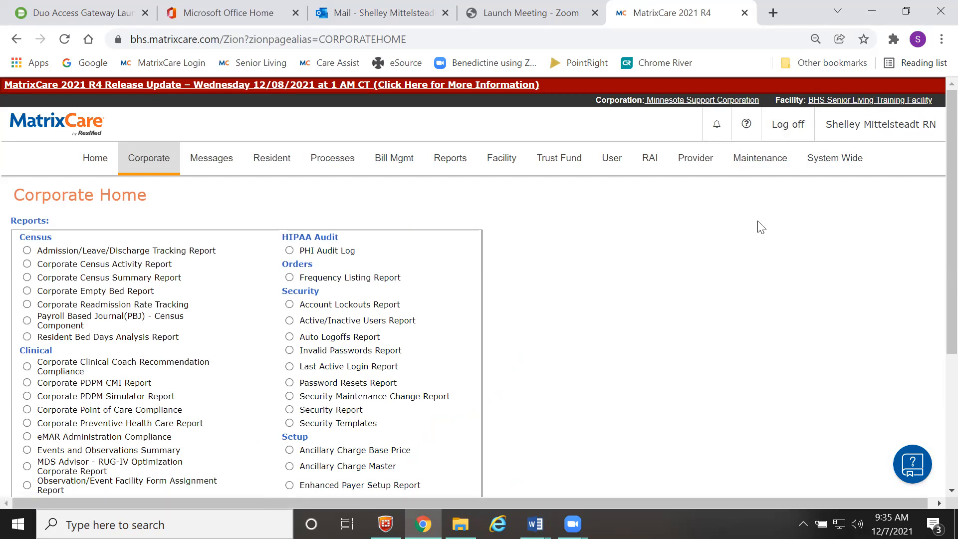
# - Search all facilities and open BHS Senior Living Training Facility - Benedictine's details
pyautogui.click(498, 169)
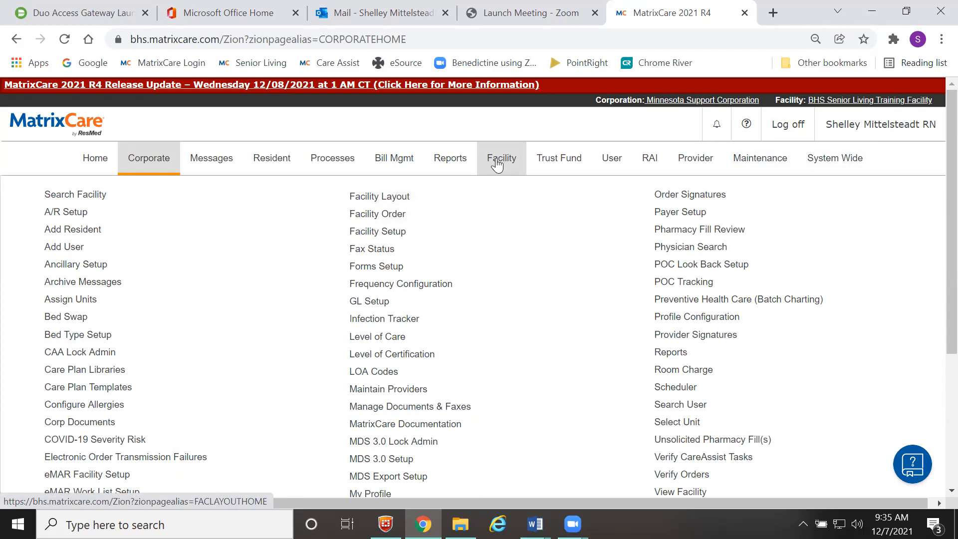
pyautogui.click(98, 197)
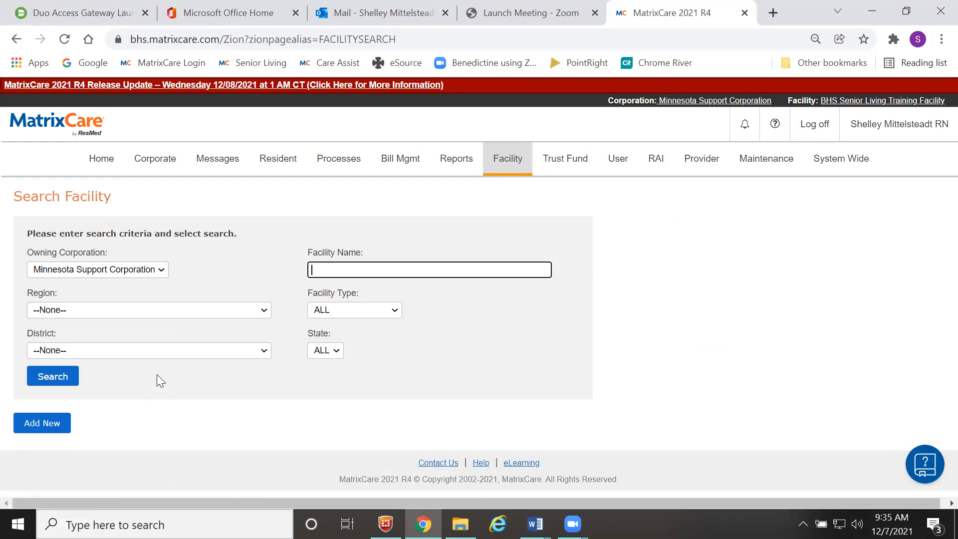
pyautogui.click(54, 377)
pyautogui.scroll(-2, 165, 449)
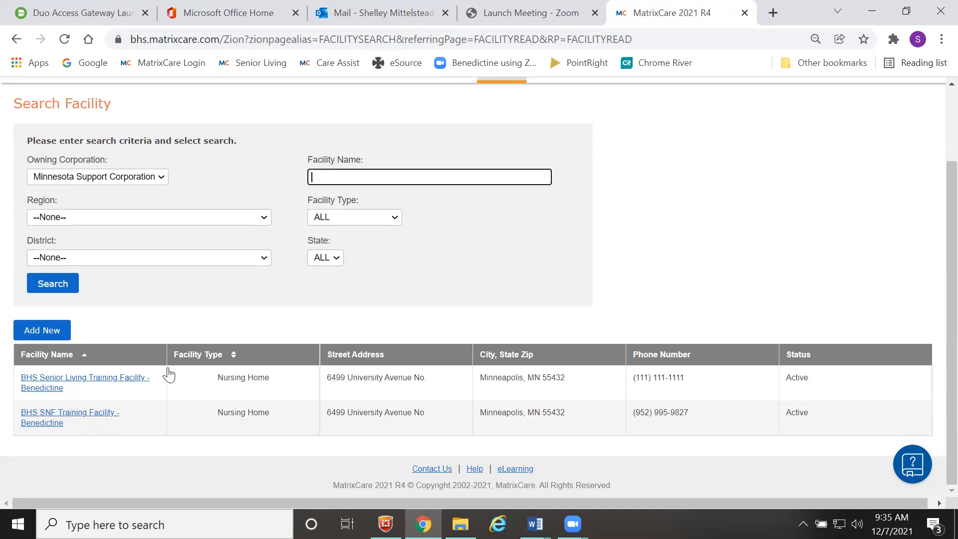
pyautogui.click(107, 379)
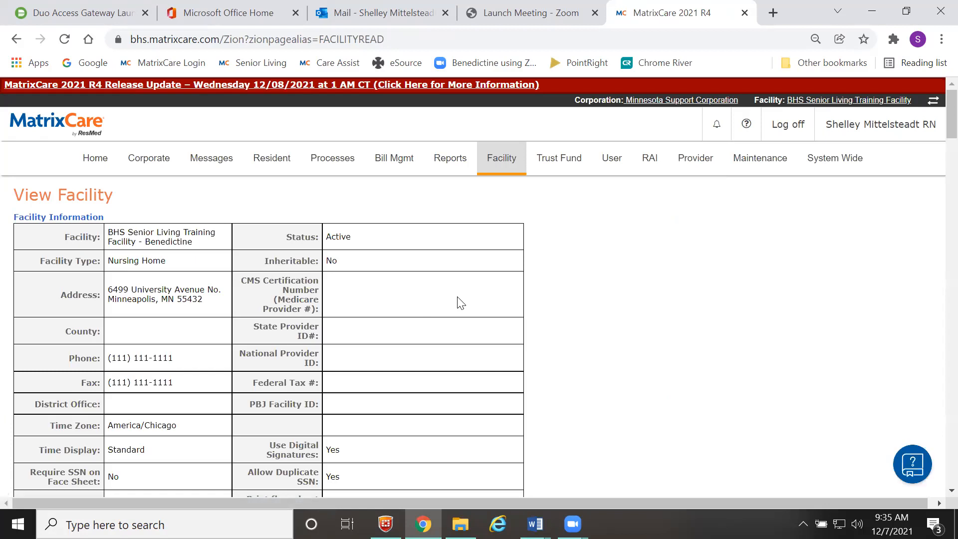
pyautogui.click(148, 167)
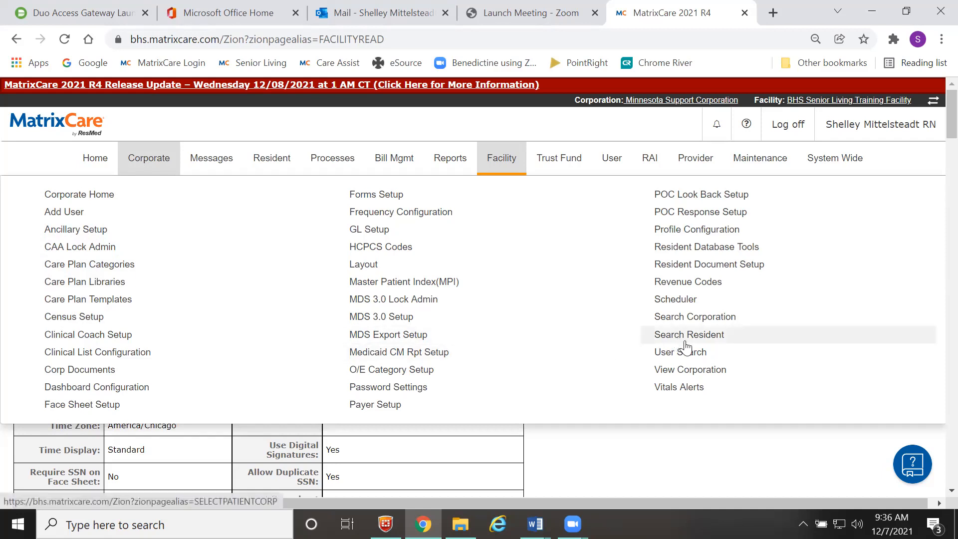
# - Go to Corporate User Search and browse the Security Template list, leaving it at -- ALL --
pyautogui.click(690, 356)
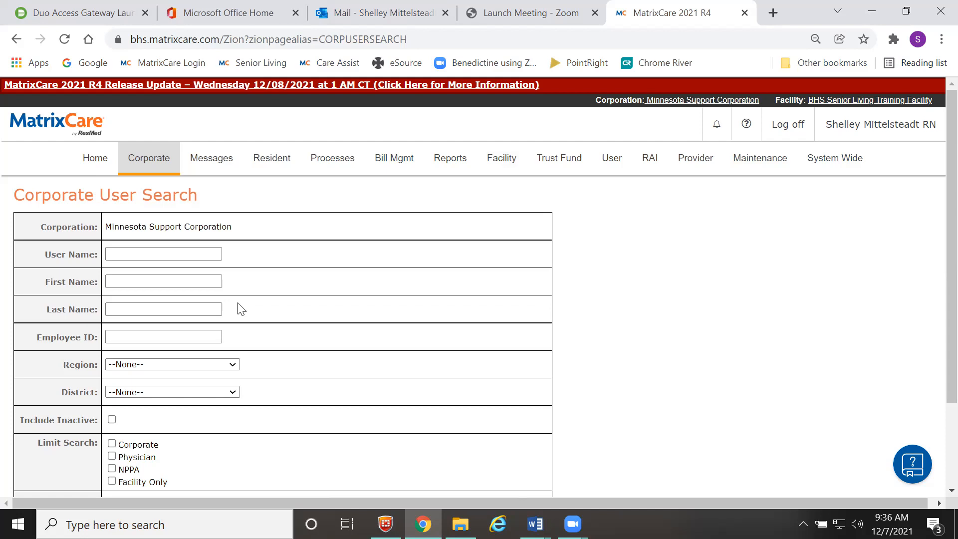
pyautogui.scroll(-1, 239, 311)
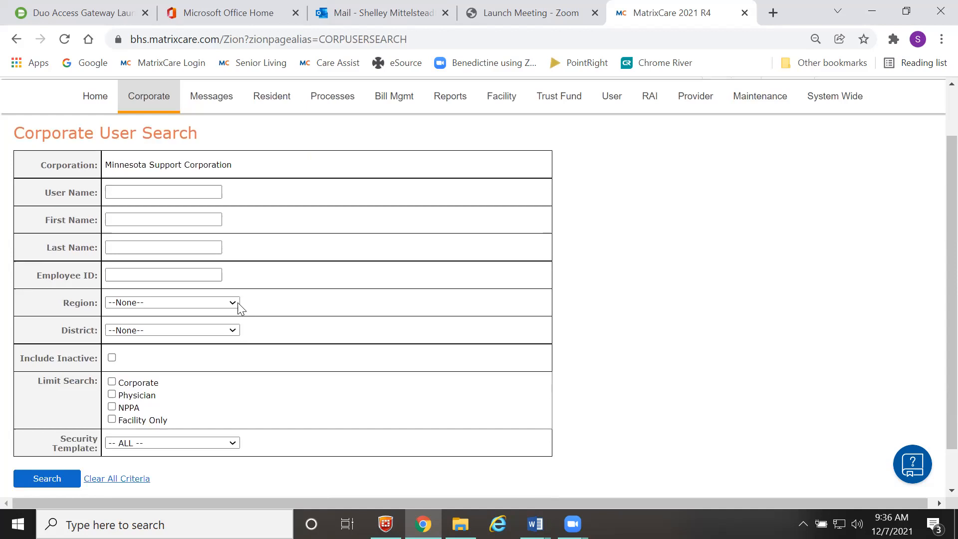
pyautogui.click(208, 432)
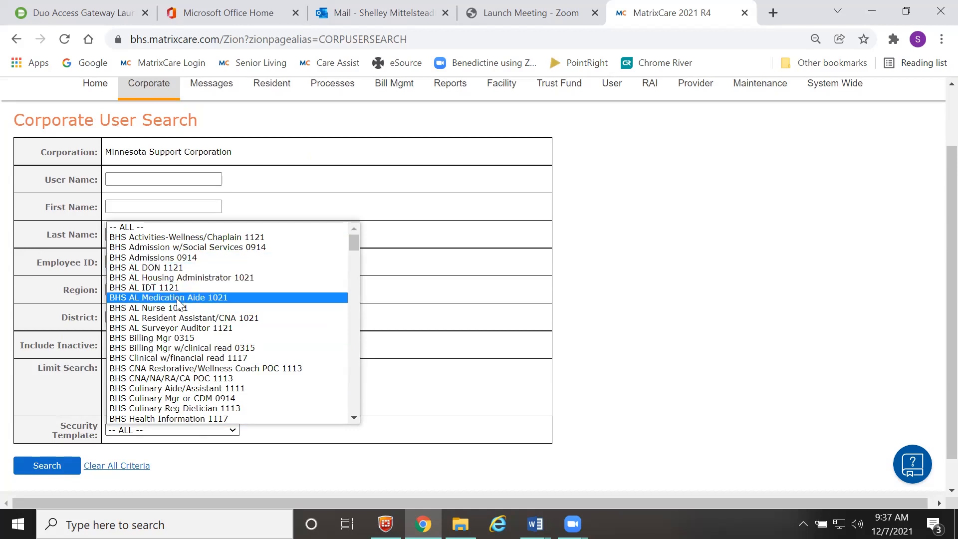
pyautogui.scroll(-3, 168, 345)
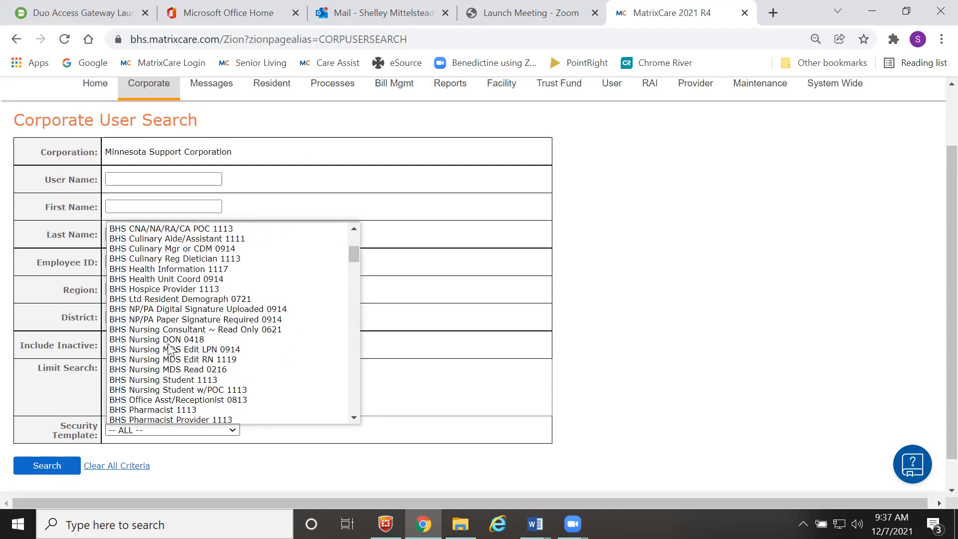
pyautogui.scroll(3, 168, 344)
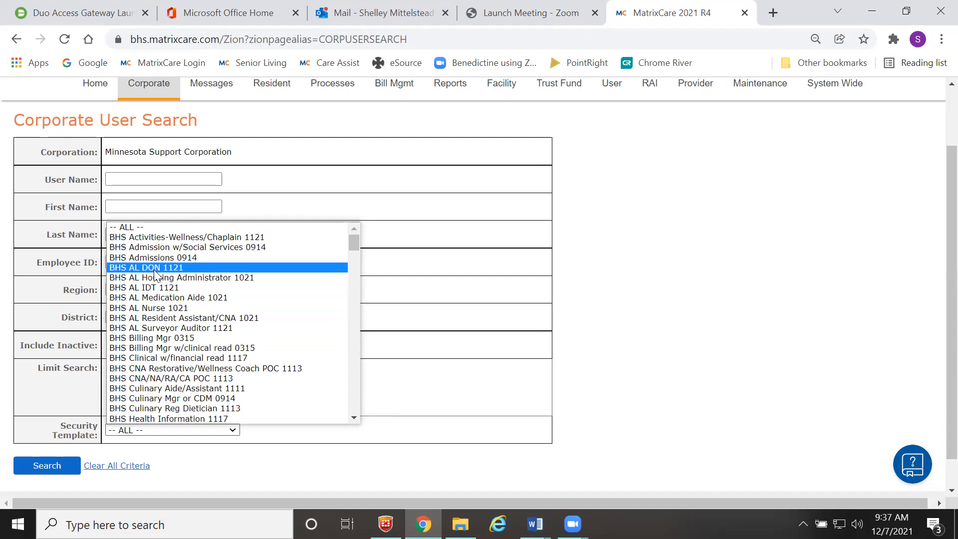
pyautogui.click(519, 200)
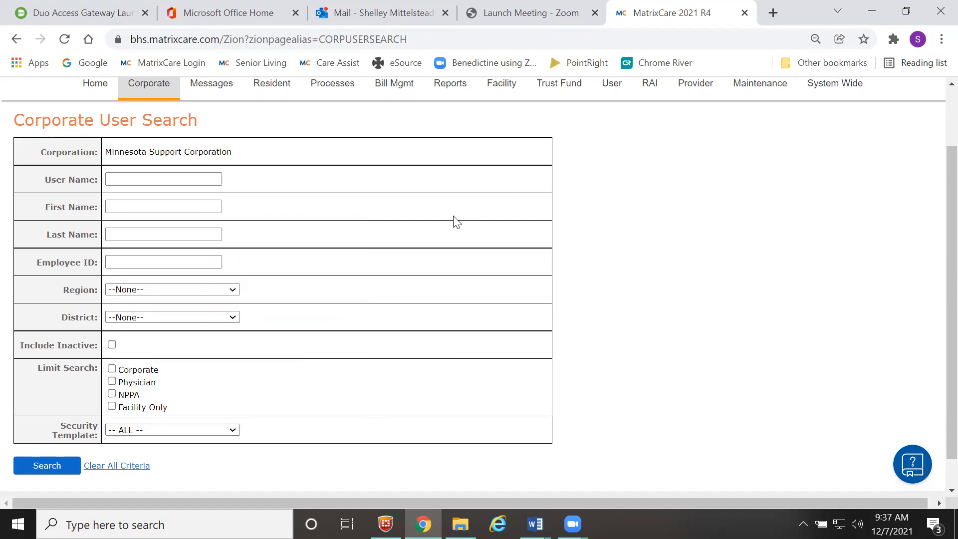
pyautogui.scroll(2, 454, 219)
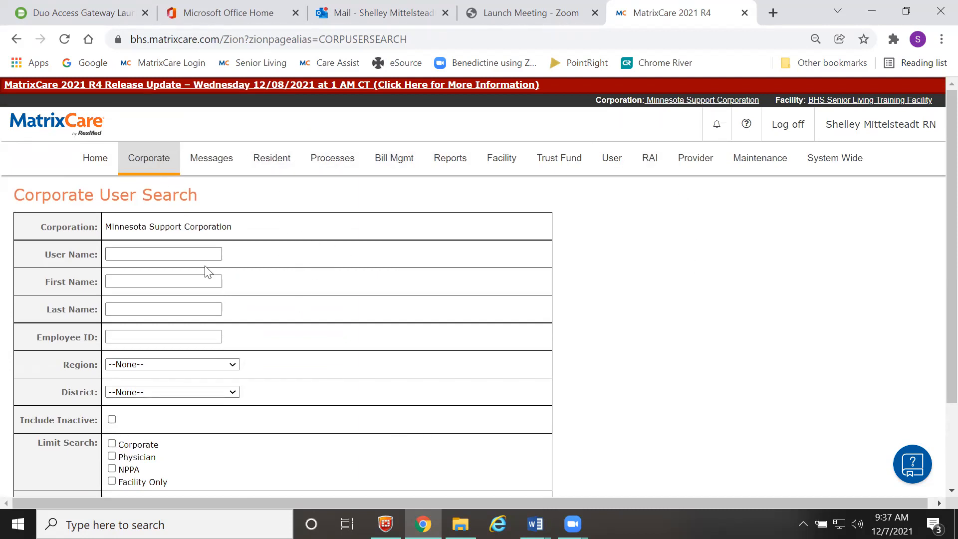
# - Search users by partial first name 'se' and last name 'pen', including inactive users, finding one LPN
pyautogui.click(119, 281)
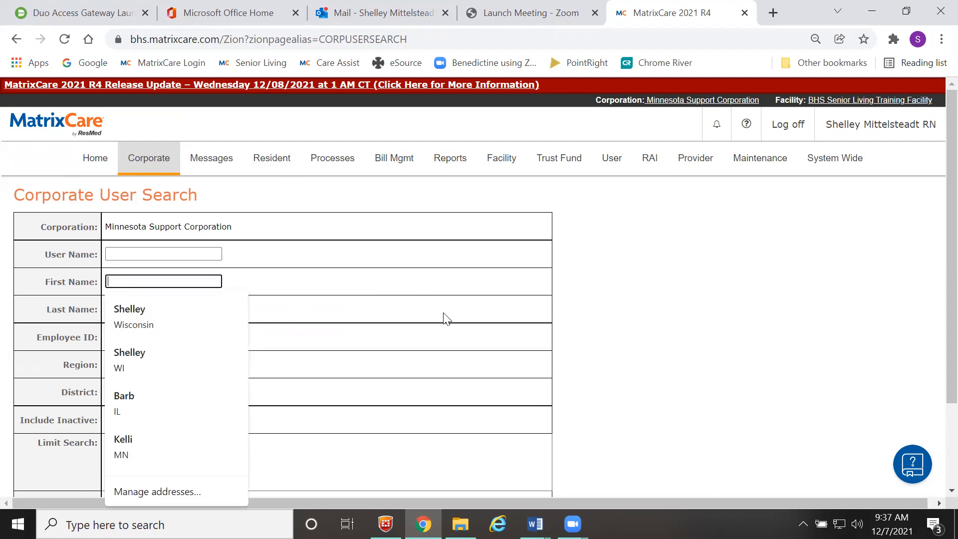
pyautogui.write('se')
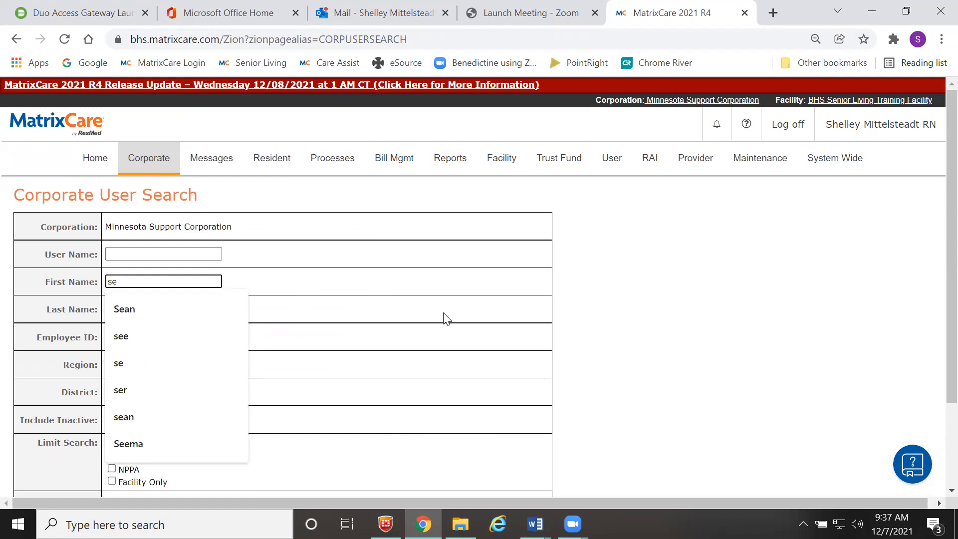
pyautogui.click(435, 307)
pyautogui.click(167, 307)
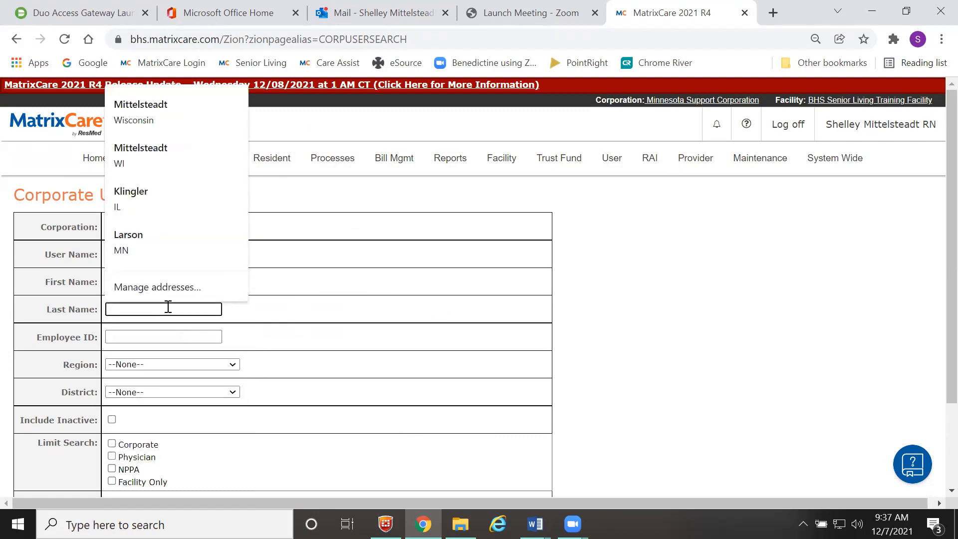
pyautogui.write('pen')
pyautogui.click(266, 323)
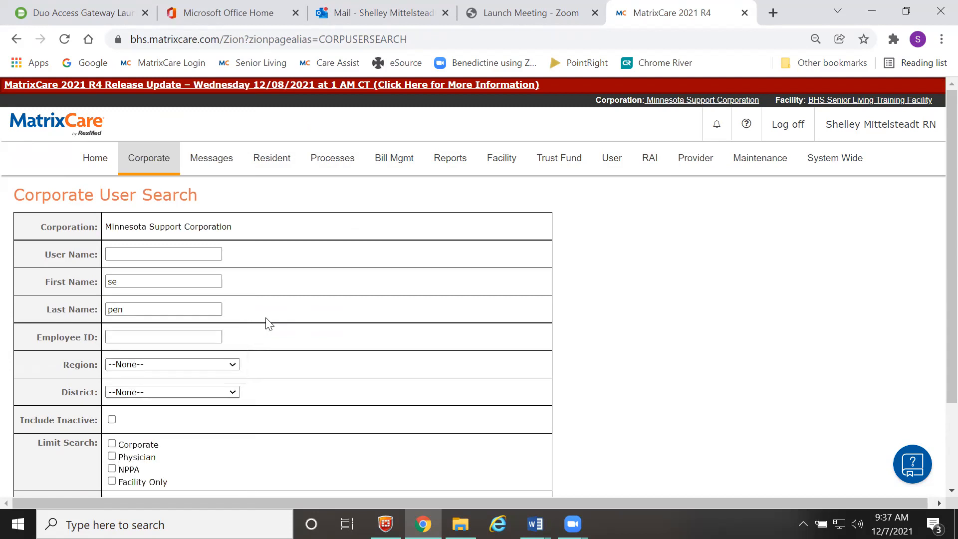
pyautogui.scroll(-2, 266, 323)
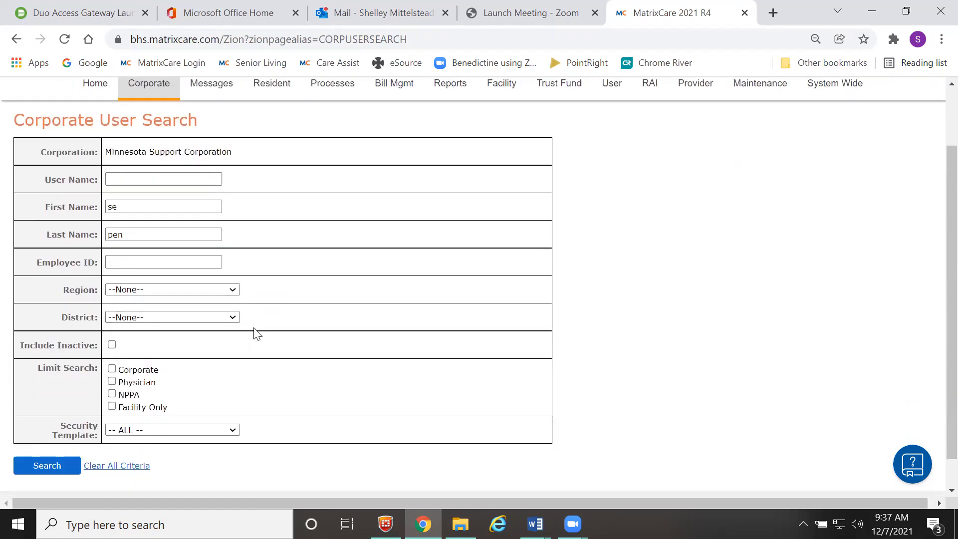
pyautogui.click(112, 345)
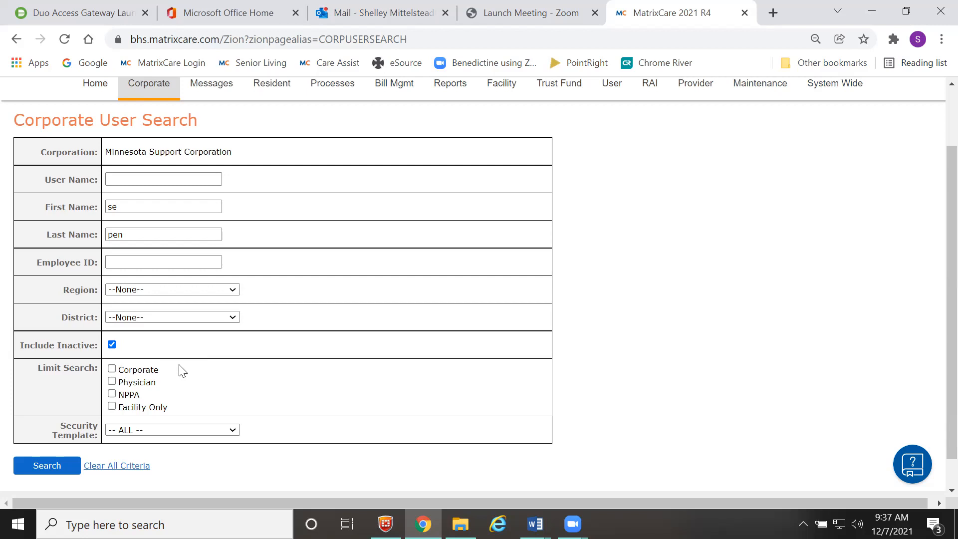
pyautogui.click(44, 469)
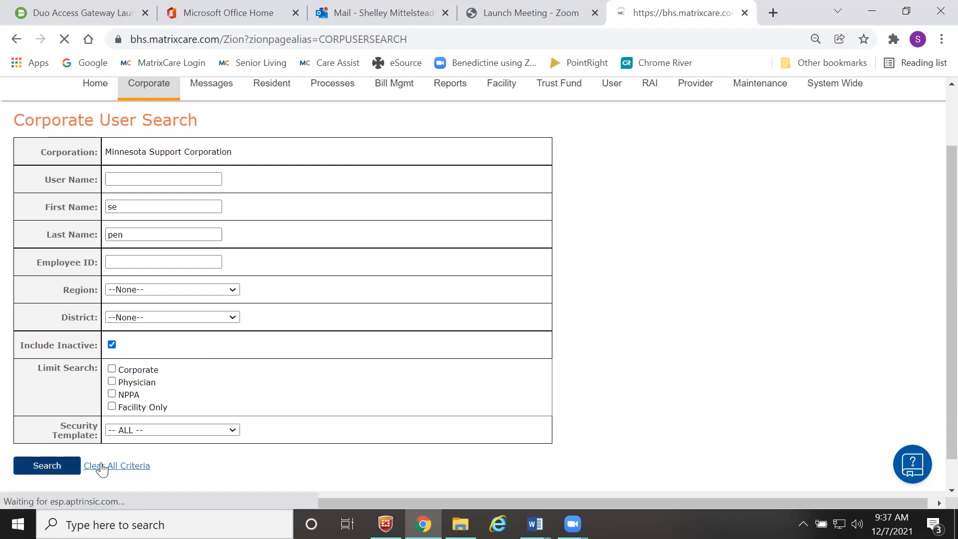
pyautogui.scroll(-4, 265, 397)
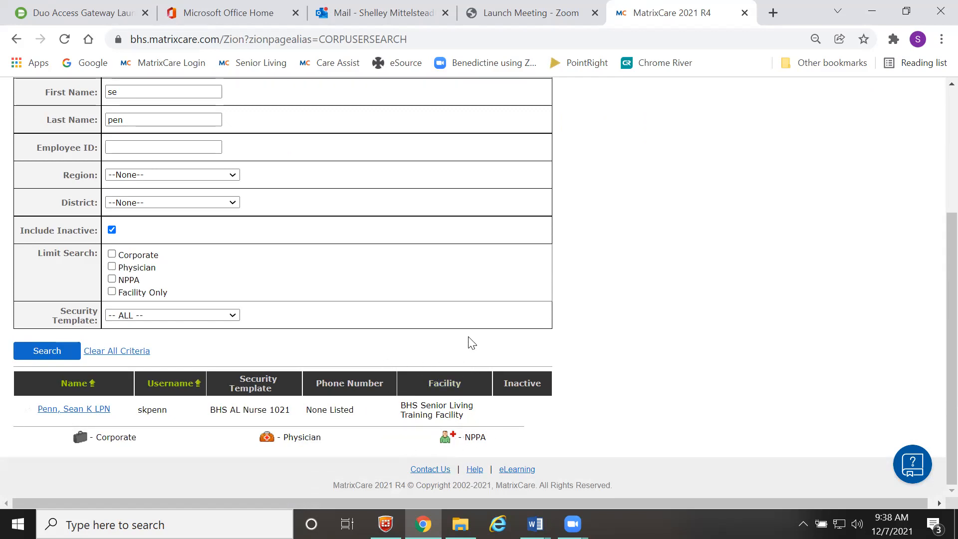
pyautogui.scroll(2, 468, 342)
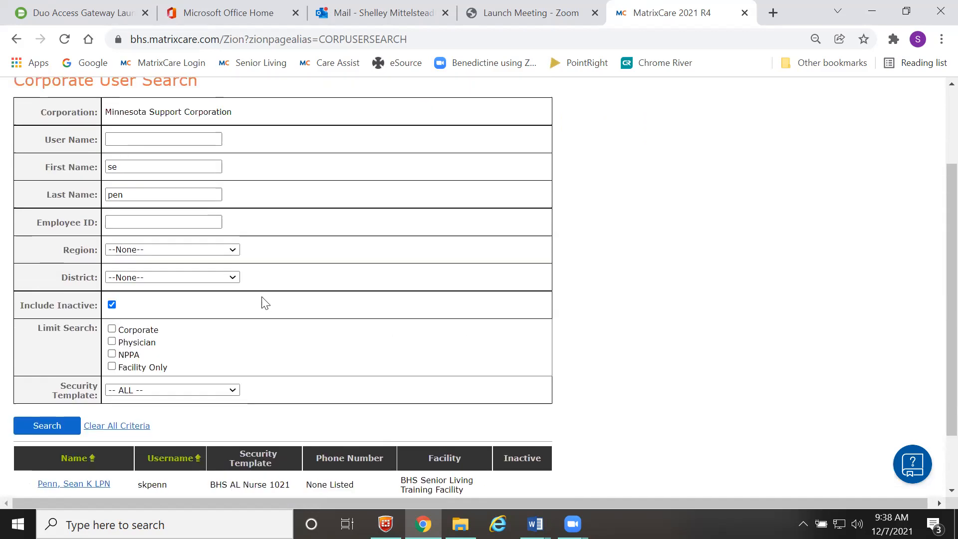
# - Replace the search criteria with the new nurse's partial first and last name and search
pyautogui.click(130, 167)
pyautogui.press('BackSpace')
pyautogui.press('BackSpace')
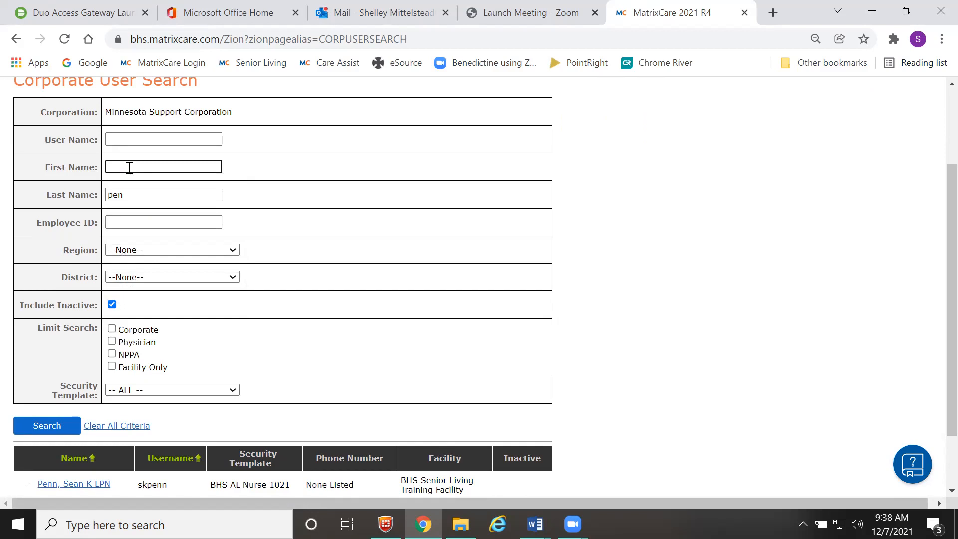
pyautogui.write('min')
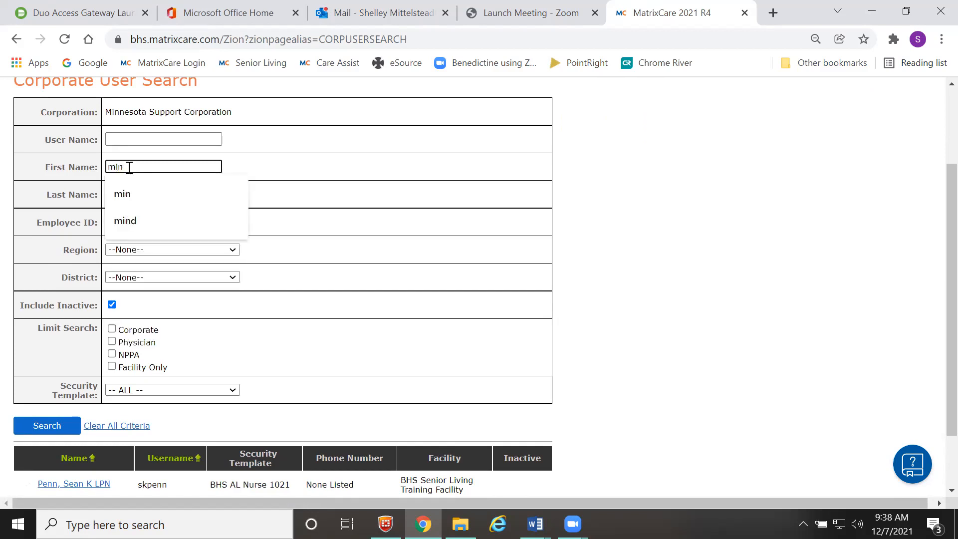
pyautogui.click(299, 194)
pyautogui.moveTo(138, 193); pyautogui.dragTo(84, 190)
pyautogui.write('mous')
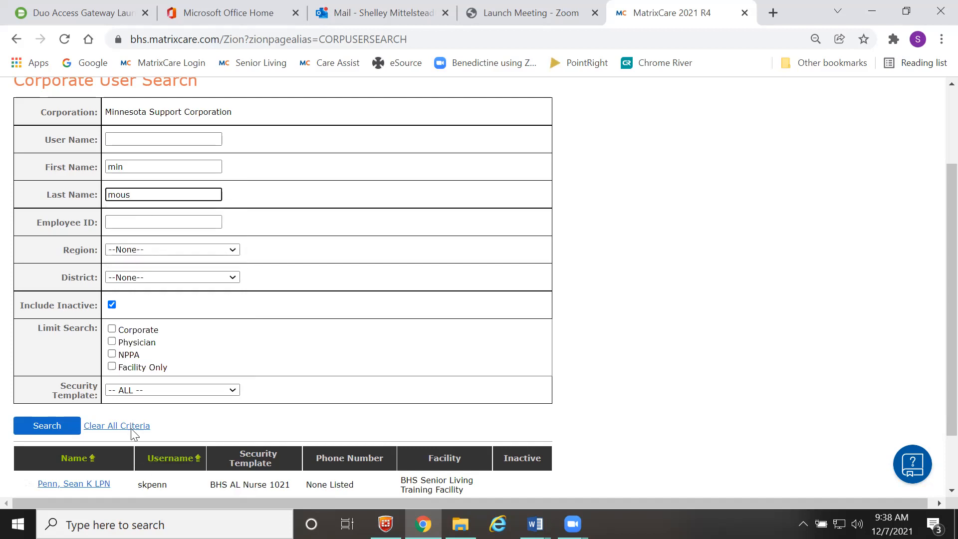
pyautogui.click(40, 426)
# - Review the search results to confirm no existing user matches the new nurse
pyautogui.scroll(-4, 263, 405)
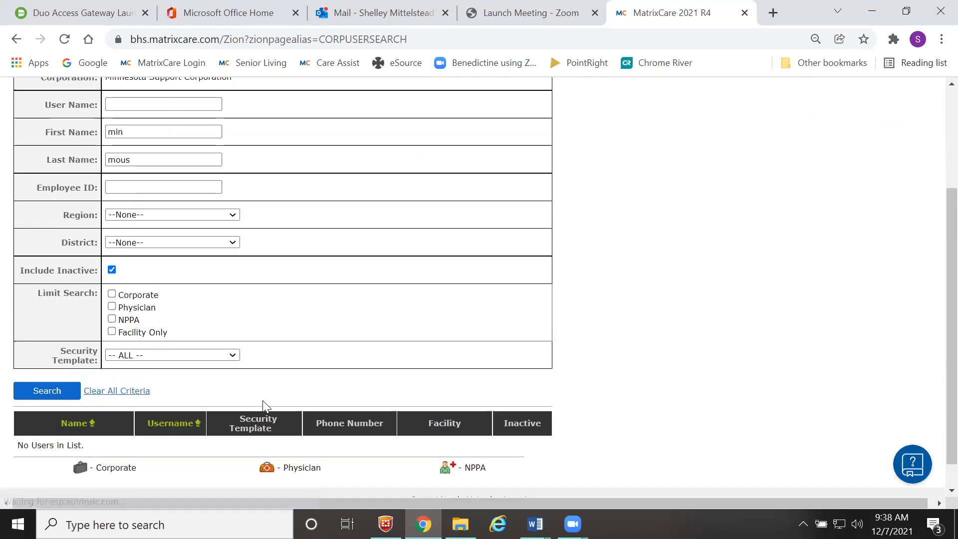
pyautogui.scroll(2, 264, 356)
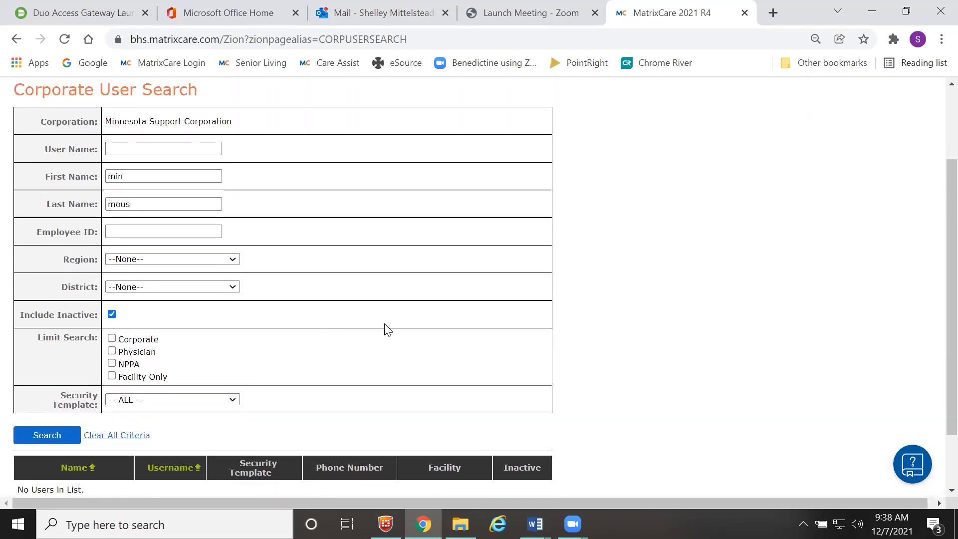
pyautogui.scroll(-2, 387, 328)
pyautogui.scroll(2, 388, 327)
pyautogui.scroll(-2, 386, 327)
pyautogui.scroll(4, 330, 368)
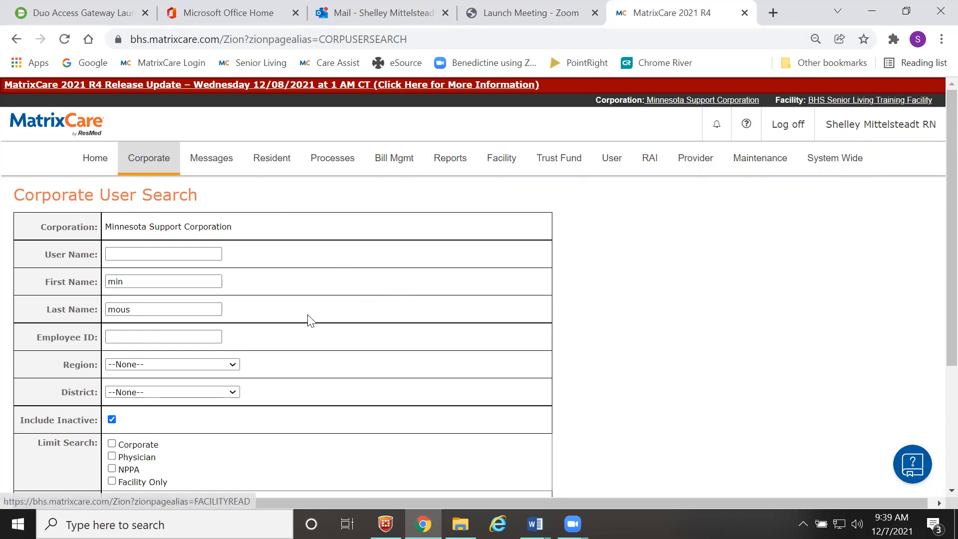
pyautogui.click(489, 169)
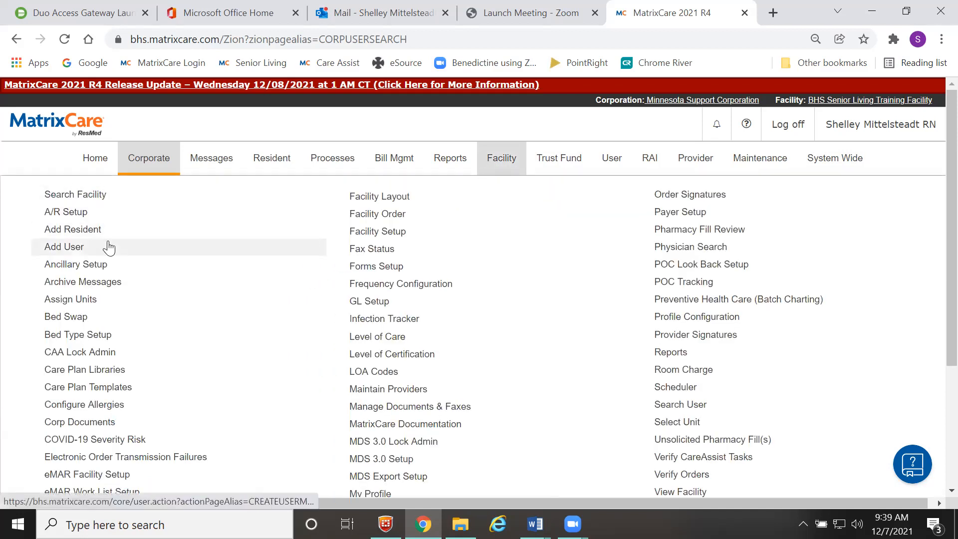
# - Start a new user on the BHS AL Nurse 1021 security template
pyautogui.click(66, 251)
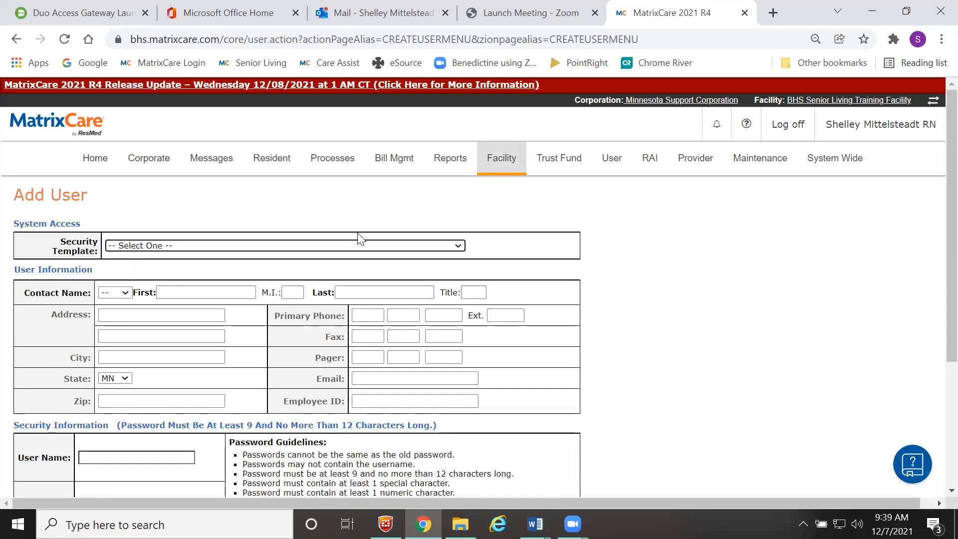
pyautogui.click(353, 247)
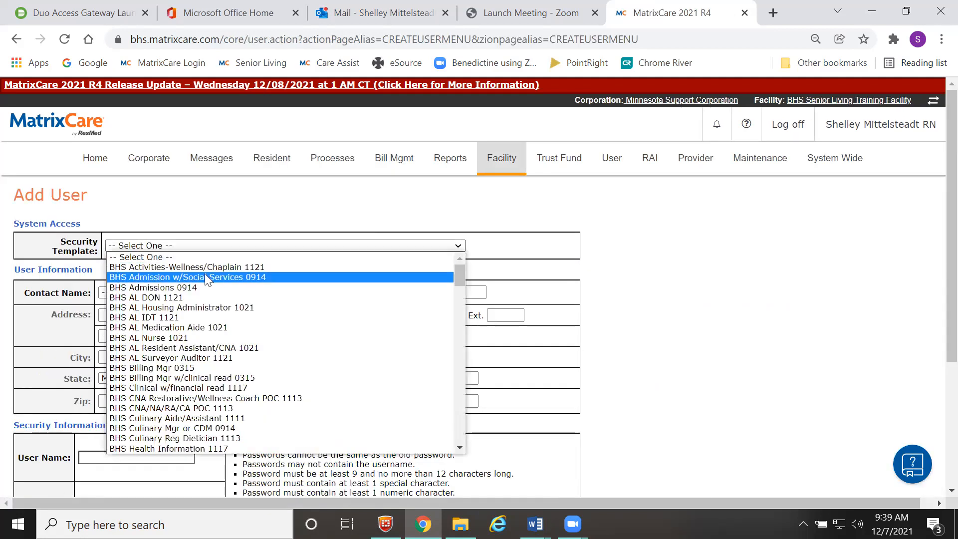
pyautogui.click(151, 341)
# - Enter the nurse's first name, middle initial and last name
pyautogui.click(168, 289)
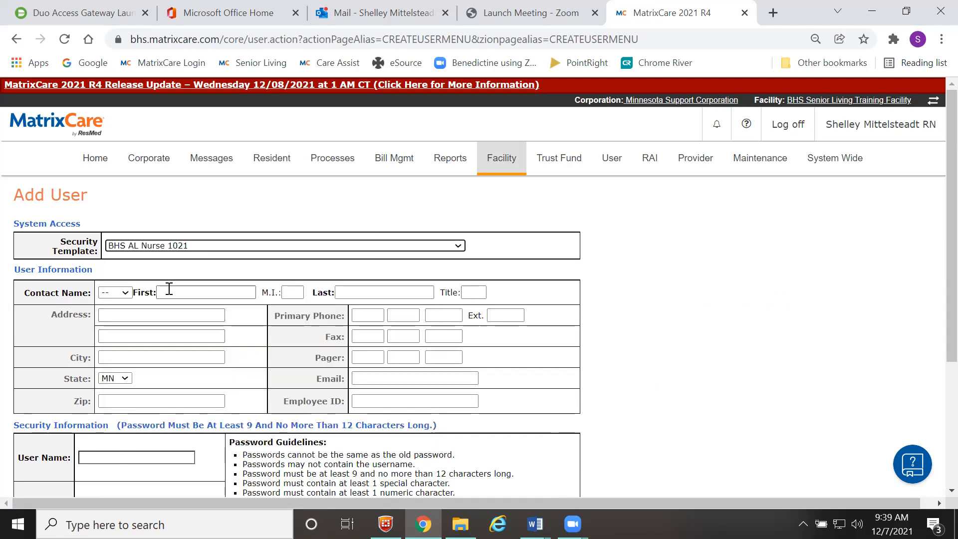
pyautogui.write('Milne')
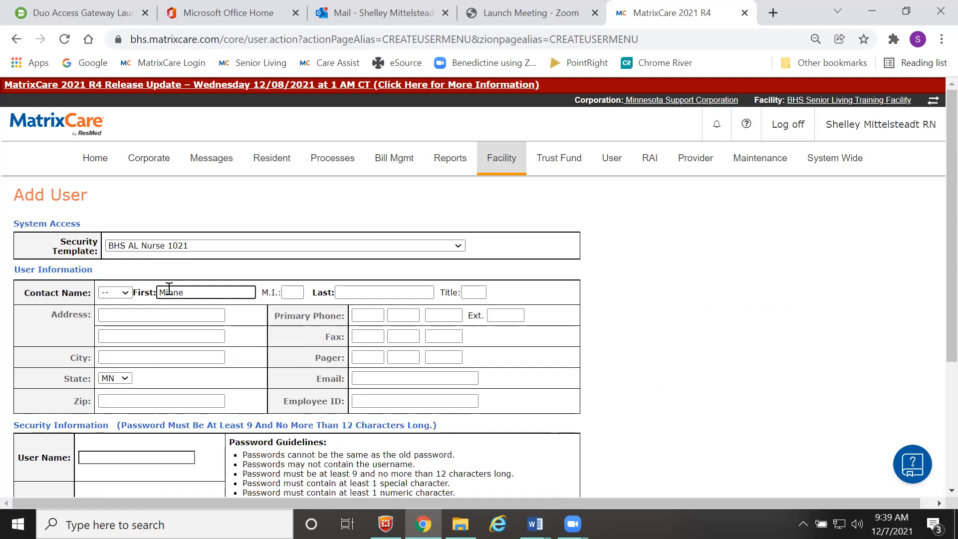
pyautogui.press('Tab')
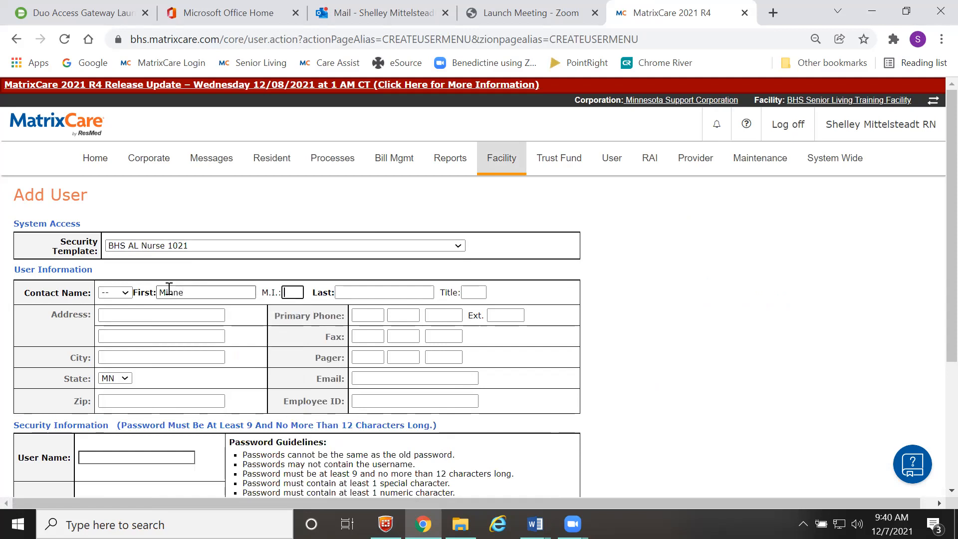
pyautogui.write('K')
pyautogui.press('Tab')
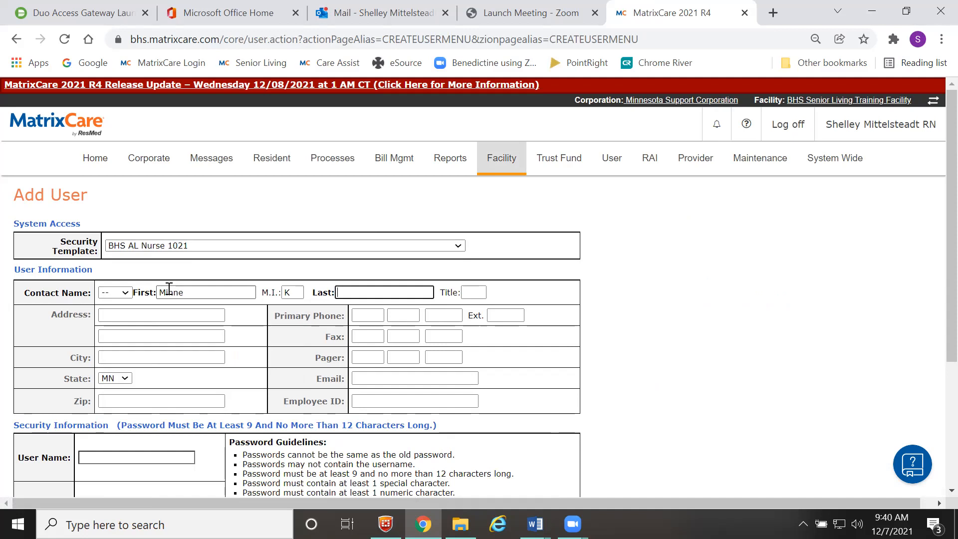
pyautogui.write('Mouse')
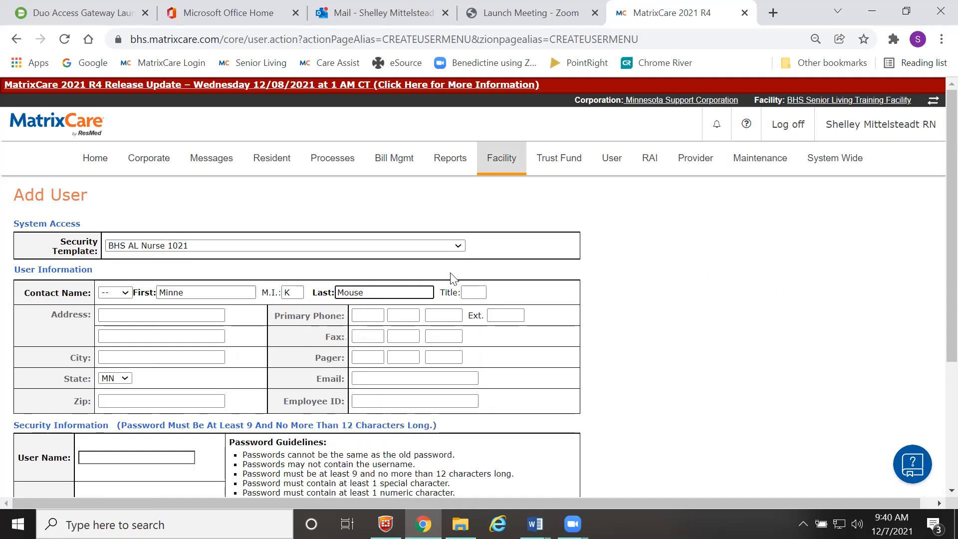
pyautogui.click(480, 291)
# - Enter LPN as the new user's title
pyautogui.write('LPN')
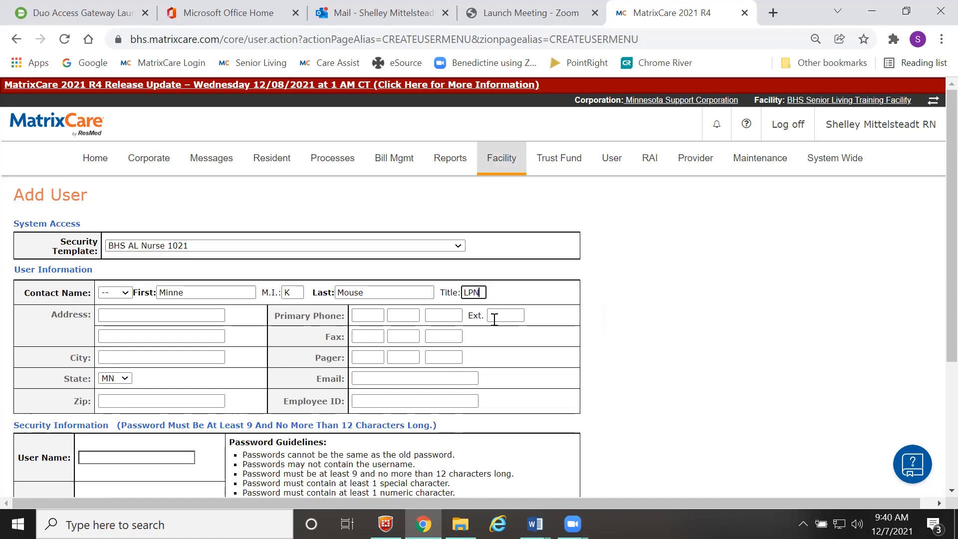
pyautogui.scroll(-2, 524, 335)
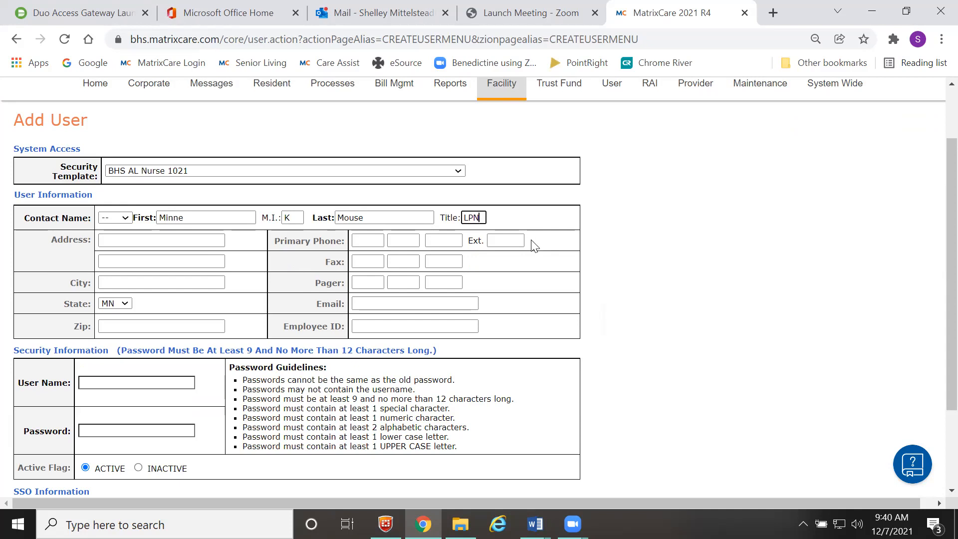
pyautogui.scroll(-2, 533, 245)
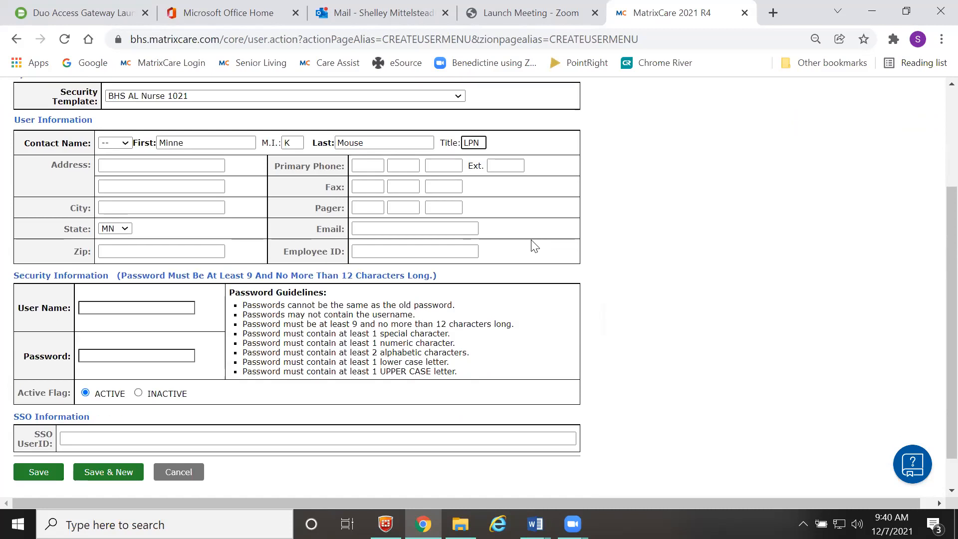
# - Give the user a login name and fill in a saved password meeting the guidelines
pyautogui.click(134, 306)
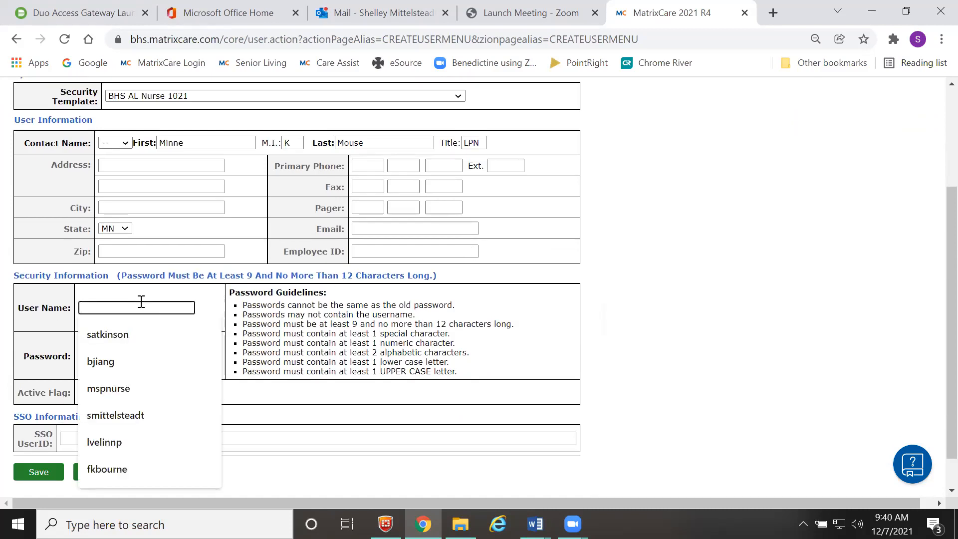
pyautogui.write('m')
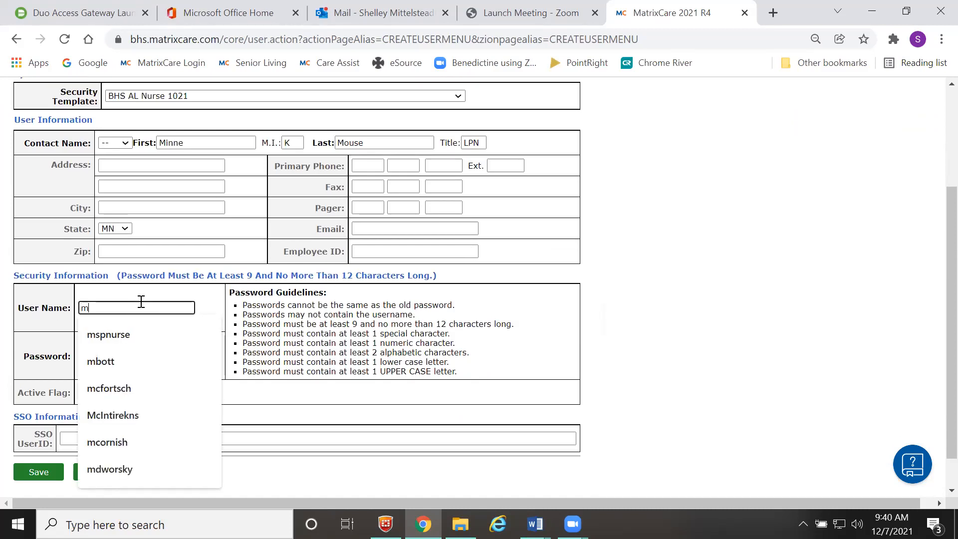
pyautogui.write('k')
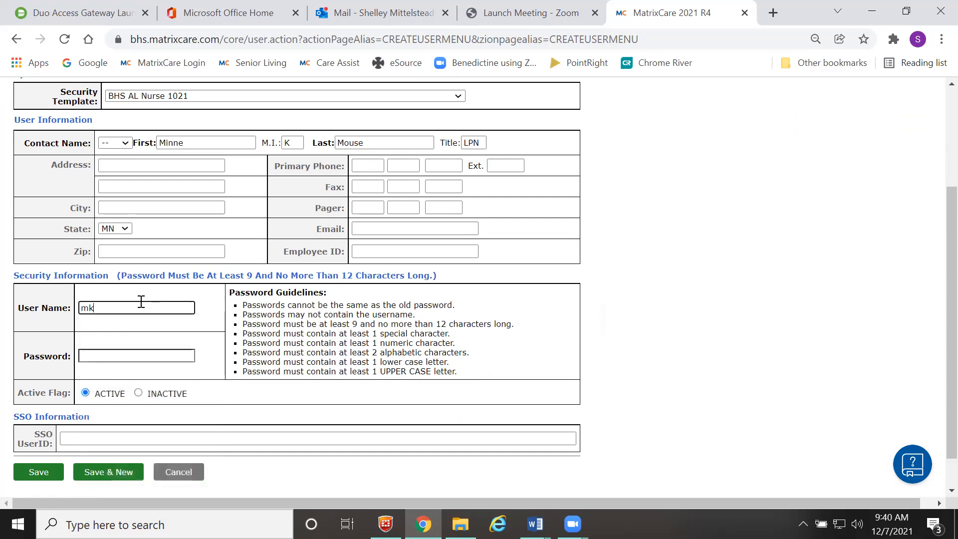
pyautogui.write('mouse')
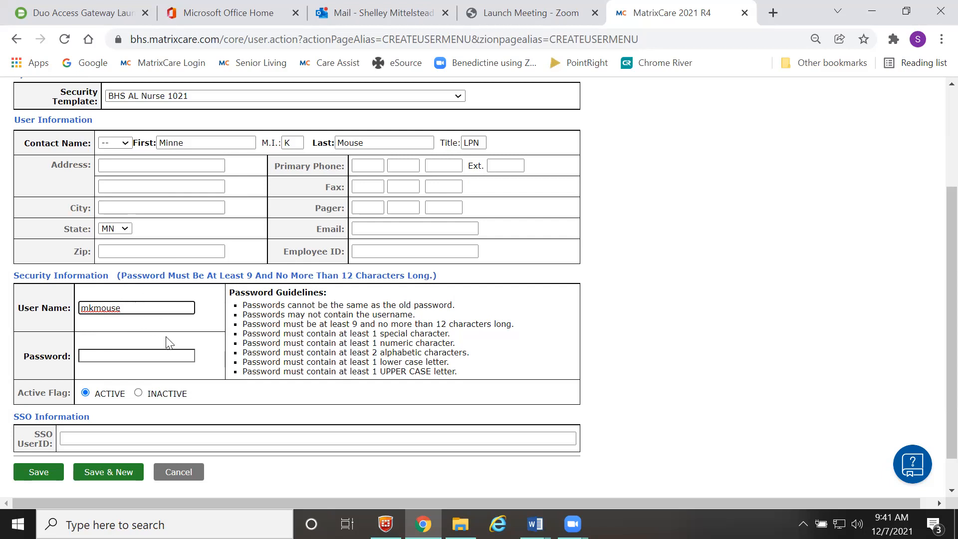
pyautogui.write('a')
pyautogui.press('BackSpace')
pyautogui.press('BackSpace')
pyautogui.click(98, 357)
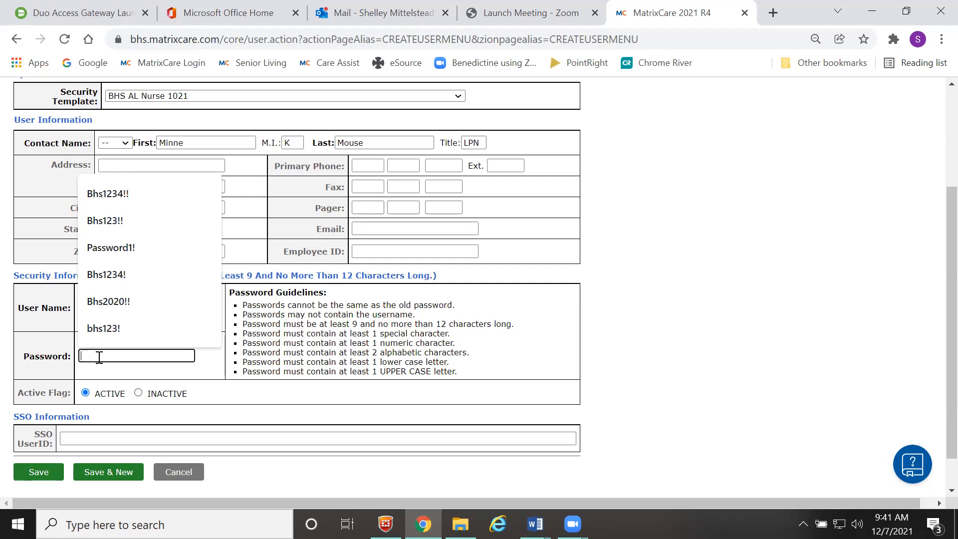
pyautogui.click(103, 199)
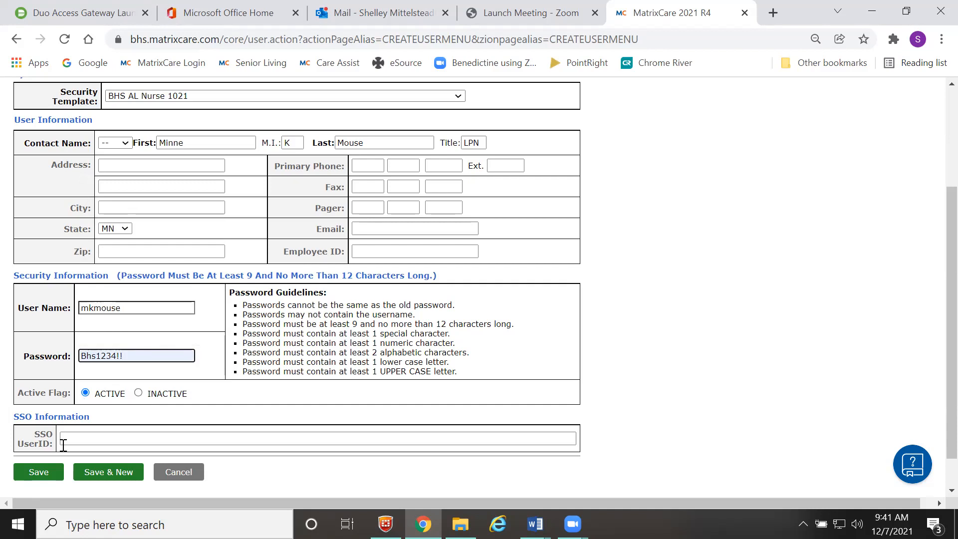
pyautogui.click(48, 475)
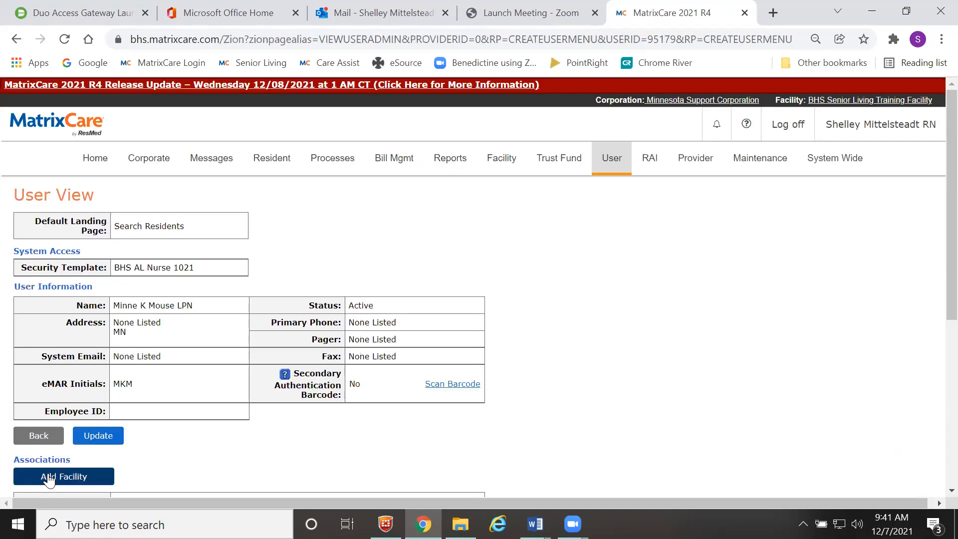
pyautogui.scroll(-1, 161, 434)
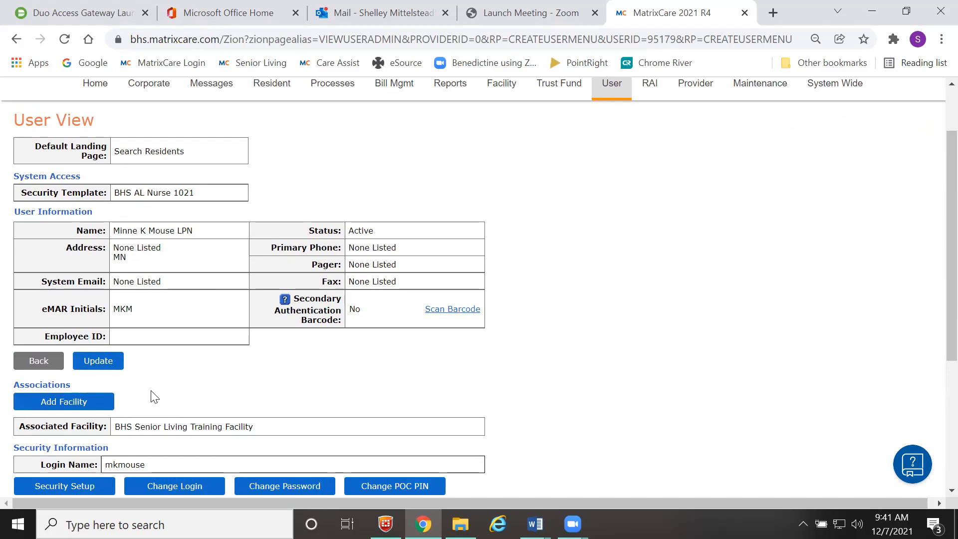
pyautogui.click(106, 367)
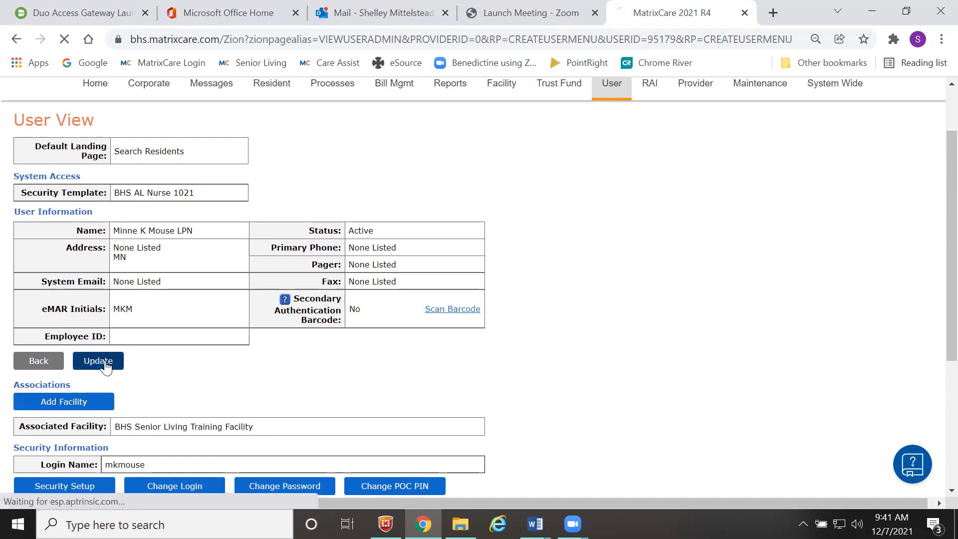
pyautogui.scroll(-2, 234, 396)
pyautogui.scroll(-1, 234, 397)
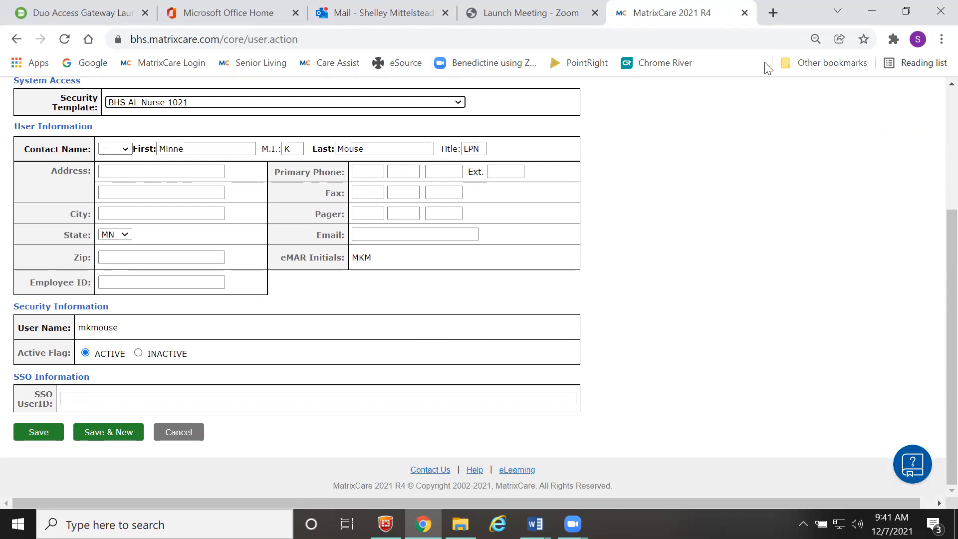
# - Open the Keycloak Admin Console from Other bookmarks in a new tab
pyautogui.click(773, 13)
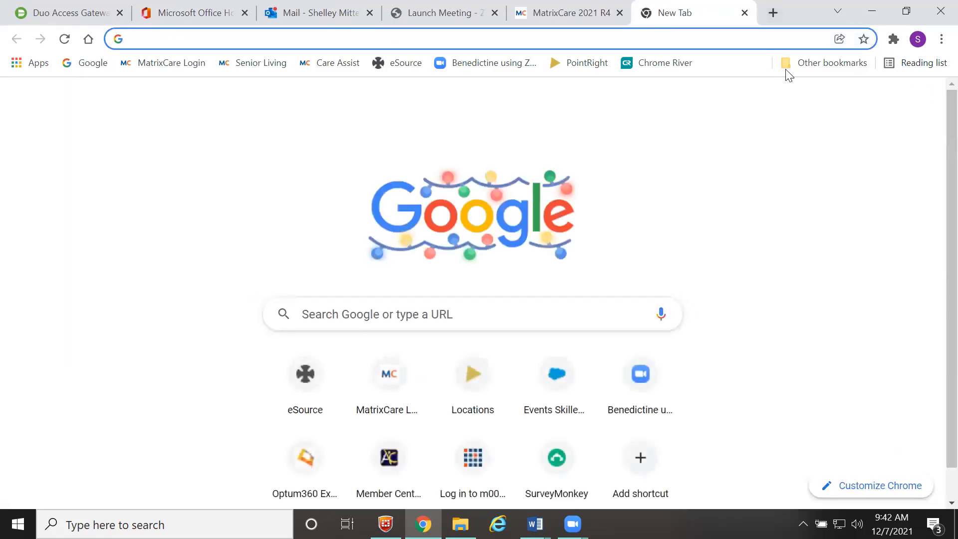
pyautogui.click(804, 64)
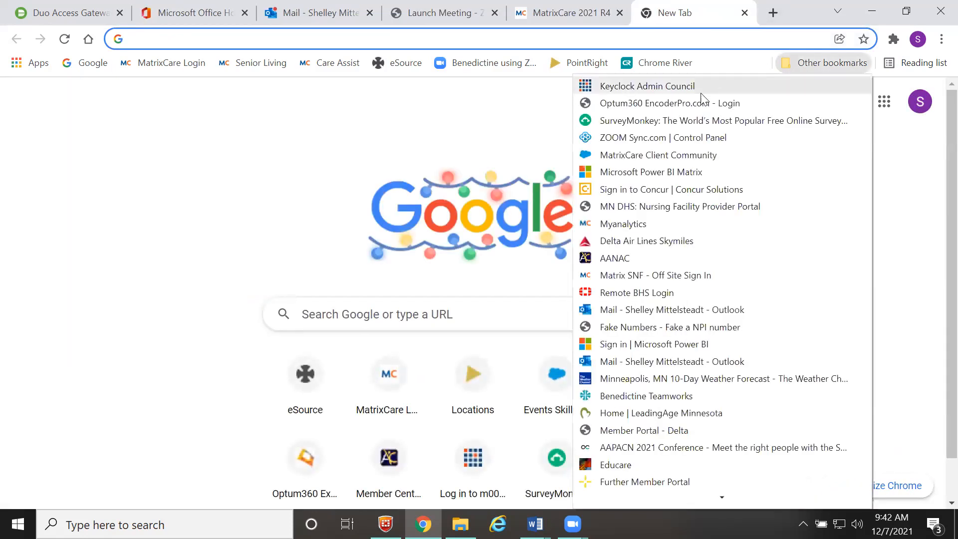
pyautogui.click(633, 88)
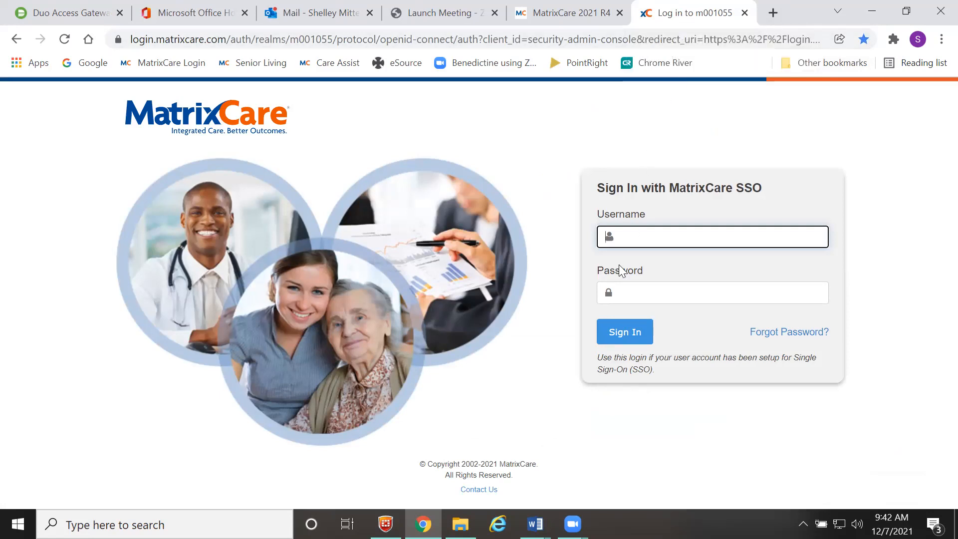
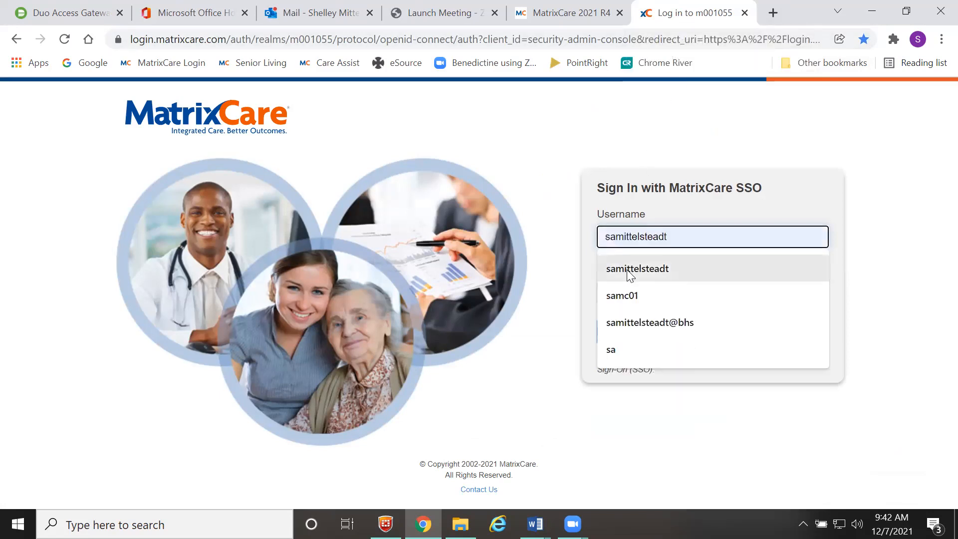
# - Sign in with the administrator's saved SSO username and password
pyautogui.click(629, 270)
pyautogui.click(631, 291)
pyautogui.write('•••••••')
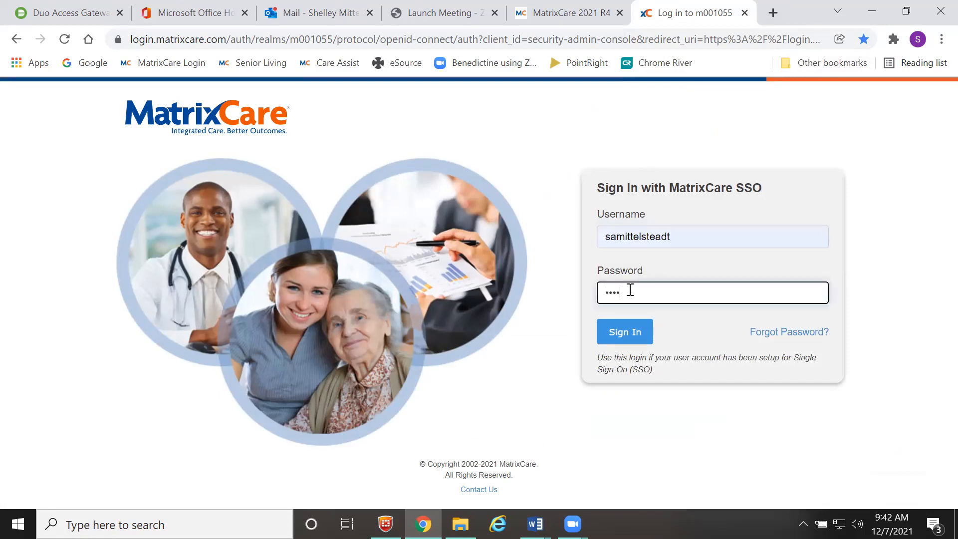
pyautogui.write('•••')
pyautogui.press('Return')
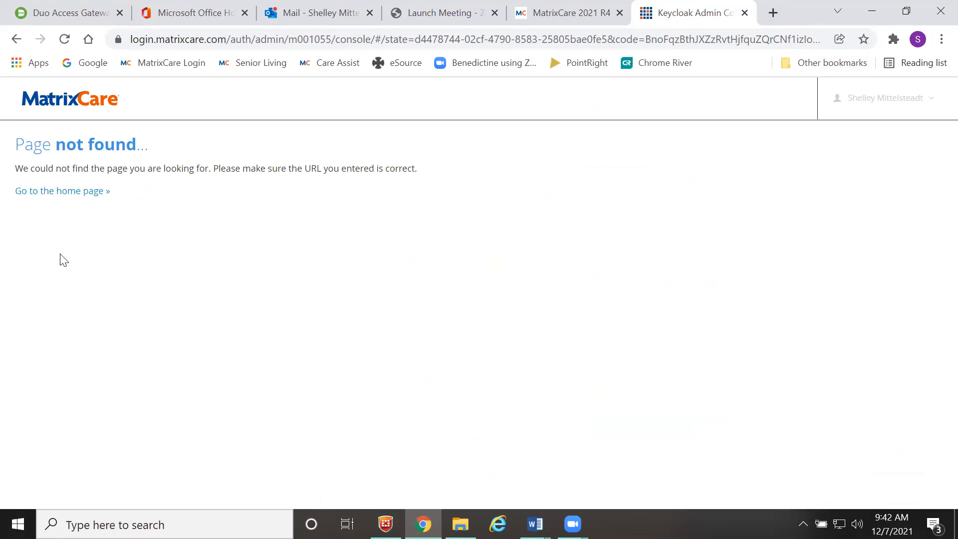
# - Search the Keycloak users for the nurse's name and confirm no account exists
pyautogui.click(53, 190)
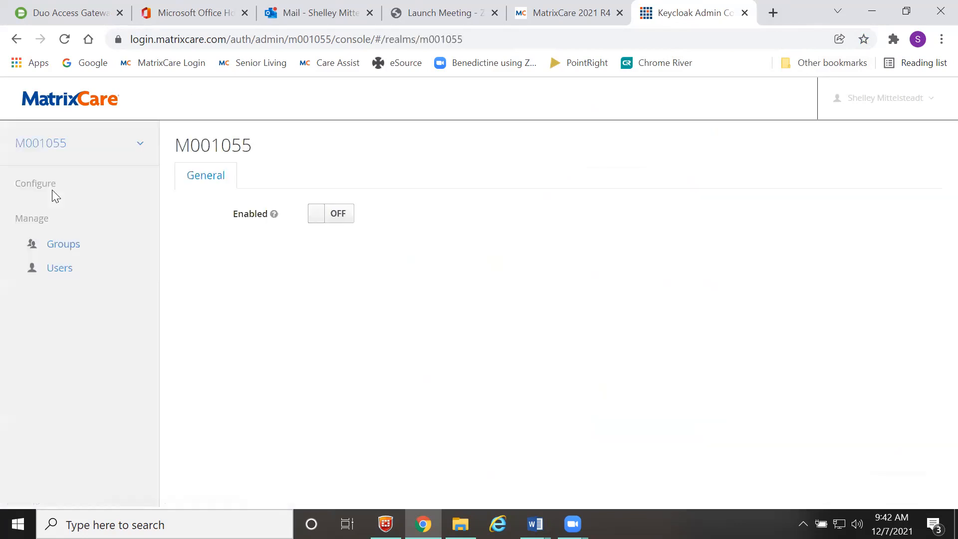
pyautogui.click(60, 268)
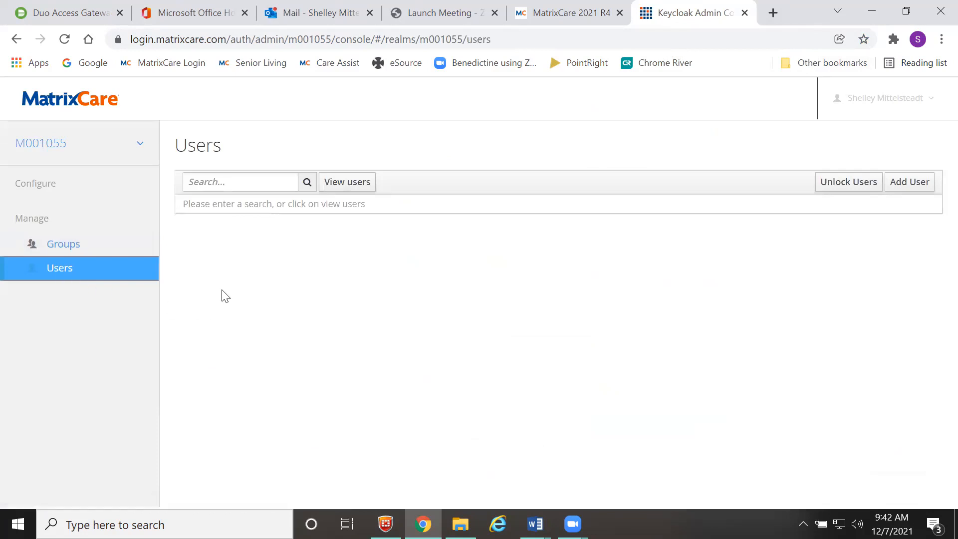
pyautogui.click(205, 181)
pyautogui.write('minnie mo')
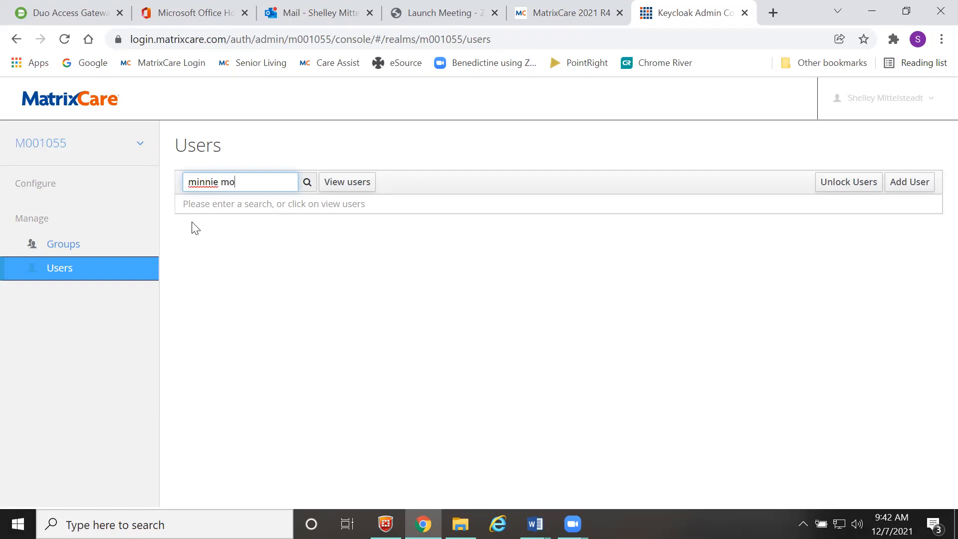
pyautogui.click(307, 186)
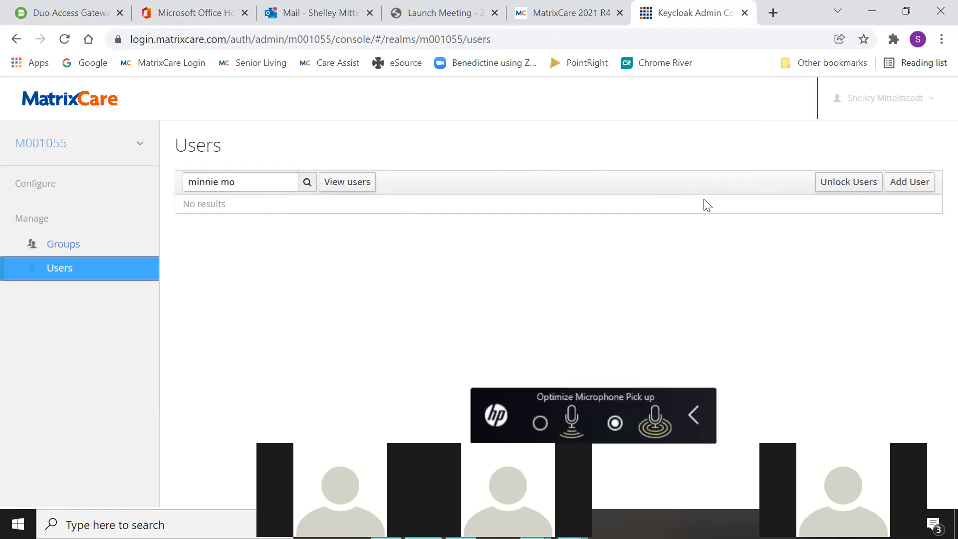
# - Unlock any temporarily locked users and begin adding a new user
pyautogui.click(856, 186)
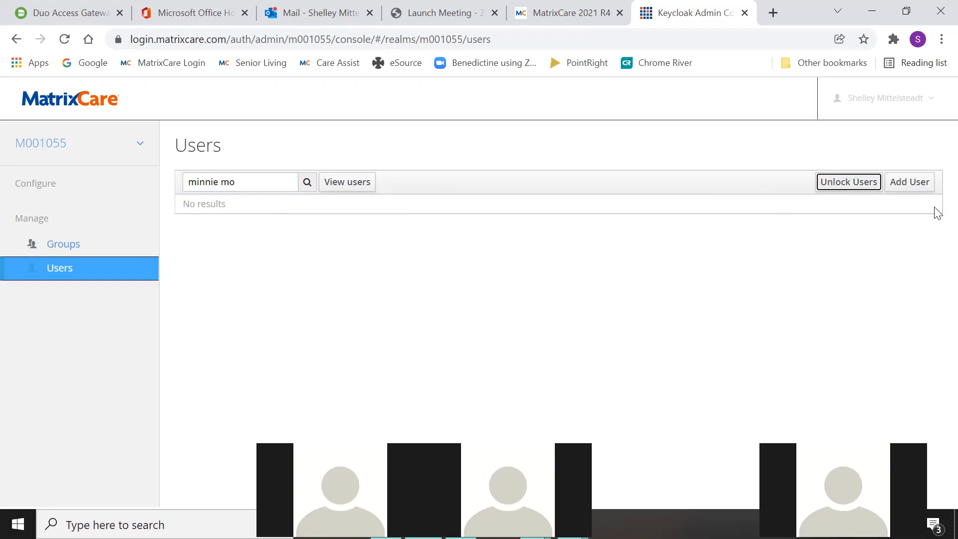
pyautogui.click(906, 187)
pyautogui.scroll(-1, 641, 251)
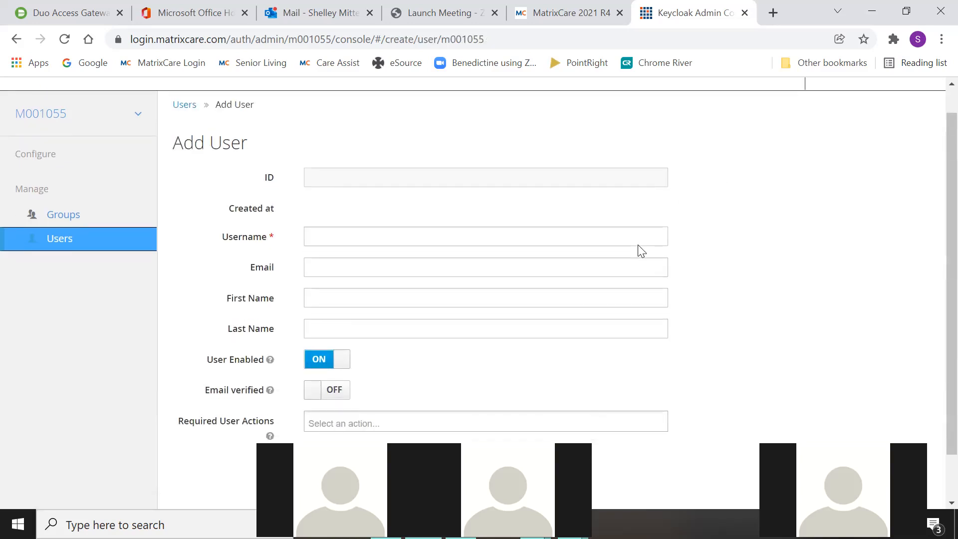
pyautogui.scroll(-1, 641, 251)
# - Fill in the new user's username from the MatrixCare record and the nurse's first and last name
pyautogui.click(321, 196)
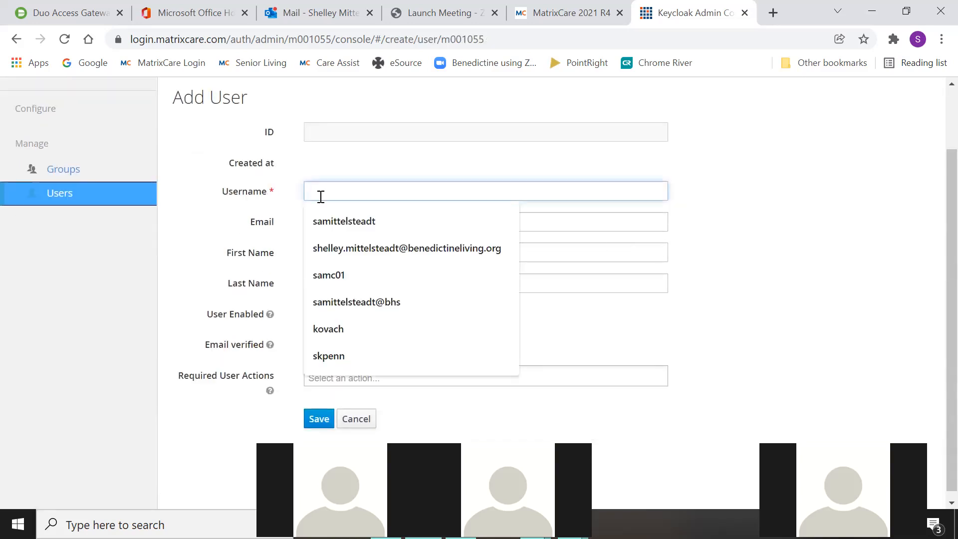
pyautogui.click(559, 18)
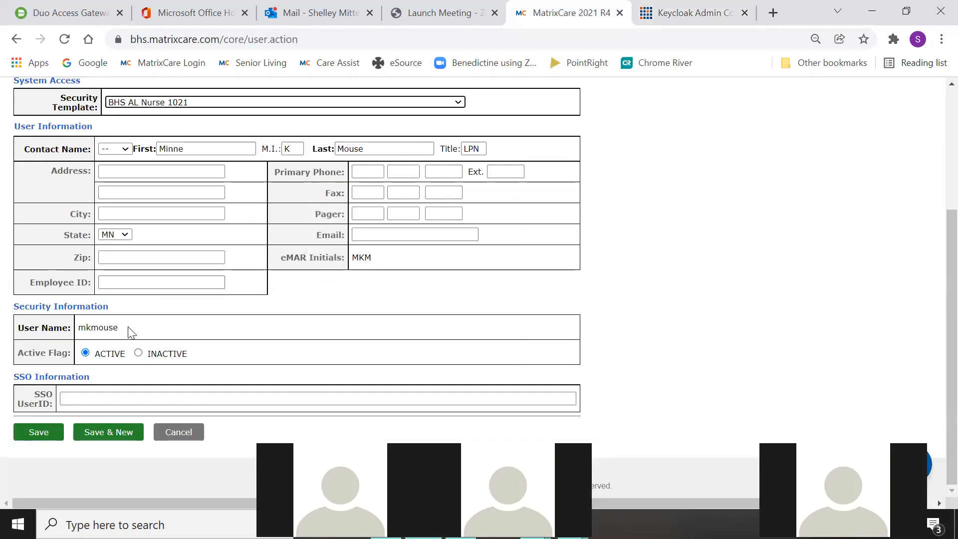
pyautogui.moveTo(120, 328); pyautogui.dragTo(83, 329)
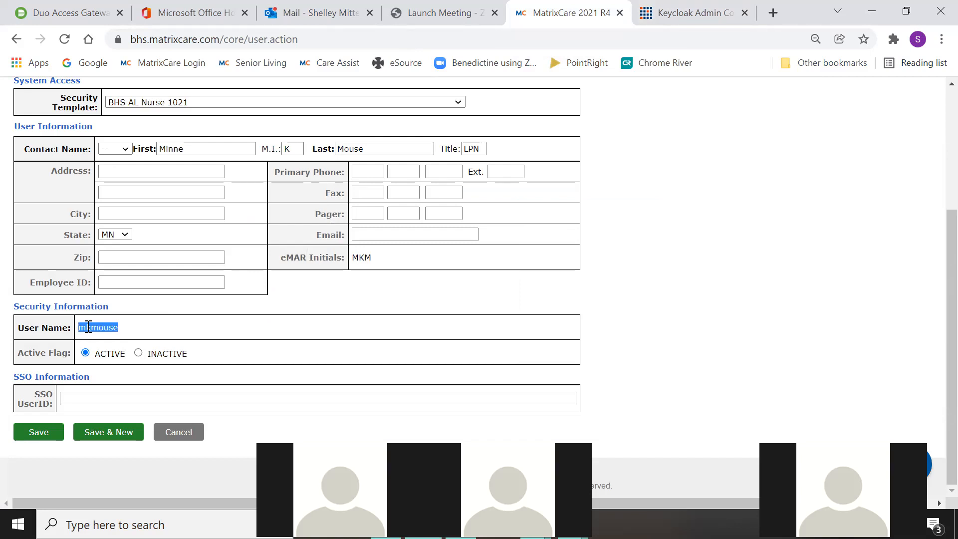
pyautogui.rightClick(99, 326)
pyautogui.click(129, 335)
pyautogui.click(669, 12)
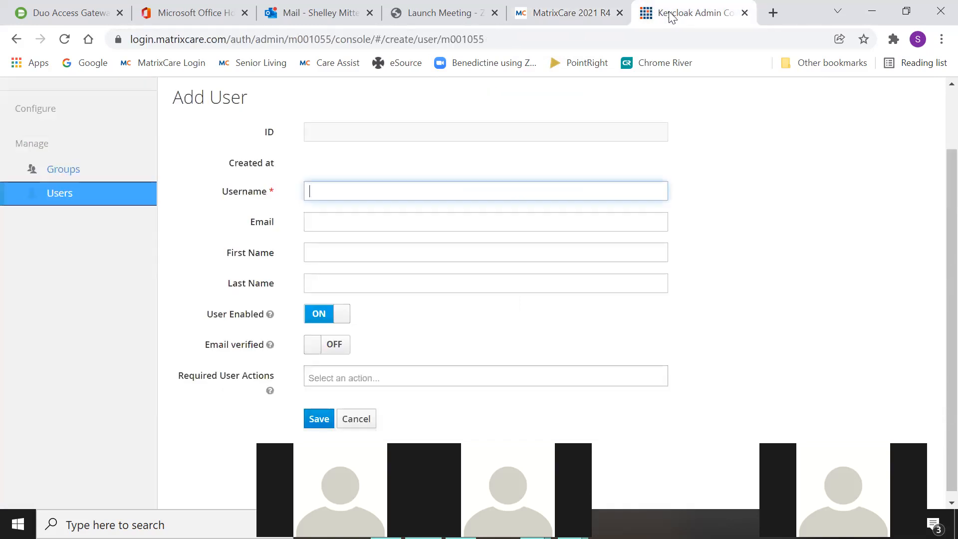
pyautogui.rightClick(317, 197)
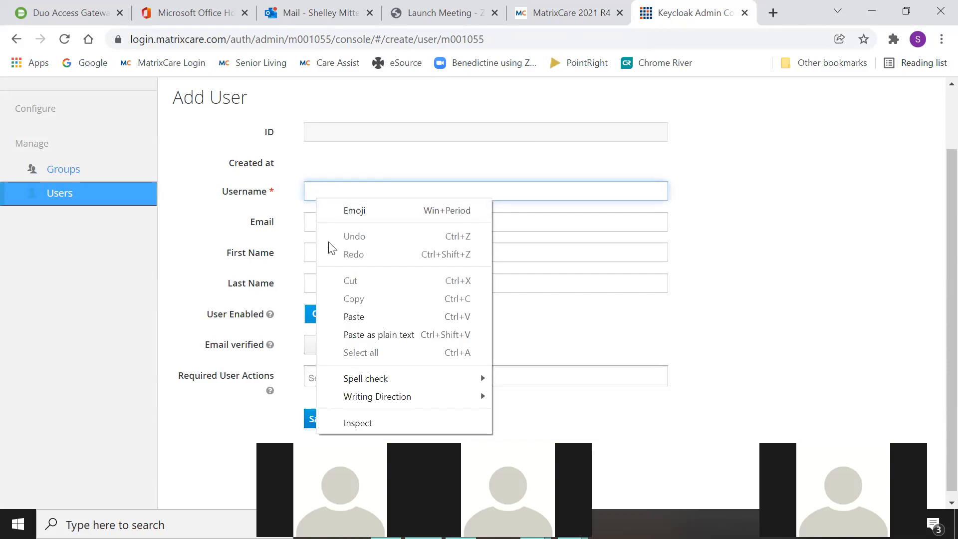
pyautogui.click(340, 316)
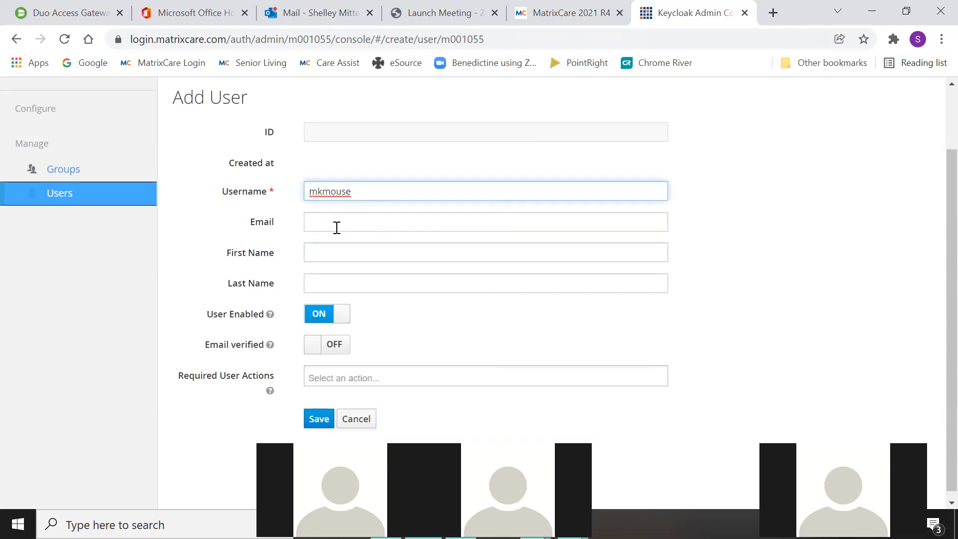
pyautogui.click(327, 256)
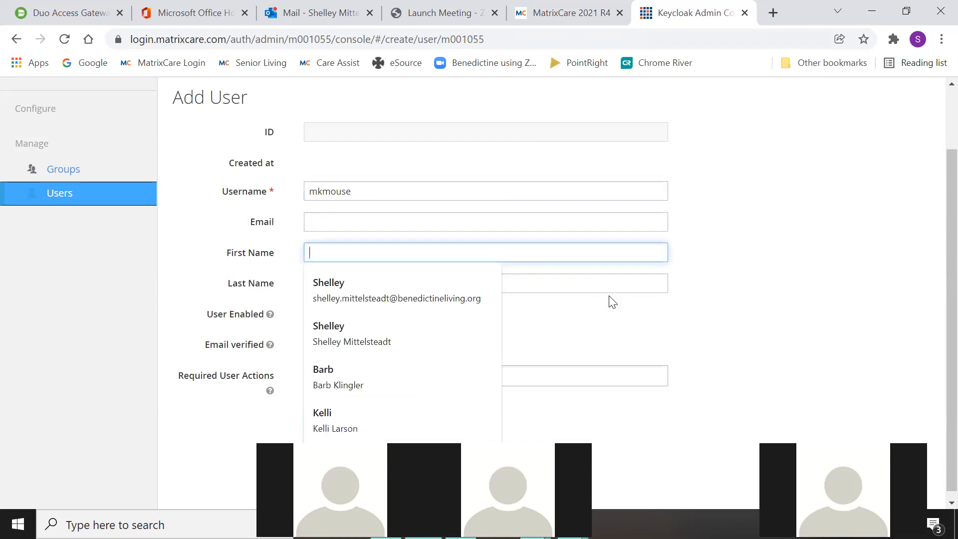
pyautogui.write('Minnie')
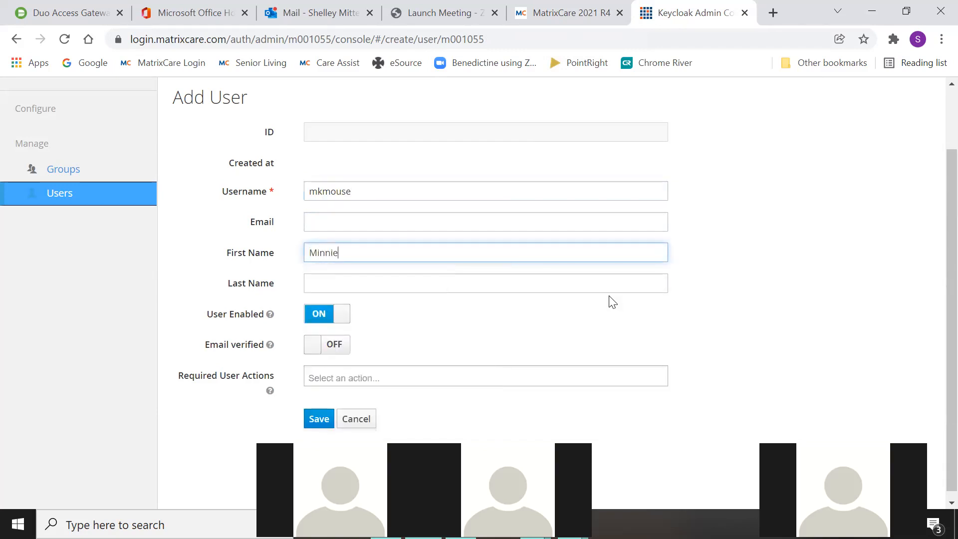
pyautogui.press('Tab')
pyautogui.write('Mouse')
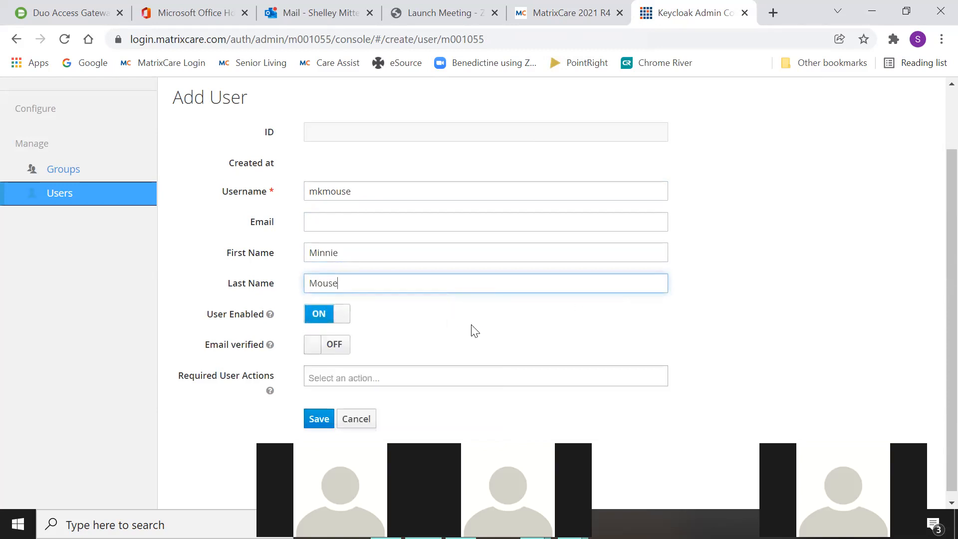
# - Add Update Password as a required user action and save the new user
pyautogui.scroll(-1, 442, 293)
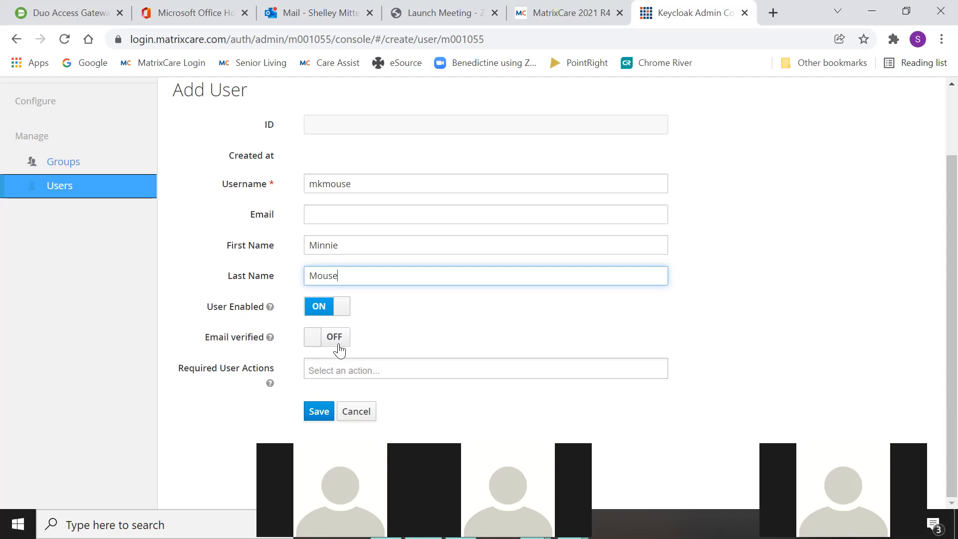
pyautogui.click(331, 371)
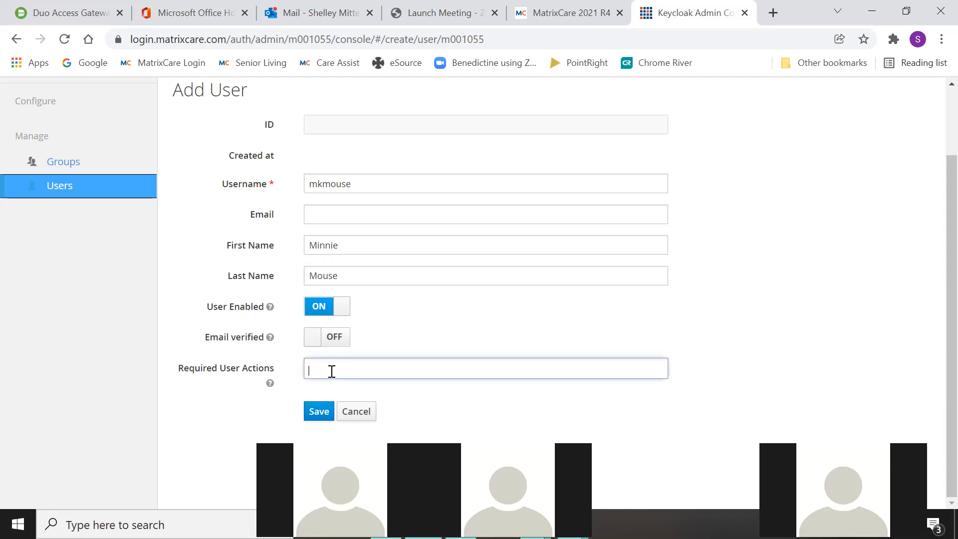
pyautogui.click(338, 325)
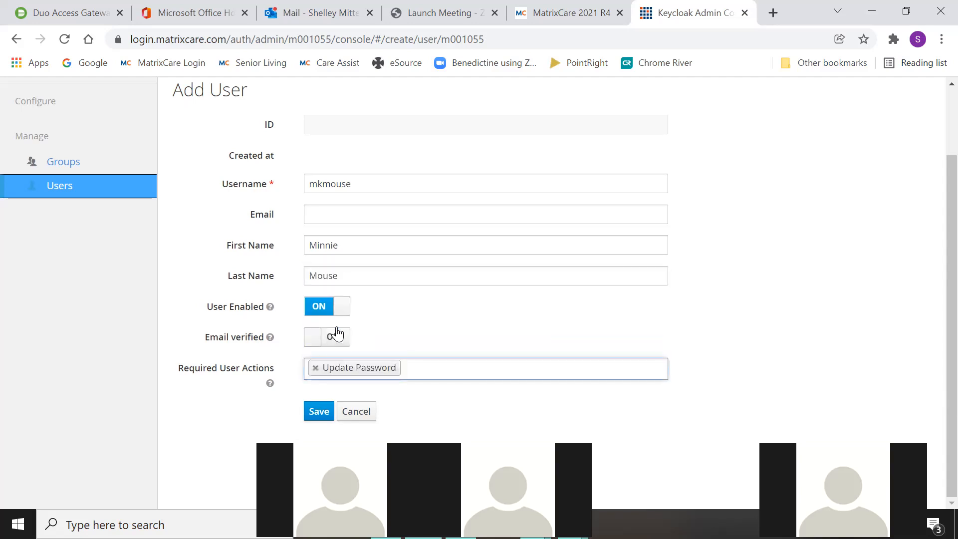
pyautogui.click(316, 412)
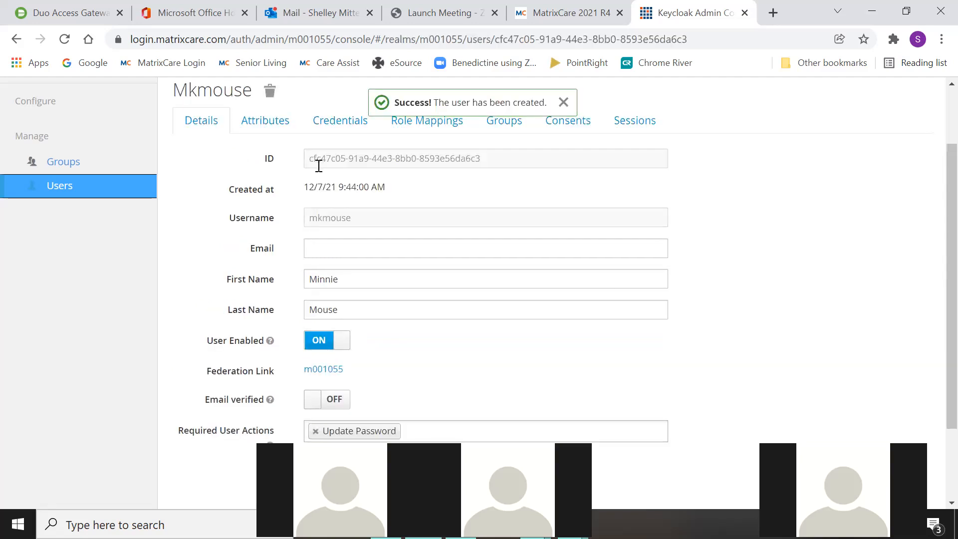
pyautogui.moveTo(486, 158); pyautogui.dragTo(306, 158)
# - Paste the new Keycloak user ID into the MatrixCare record's SSO UserID field
pyautogui.rightClick(319, 161)
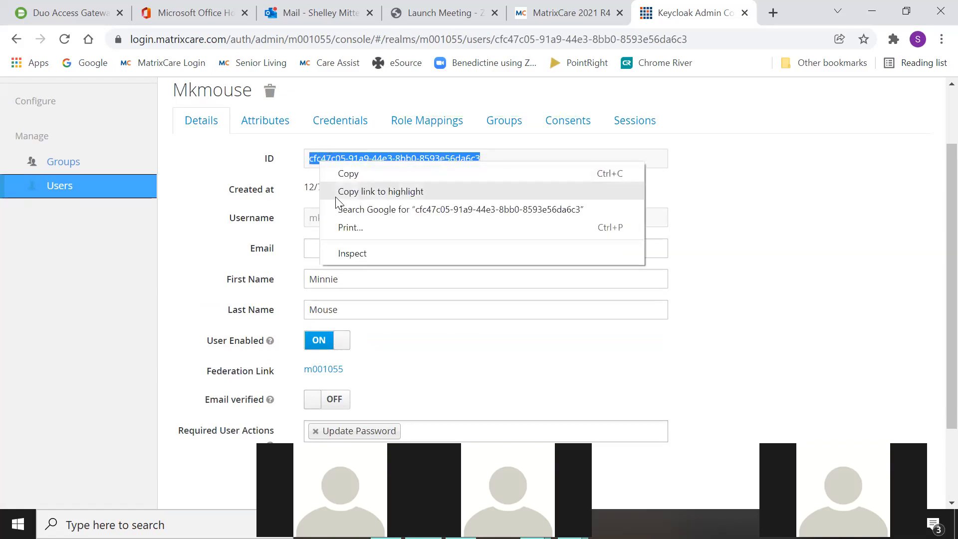
pyautogui.click(350, 174)
pyautogui.click(570, 15)
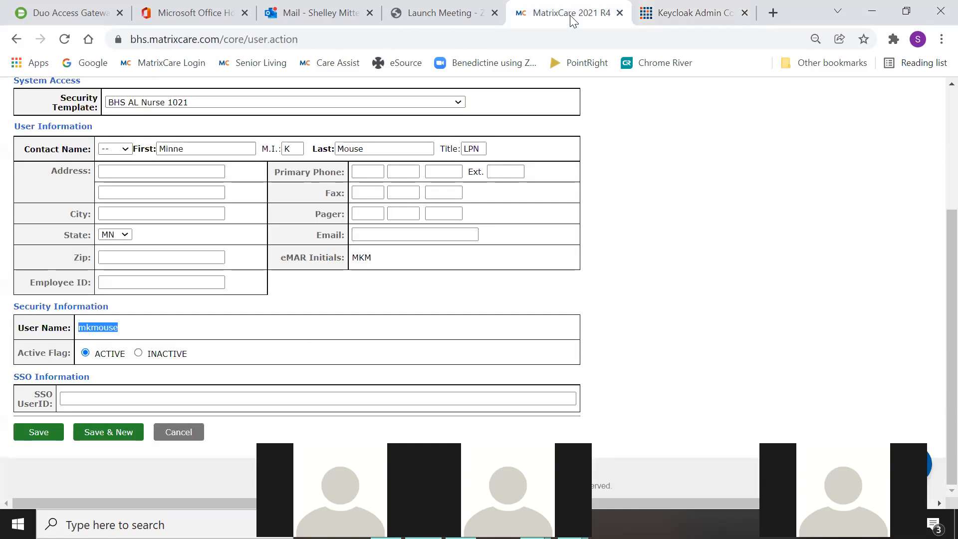
pyautogui.click(75, 395)
pyautogui.click(76, 395)
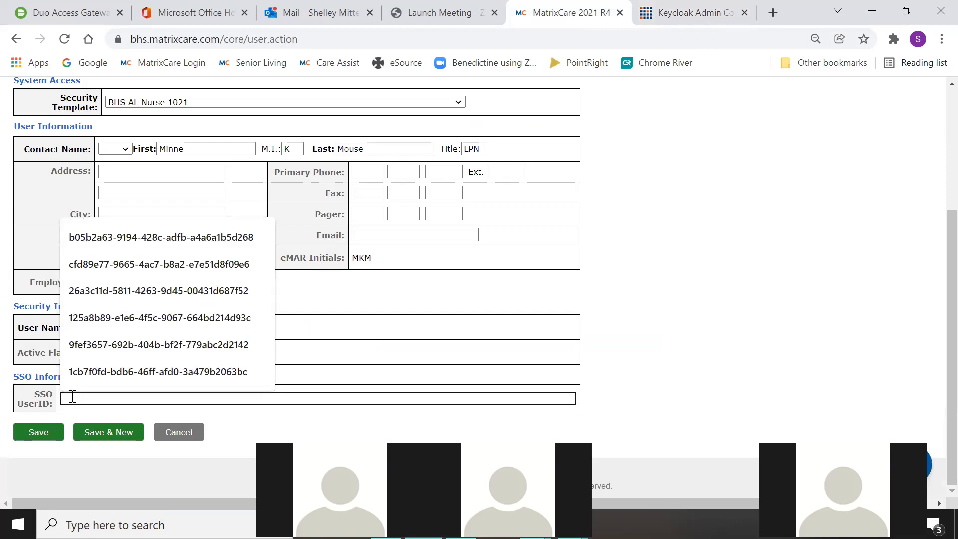
pyautogui.rightClick(73, 397)
pyautogui.click(123, 290)
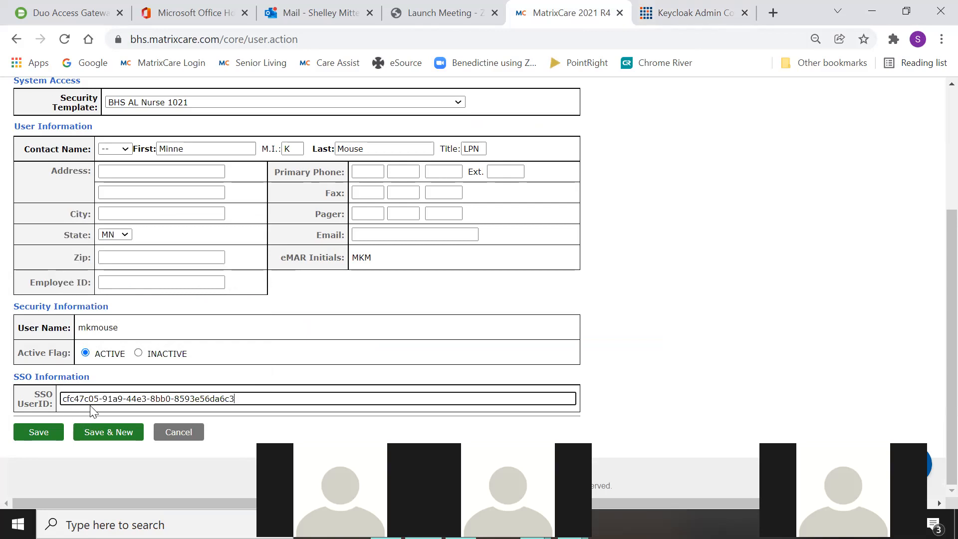
# - Verify the ID against Keycloak and save the MatrixCare user with its SSO link
pyautogui.click(672, 15)
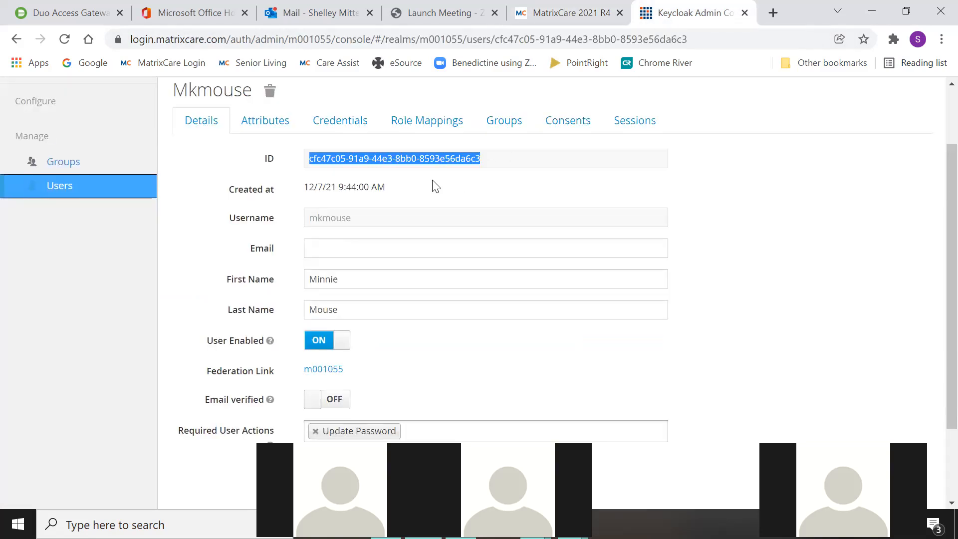
pyautogui.click(569, 13)
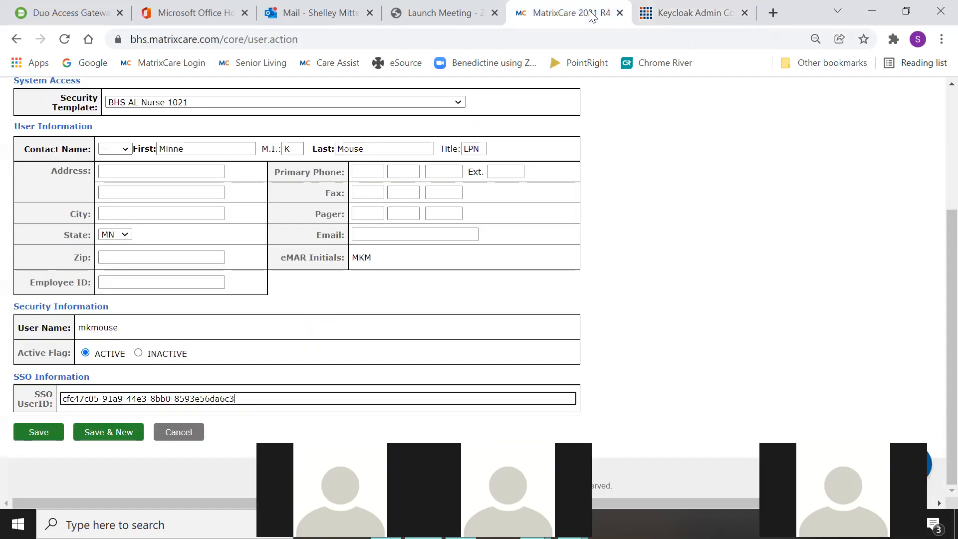
pyautogui.click(36, 433)
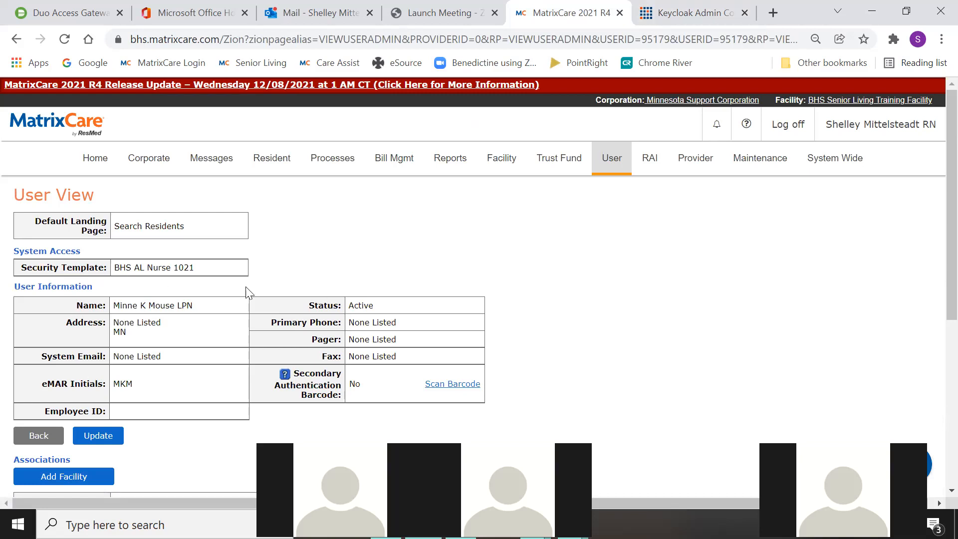
pyautogui.click(690, 15)
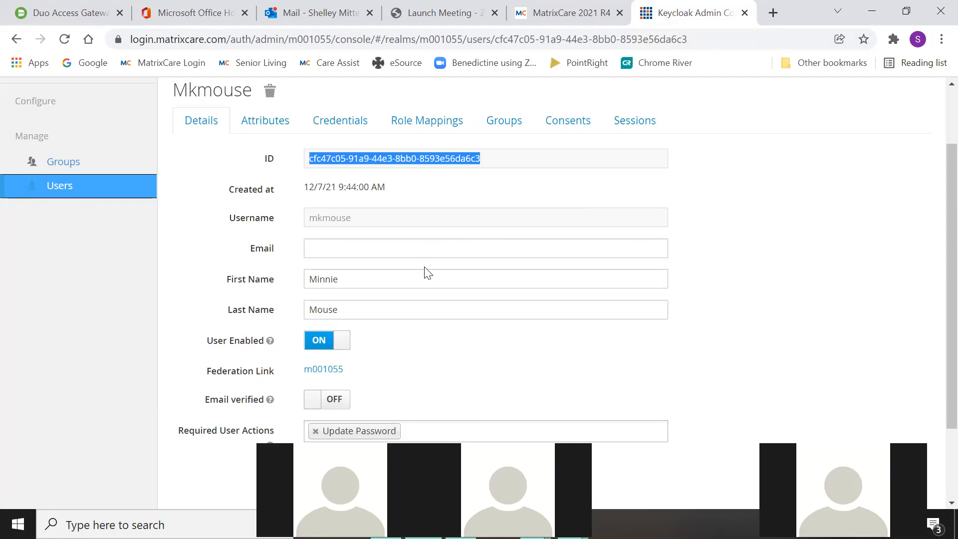
# - Enter and confirm a new temporary password under Credentials and confirm the password reset
pyautogui.click(322, 122)
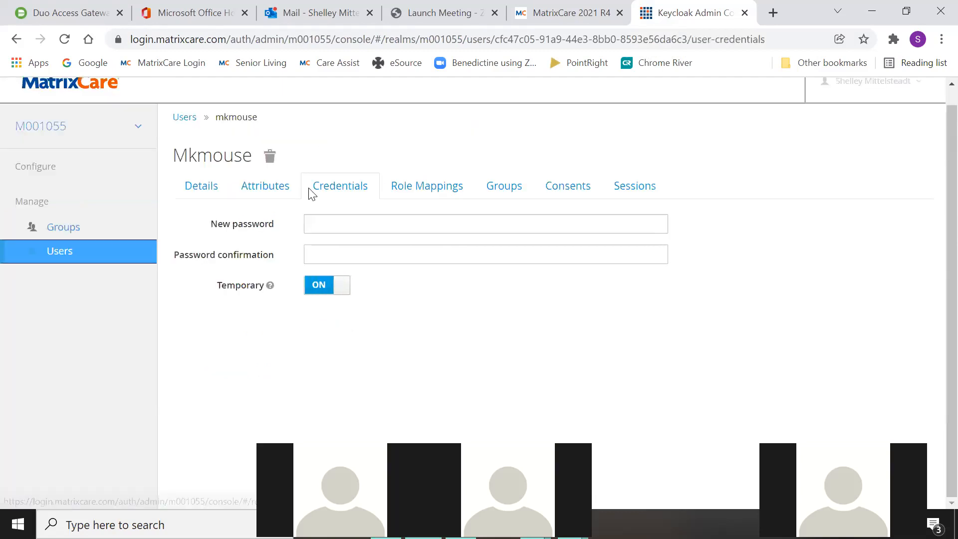
pyautogui.click(315, 223)
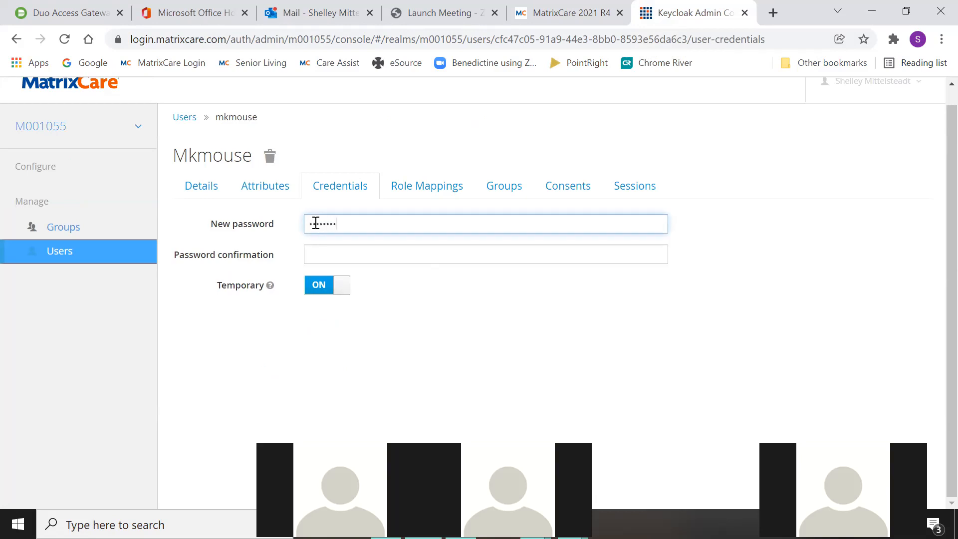
pyautogui.press('Tab')
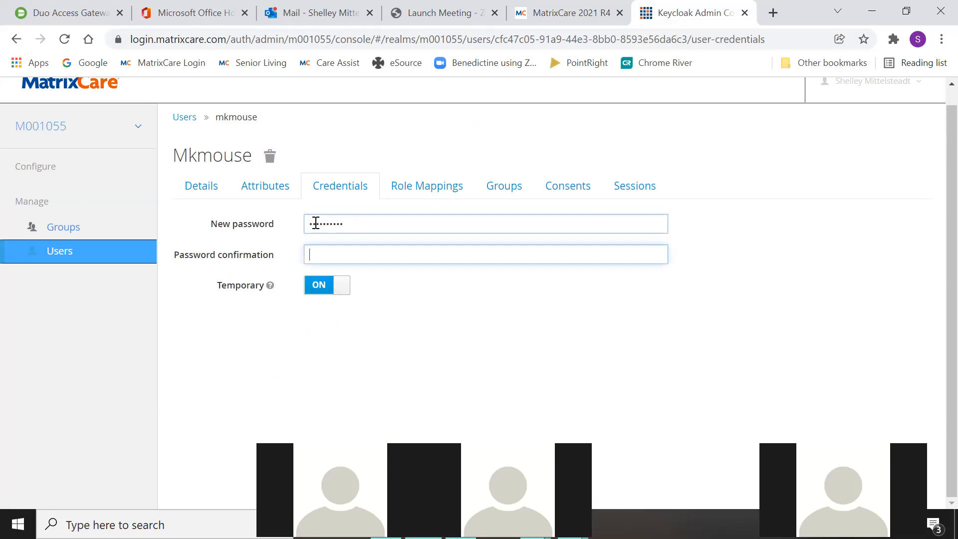
pyautogui.write('a')
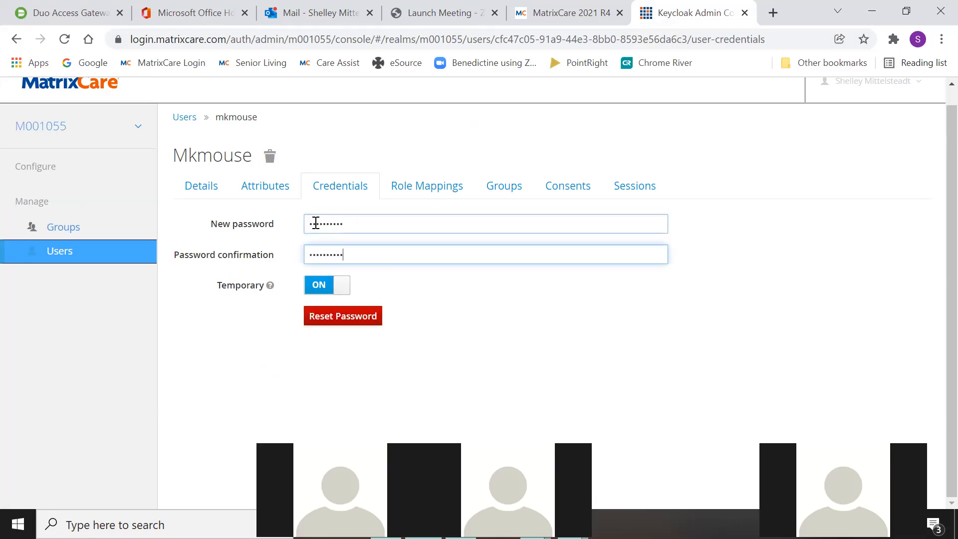
pyautogui.click(354, 323)
pyautogui.click(669, 202)
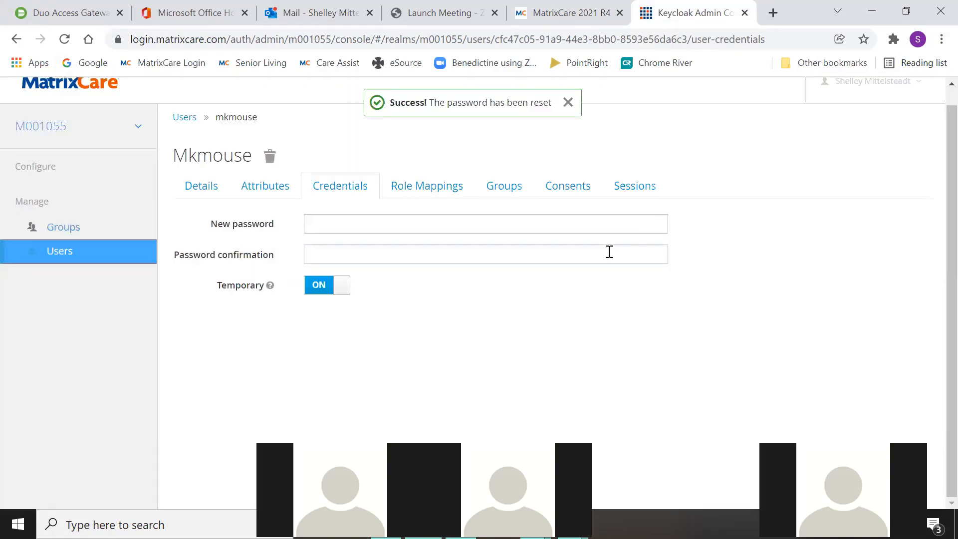
pyautogui.click(197, 200)
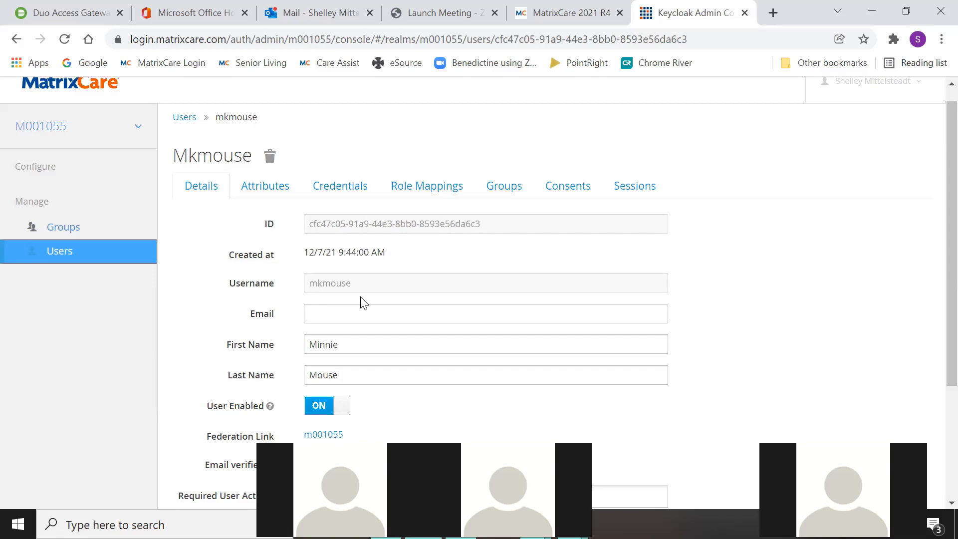
# - Add the M001055clientadmin realm role to the user under Role Mappings
pyautogui.click(423, 196)
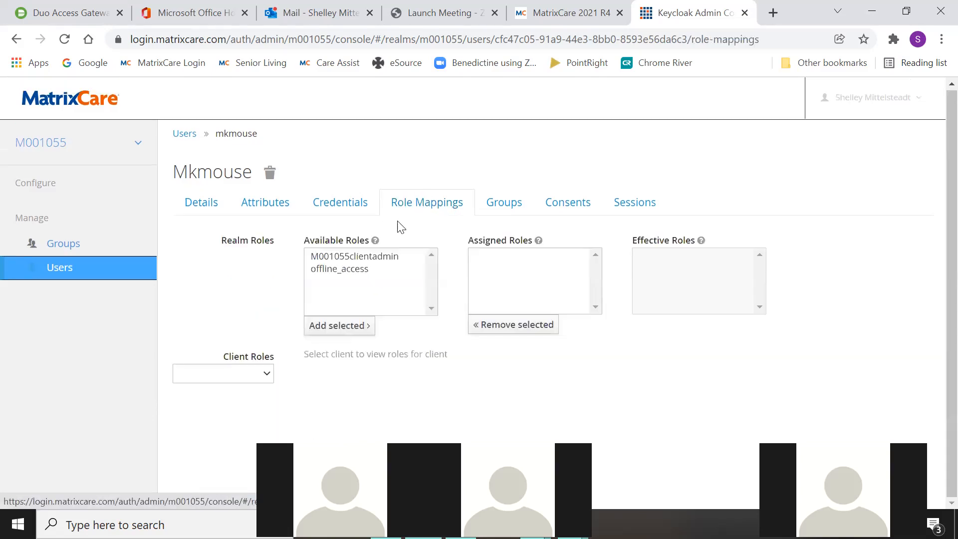
pyautogui.click(354, 257)
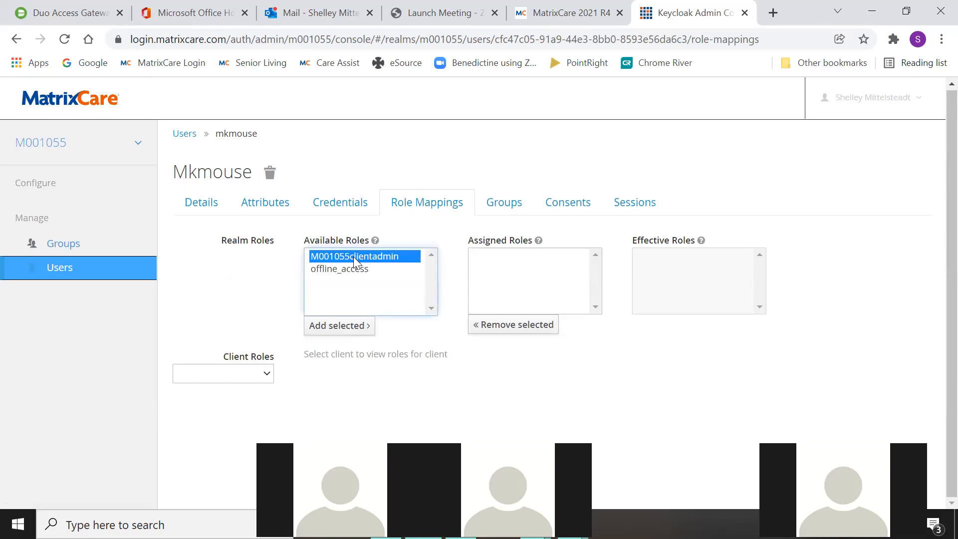
pyautogui.click(343, 329)
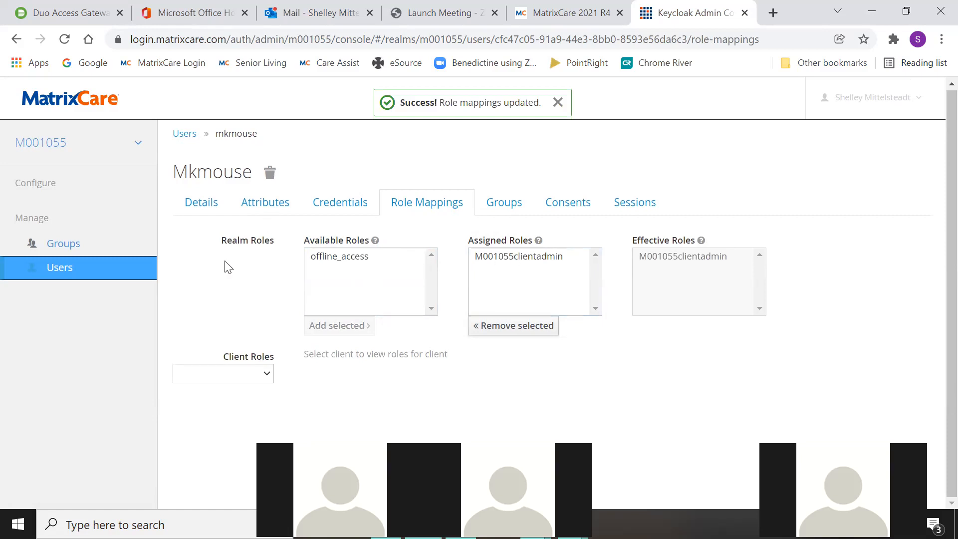
pyautogui.click(206, 207)
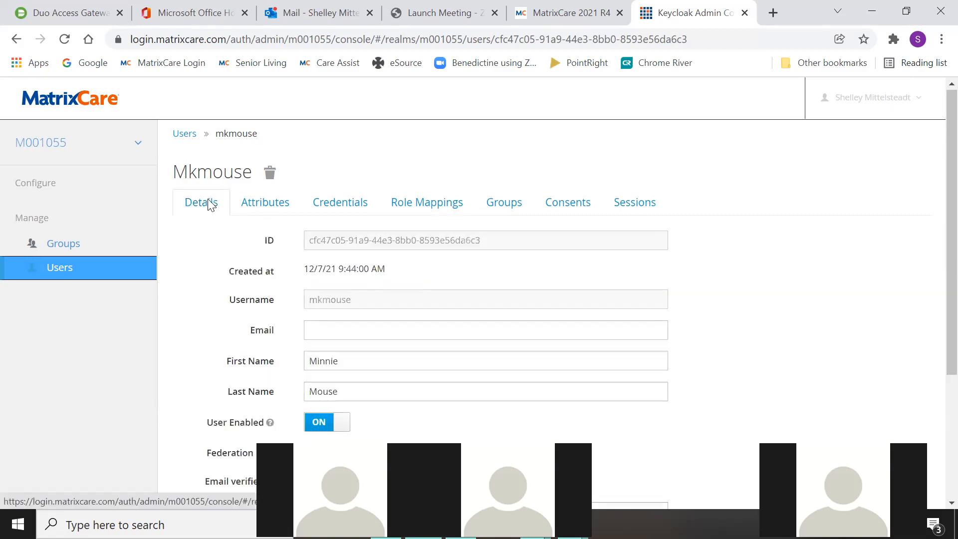
pyautogui.scroll(-2, 532, 346)
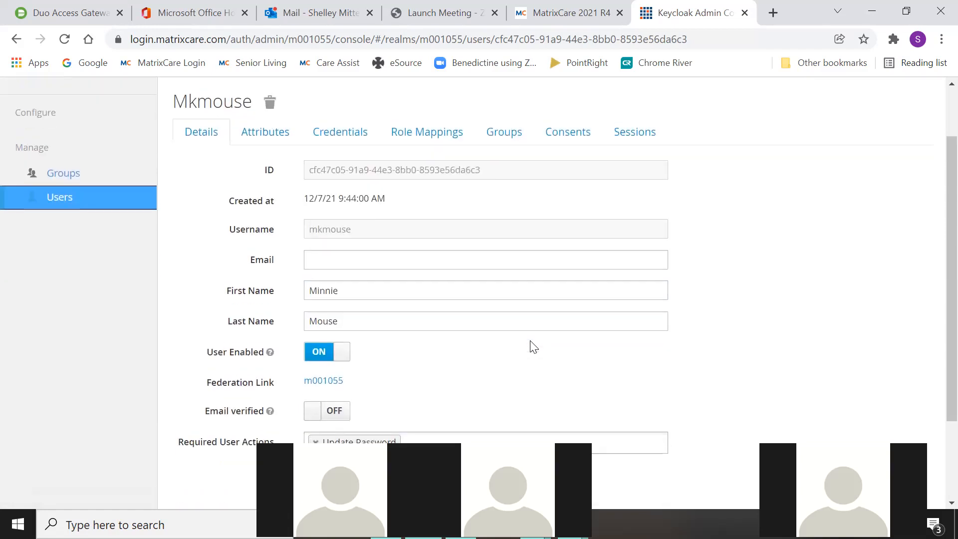
pyautogui.scroll(2, 530, 346)
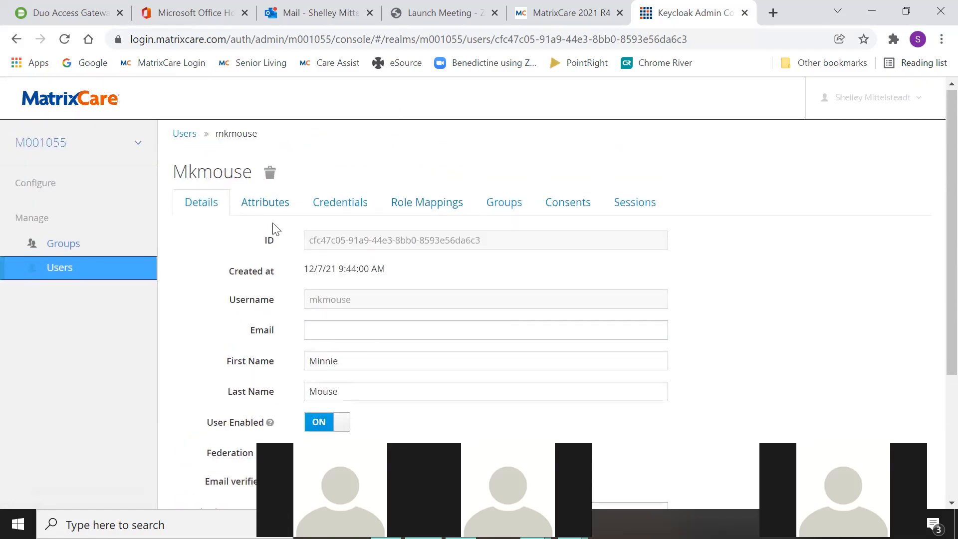
# - Load Senior Living from its bookmark in a new tab and sign in with MatrixCare SSO
pyautogui.click(774, 14)
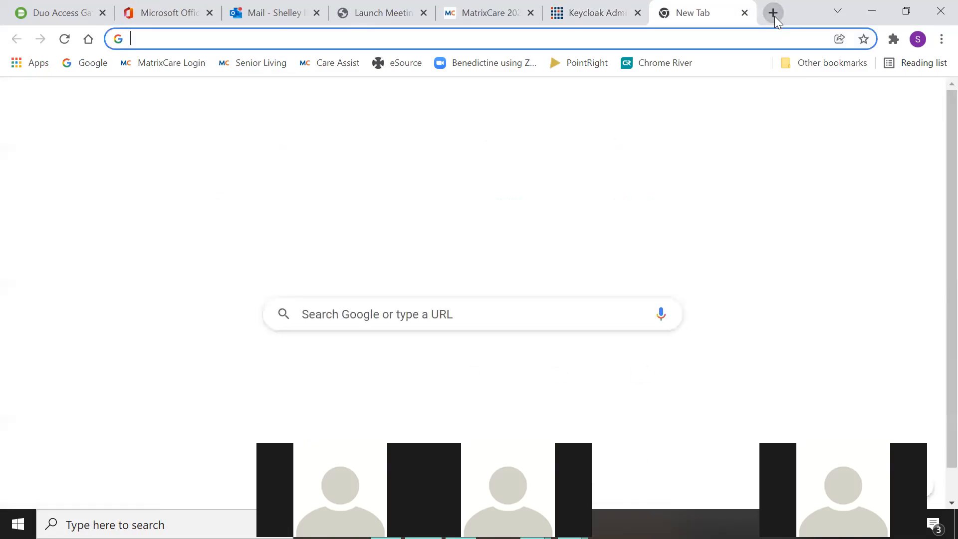
pyautogui.click(254, 63)
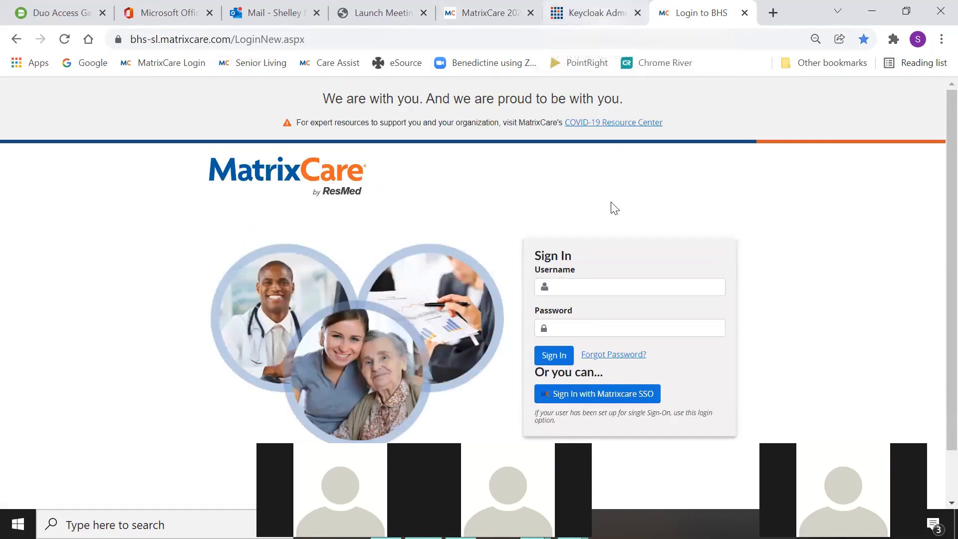
pyautogui.click(596, 401)
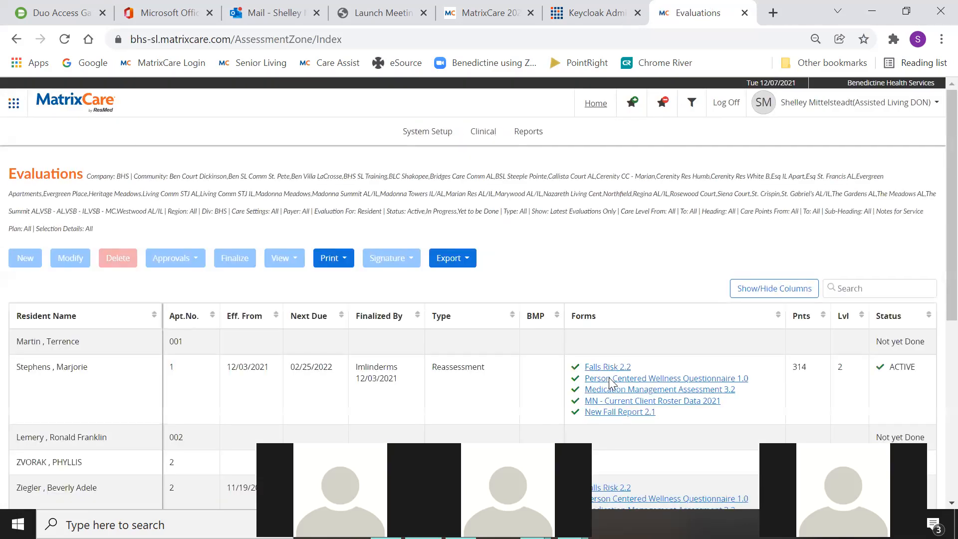
# - Filter the Evaluations list to only the BHS SL Training community
pyautogui.click(691, 104)
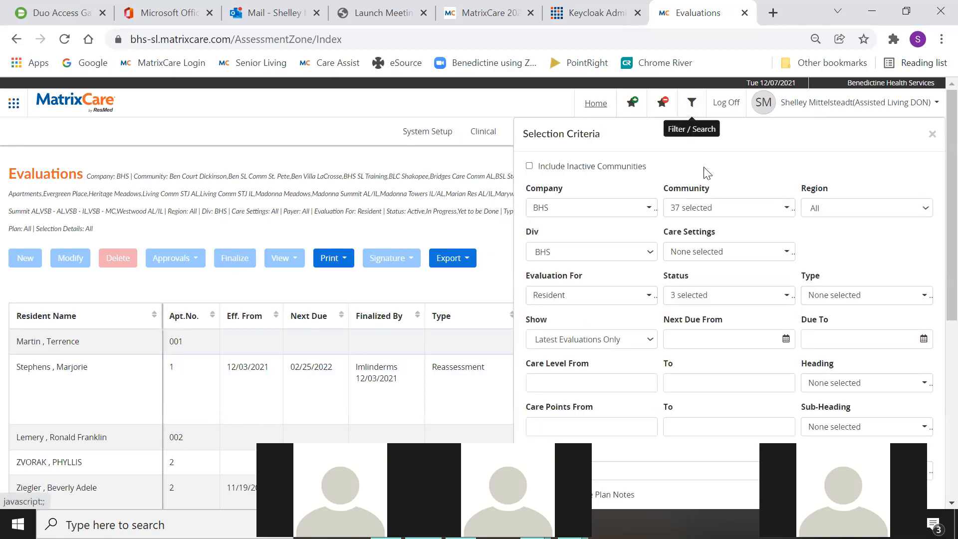
pyautogui.click(784, 208)
pyautogui.click(673, 253)
pyautogui.click(672, 253)
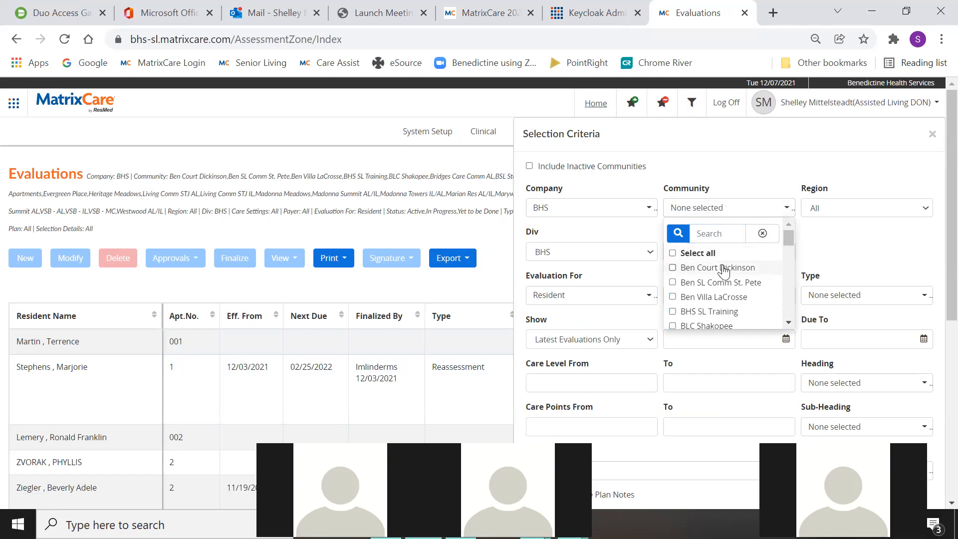
pyautogui.click(673, 311)
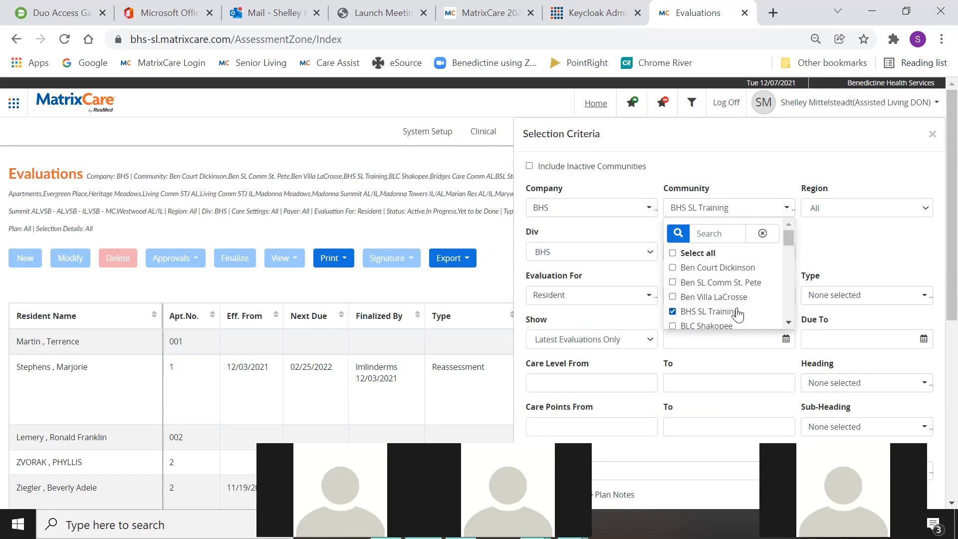
pyautogui.scroll(-4, 837, 344)
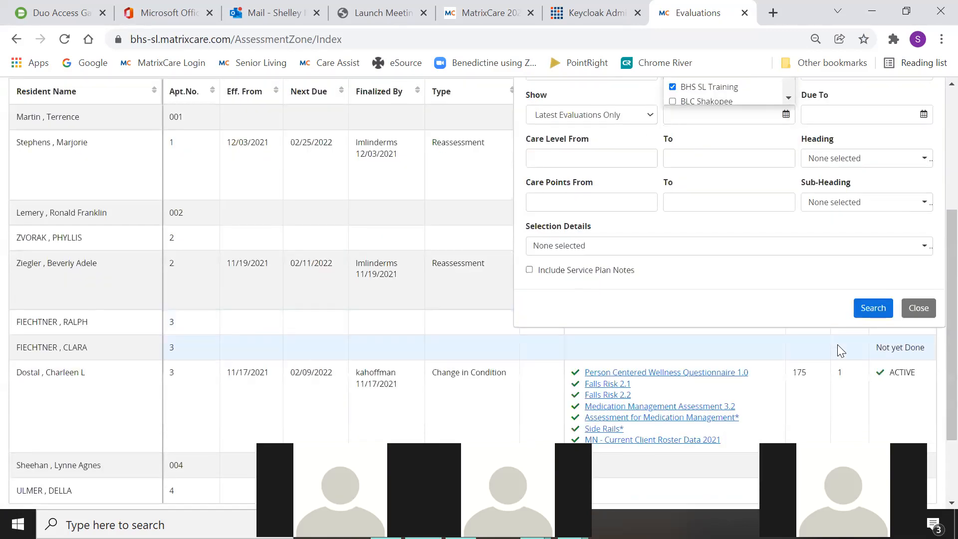
pyautogui.click(873, 308)
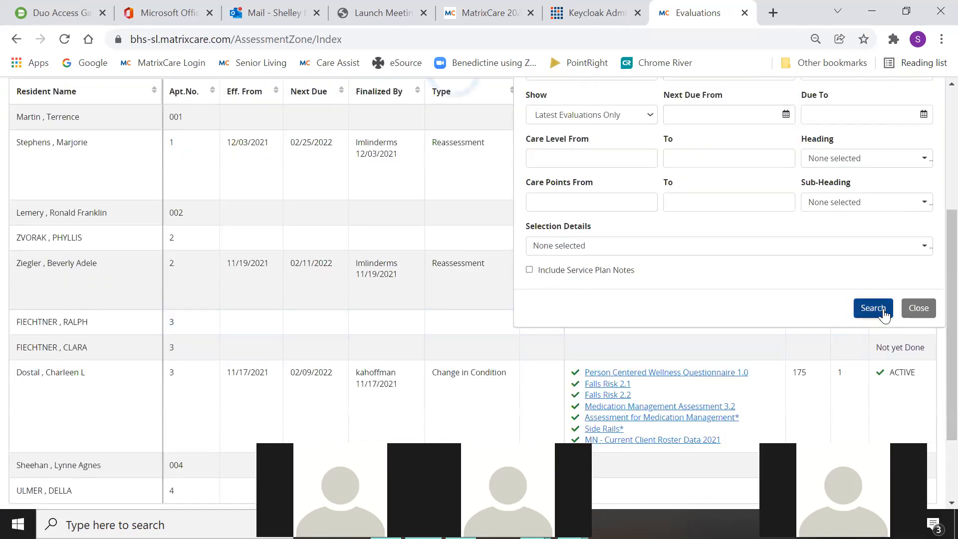
pyautogui.scroll(4, 522, 253)
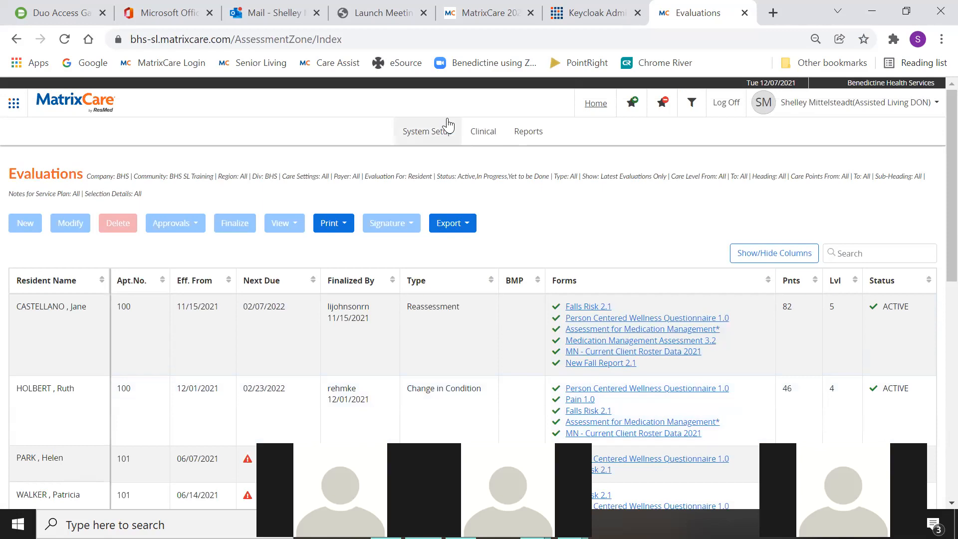
pyautogui.click(425, 133)
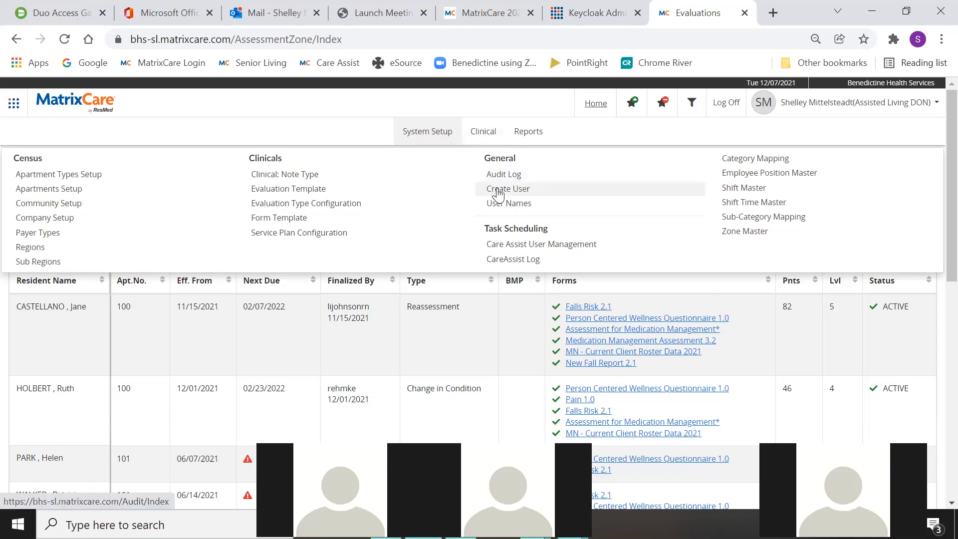
# - Search CareAssist users, then start a new user with the nurse's first name, last name and username
pyautogui.click(544, 244)
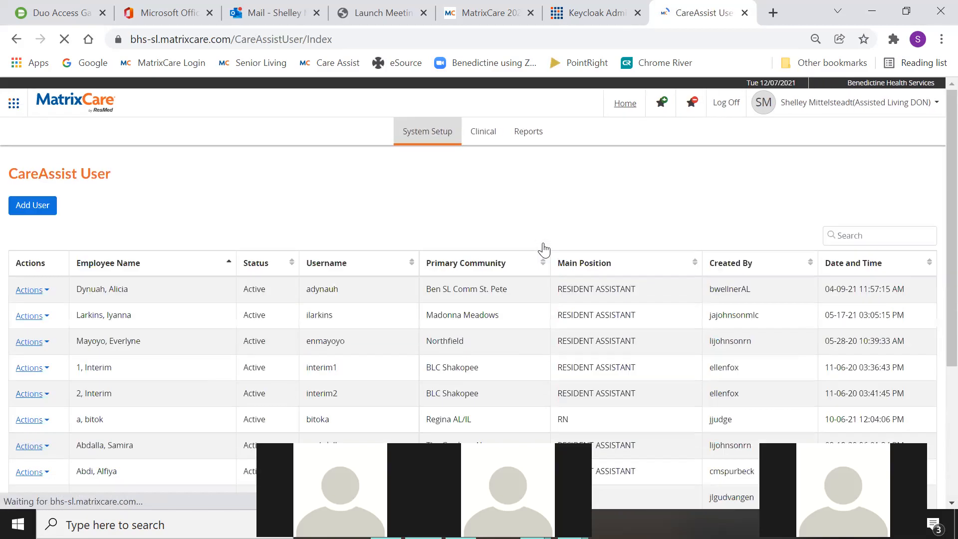
pyautogui.click(851, 234)
pyautogui.write('minnie')
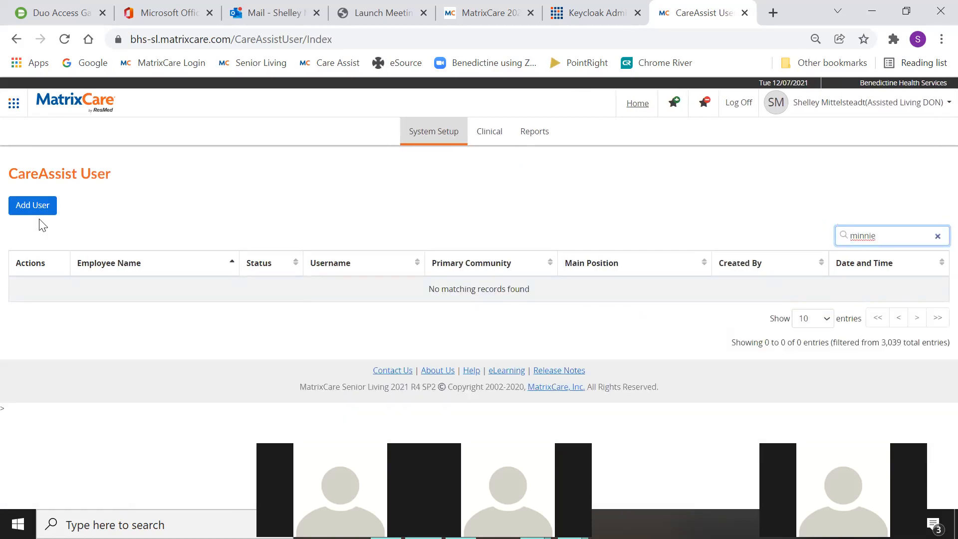
pyautogui.click(34, 207)
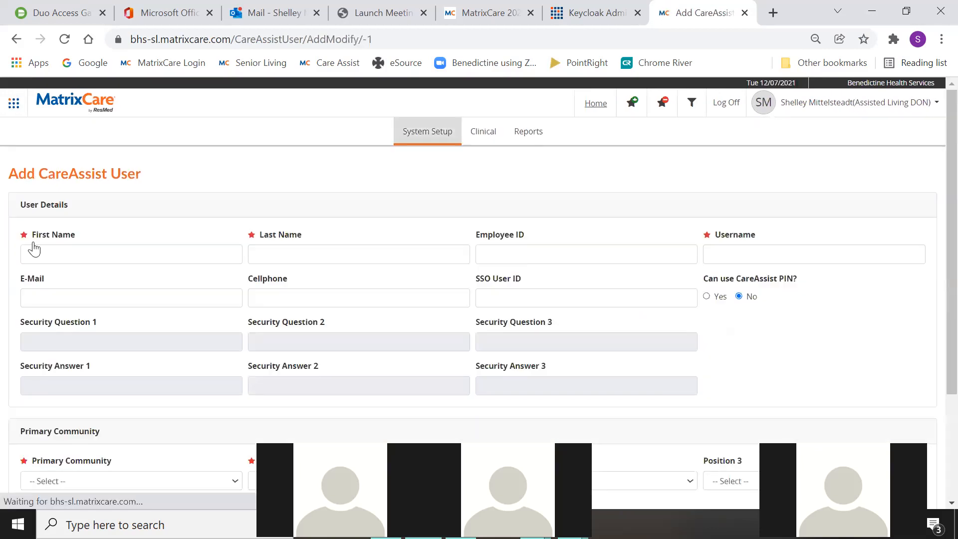
pyautogui.click(42, 254)
pyautogui.write('Minnie')
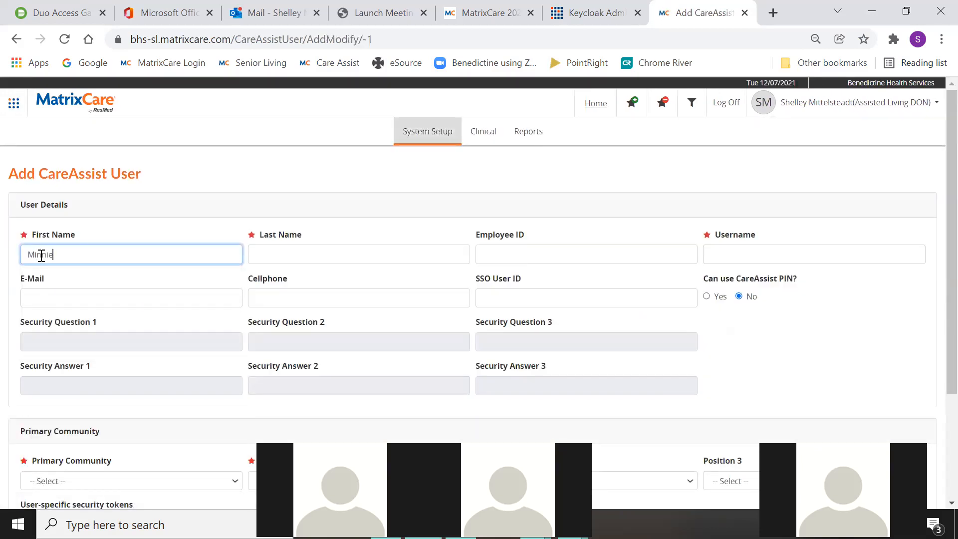
pyautogui.press('Tab')
pyautogui.write('Mouse')
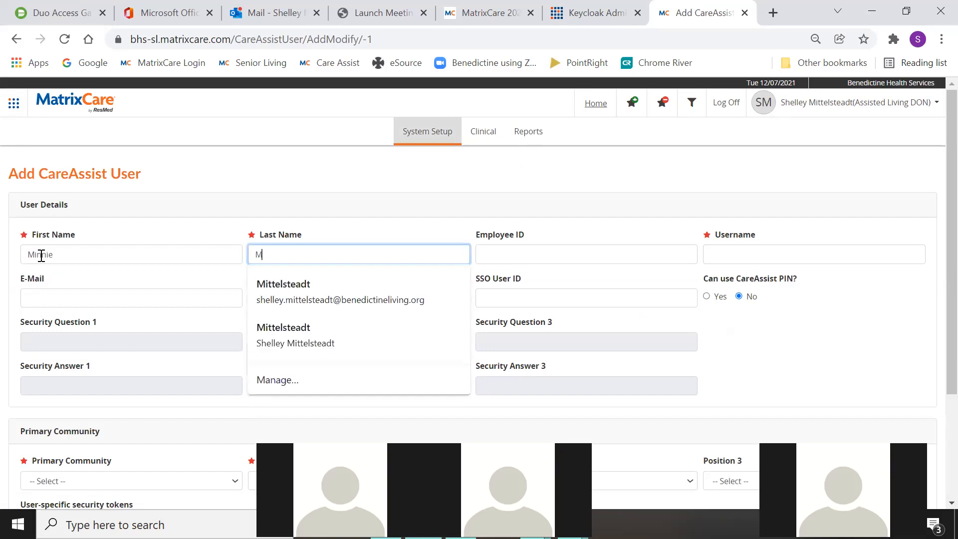
pyautogui.press('Tab')
pyautogui.press('Tab')
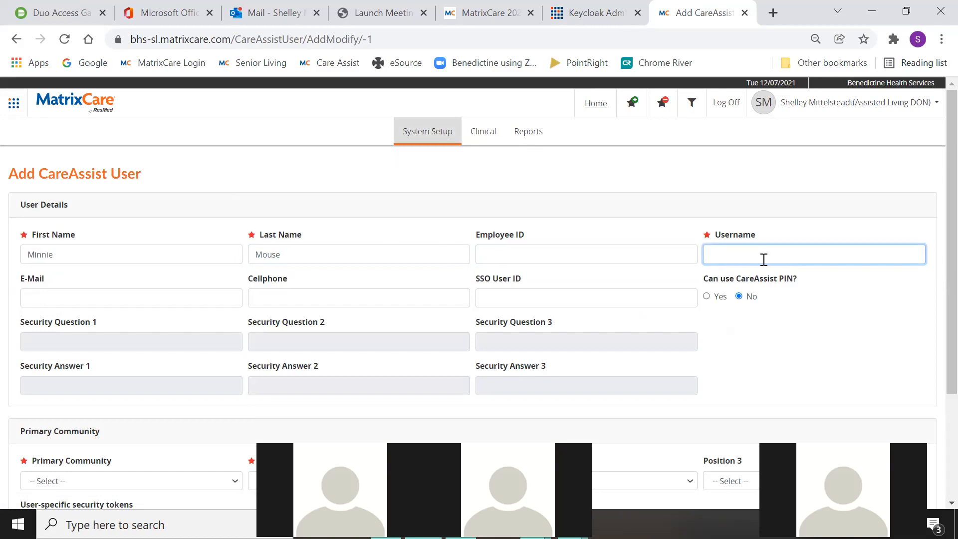
pyautogui.write('m')
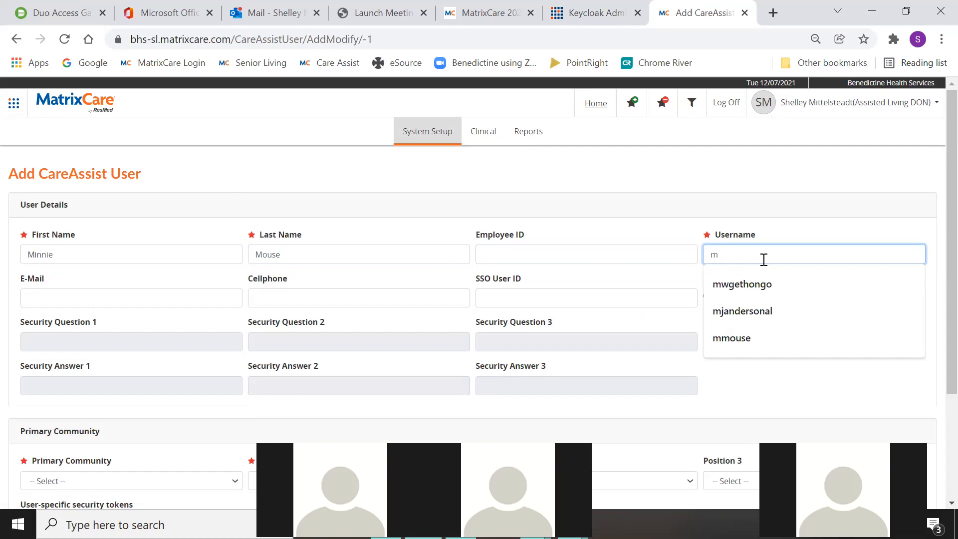
pyautogui.write('kmo')
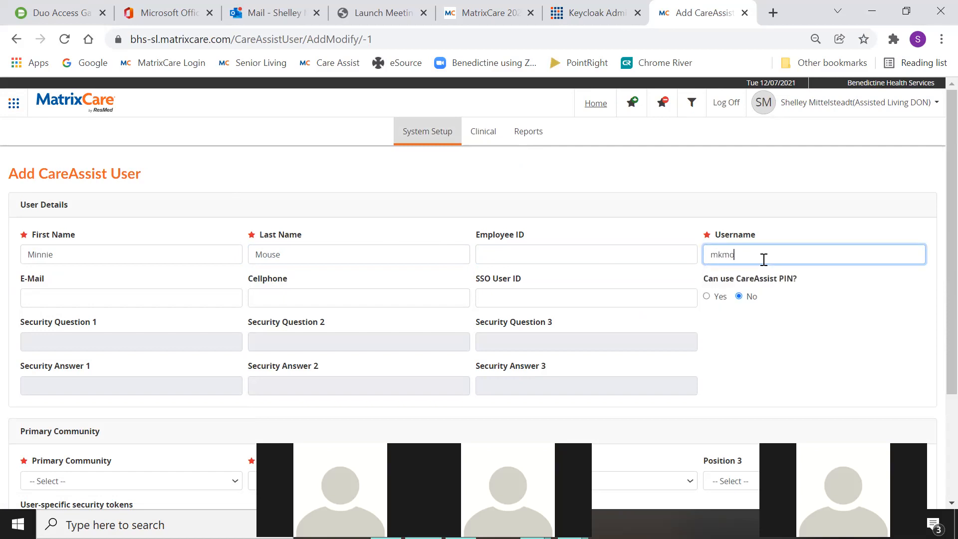
pyautogui.write('use')
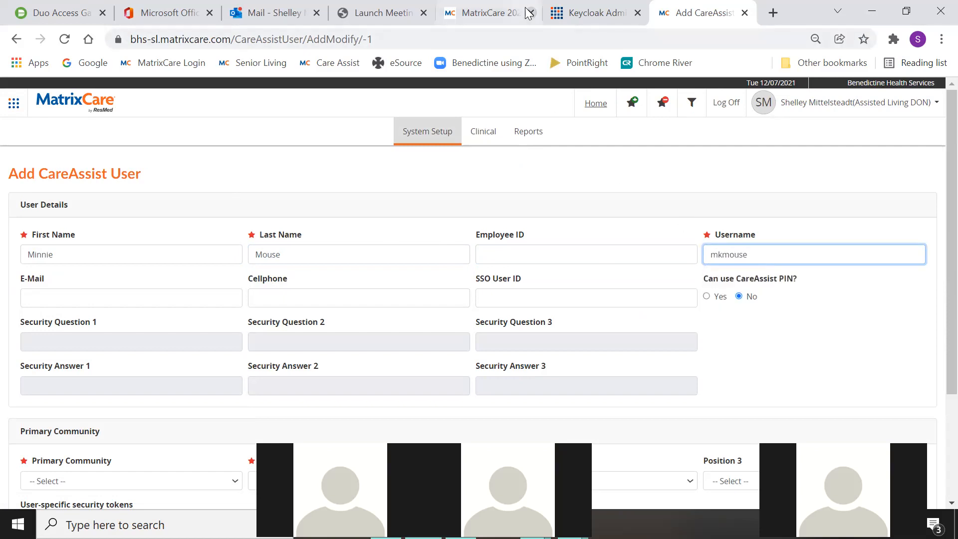
# - Copy the Keycloak user ID into the new user's SSO User ID field
pyautogui.click(570, 14)
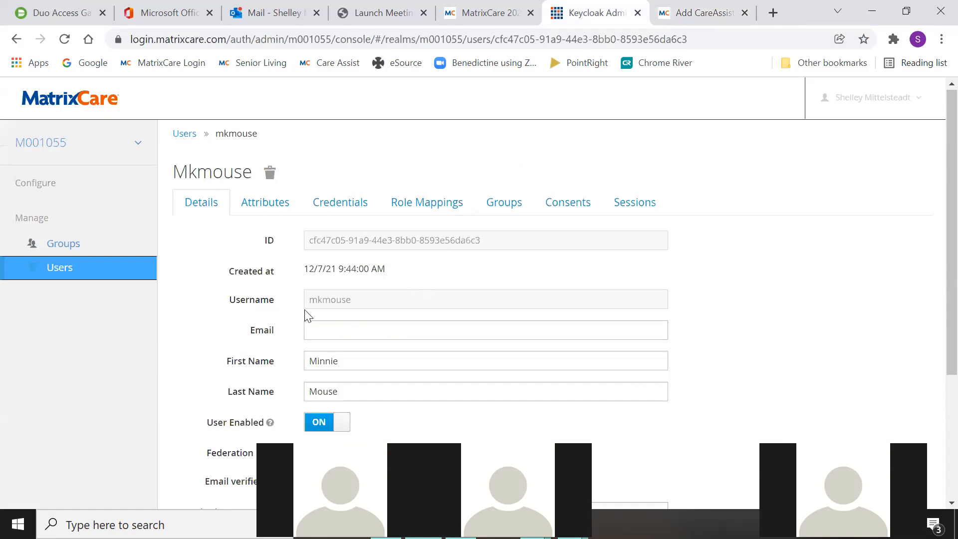
pyautogui.click(666, 7)
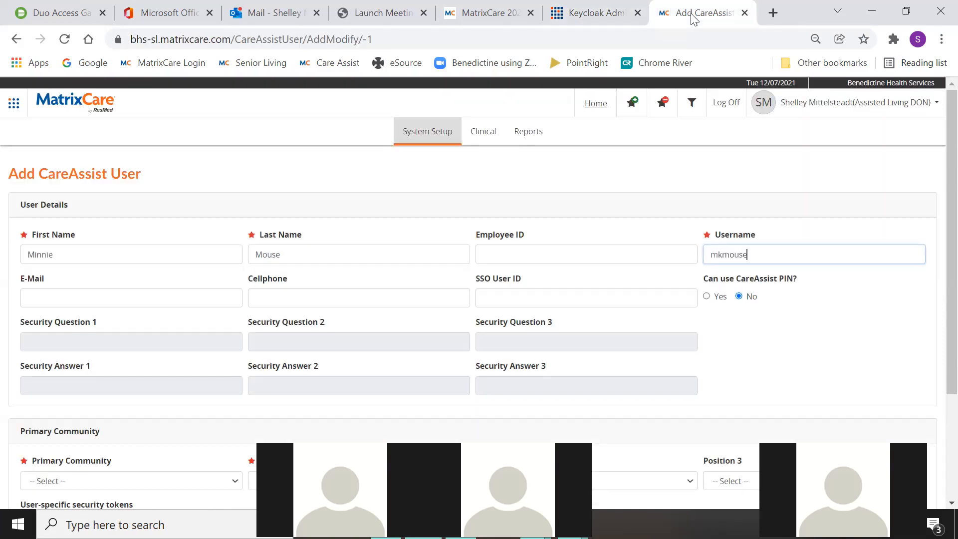
pyautogui.click(495, 296)
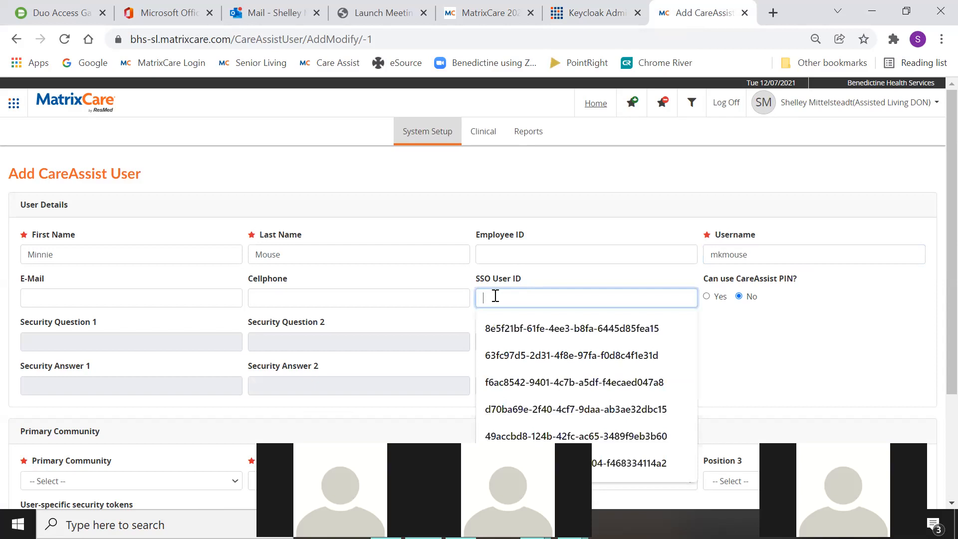
pyautogui.click(596, 21)
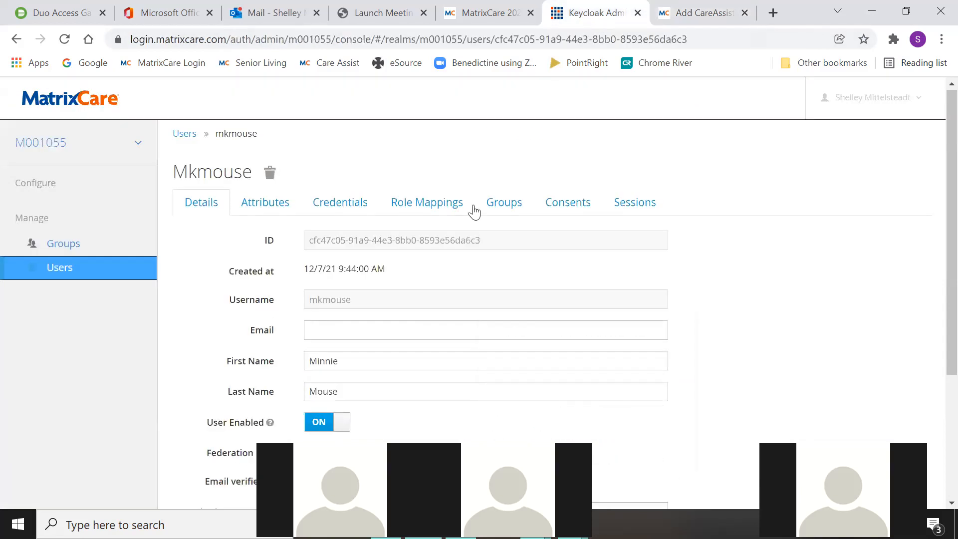
pyautogui.moveTo(487, 237); pyautogui.dragTo(306, 248)
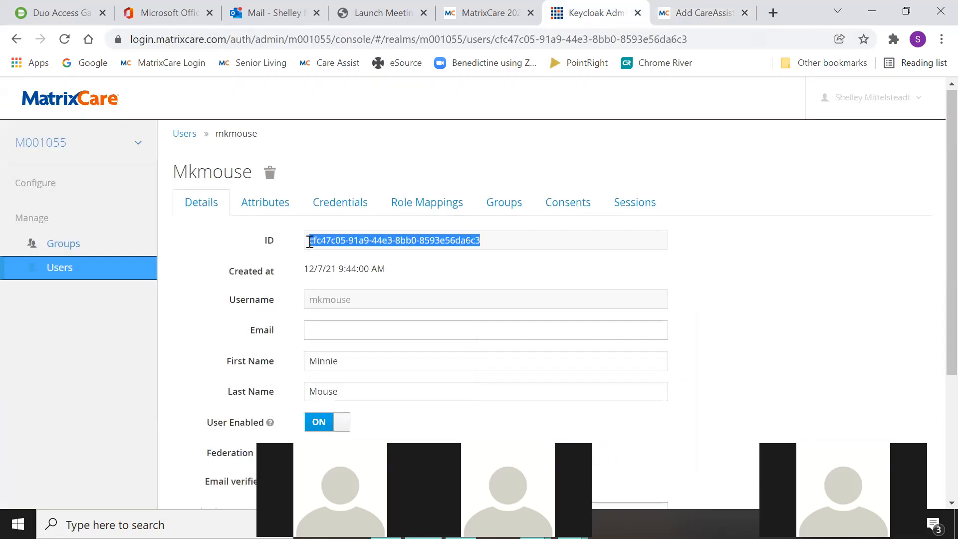
pyautogui.rightClick(325, 246)
pyautogui.click(353, 255)
pyautogui.click(707, 18)
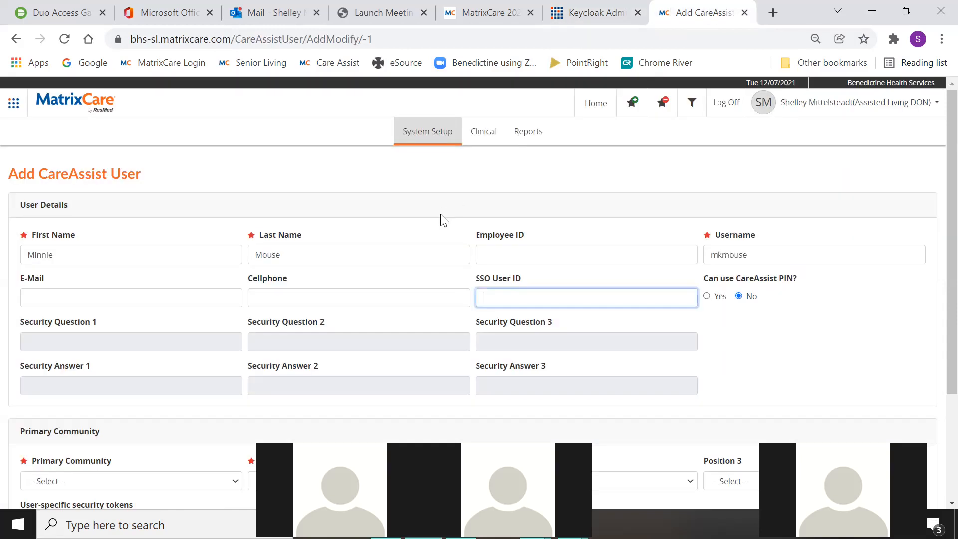
pyautogui.rightClick(483, 301)
pyautogui.click(507, 204)
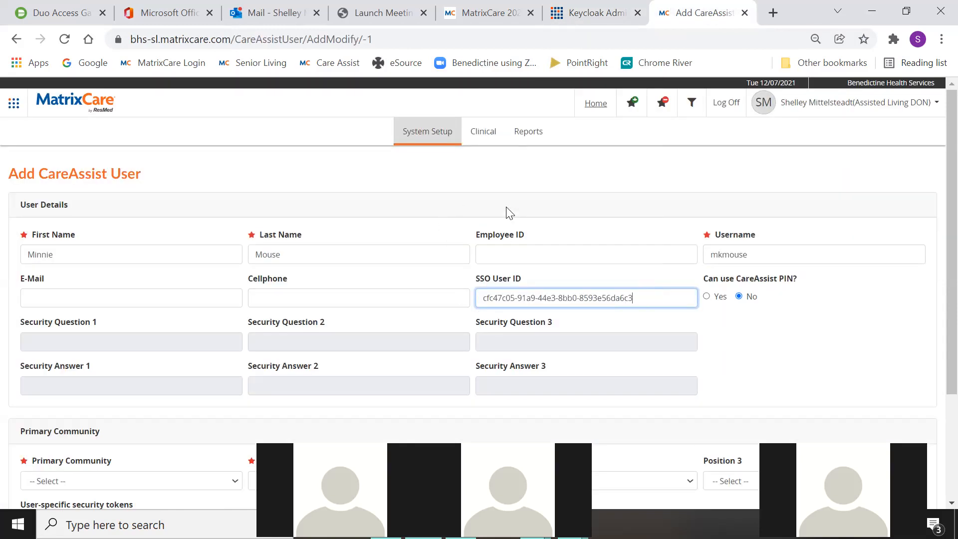
# - Set primary community to BHS SL Training and main position to LPN
pyautogui.scroll(-3, 373, 335)
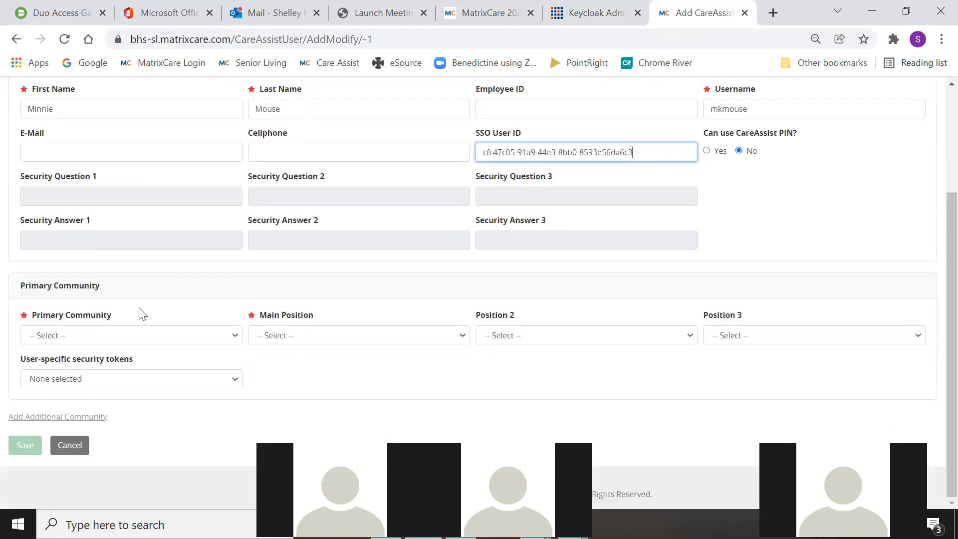
pyautogui.click(93, 337)
pyautogui.scroll(-1, 99, 282)
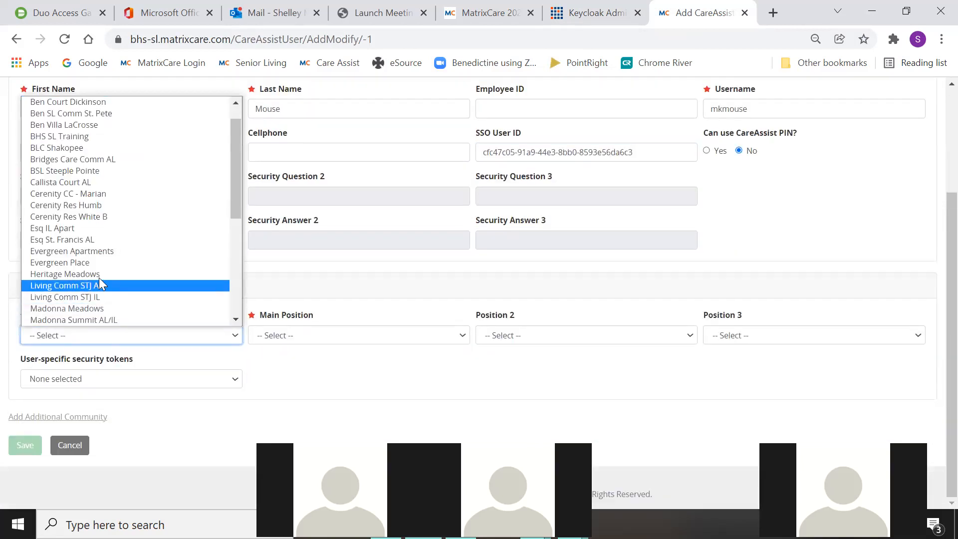
pyautogui.click(82, 143)
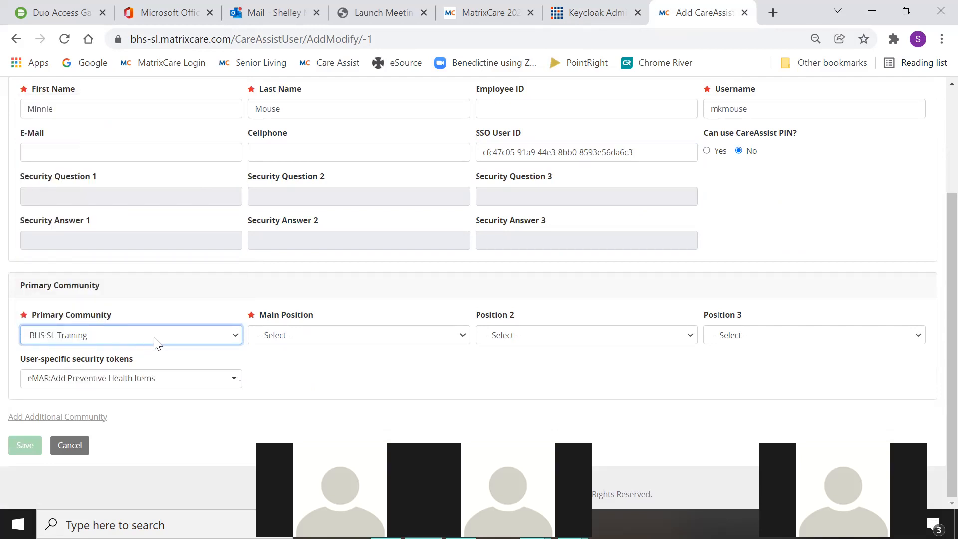
pyautogui.click(415, 342)
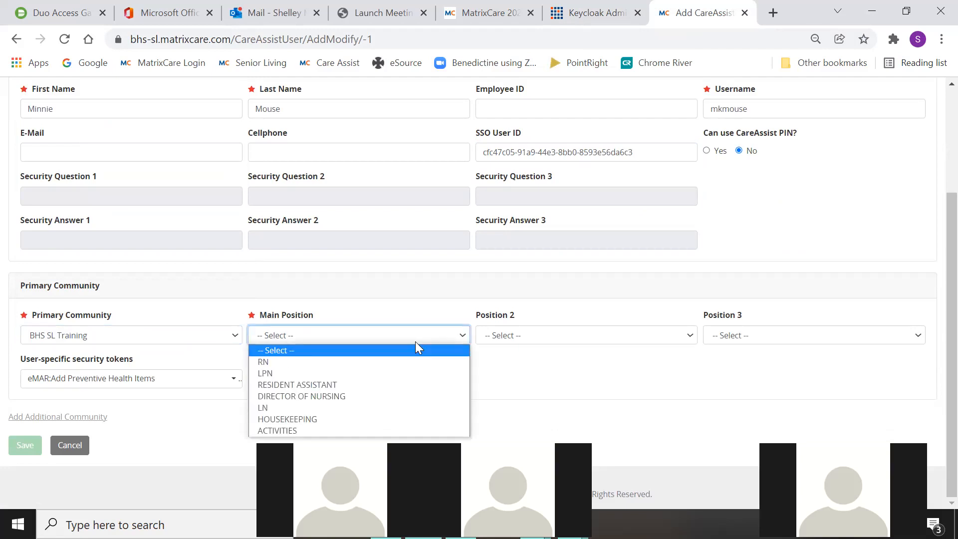
pyautogui.click(360, 374)
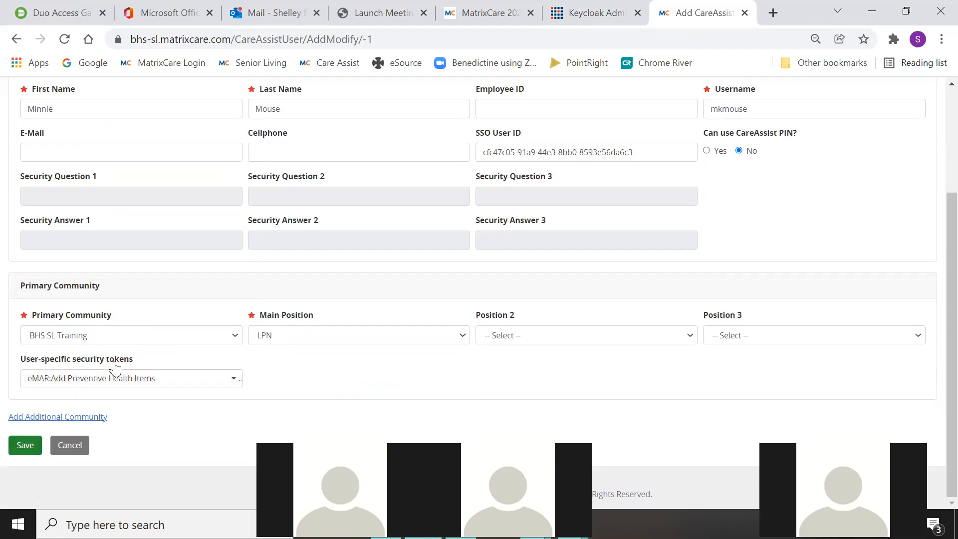
# - Select all user-specific security tokens for the new user
pyautogui.click(209, 383)
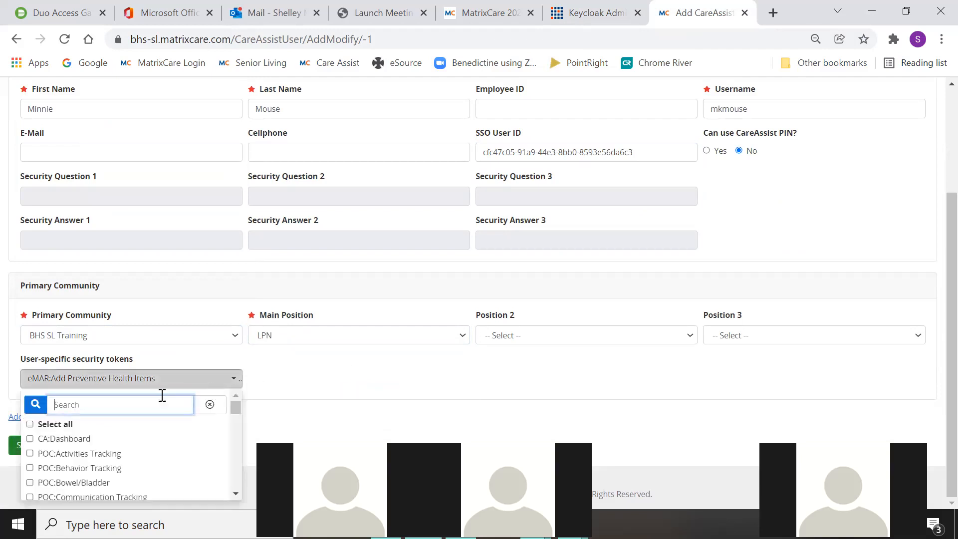
pyautogui.click(29, 424)
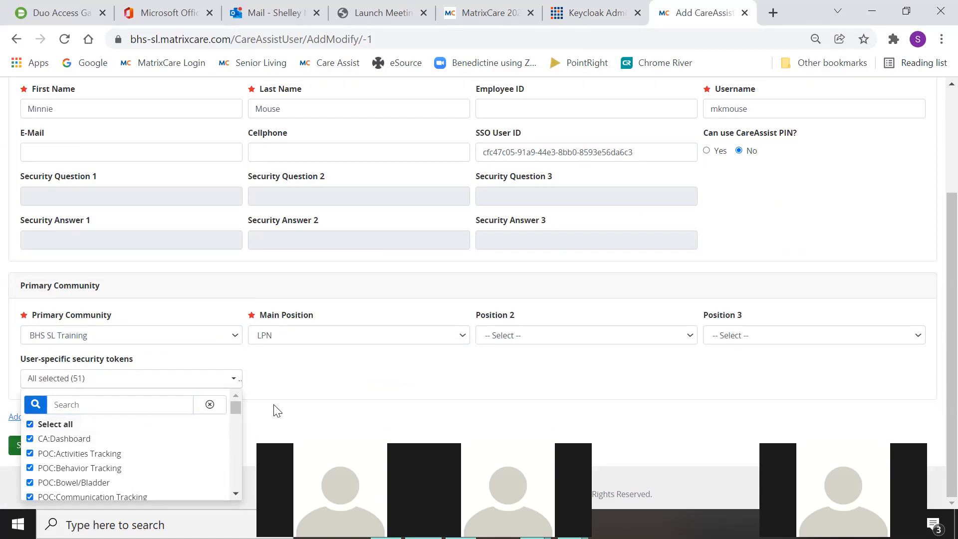
pyautogui.click(373, 384)
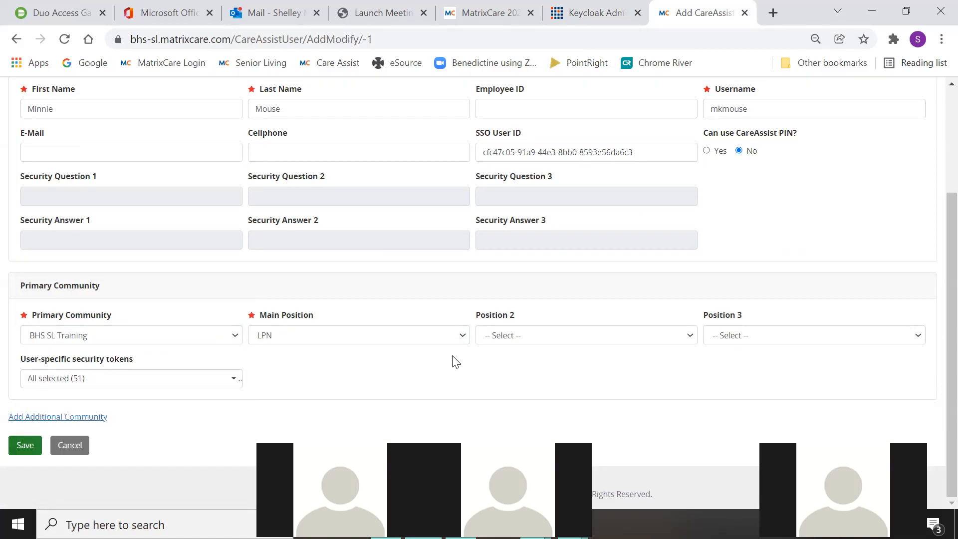
pyautogui.click(168, 381)
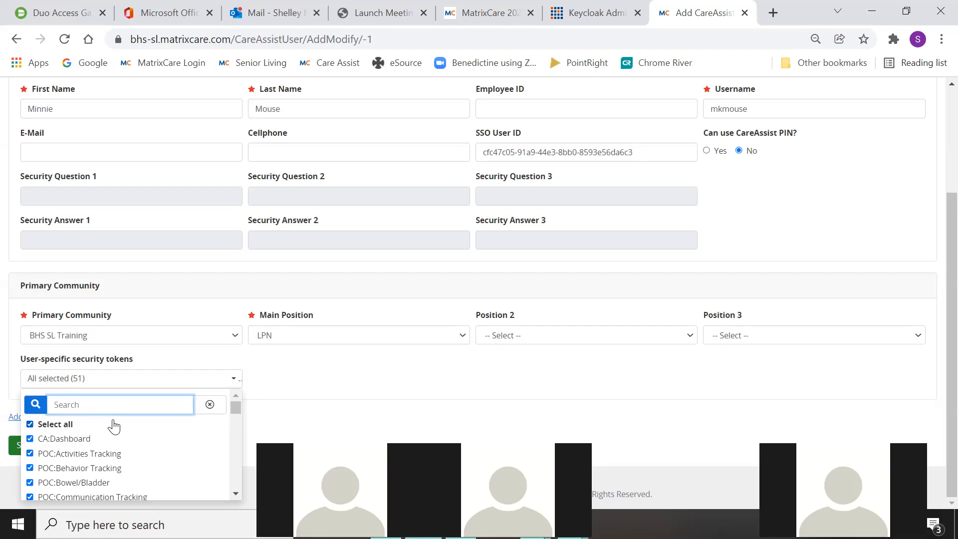
# - Remove the PT/INR, narcotic, amend and inventory eMAR tokens, leaving 45, and save the user
pyautogui.scroll(-2, 93, 453)
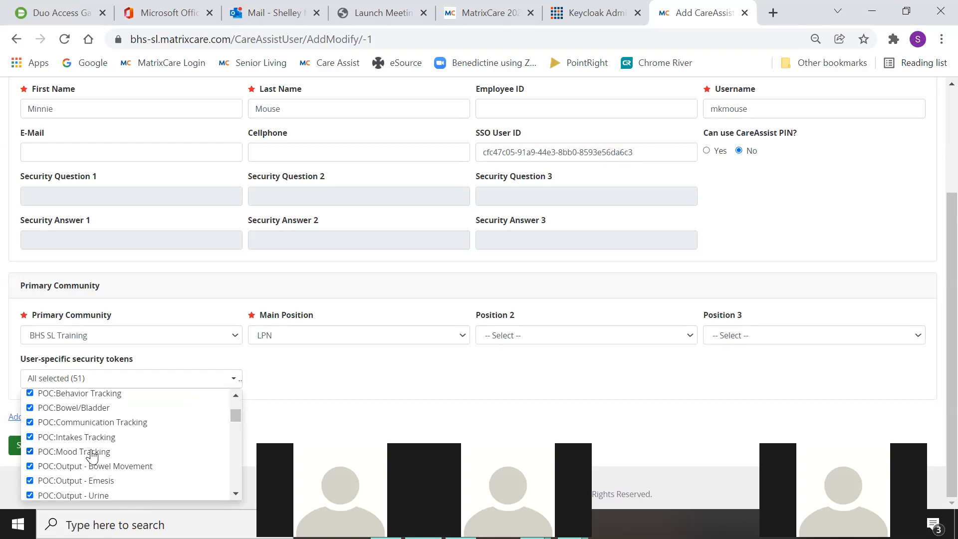
pyautogui.scroll(-2, 92, 455)
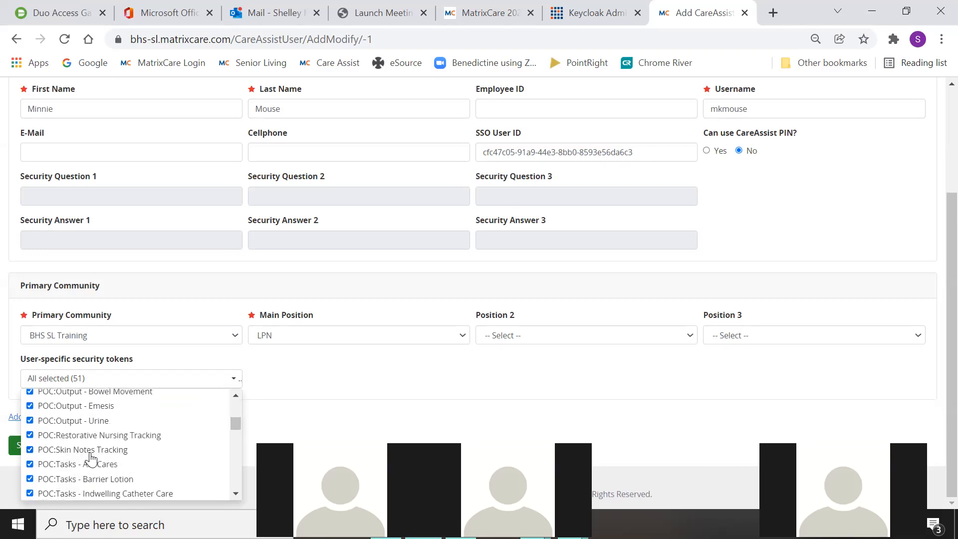
pyautogui.scroll(-2, 91, 458)
pyautogui.scroll(-2, 90, 459)
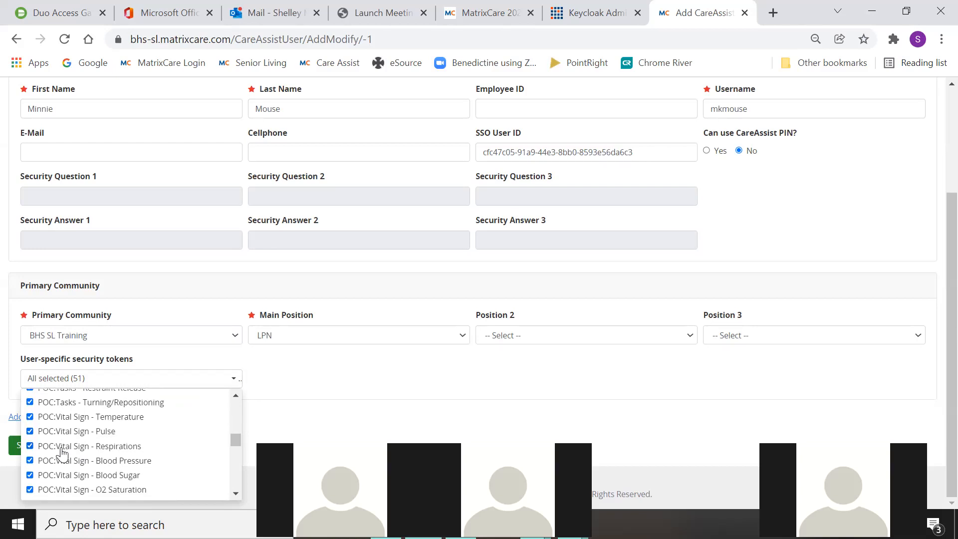
pyautogui.scroll(-2, 63, 454)
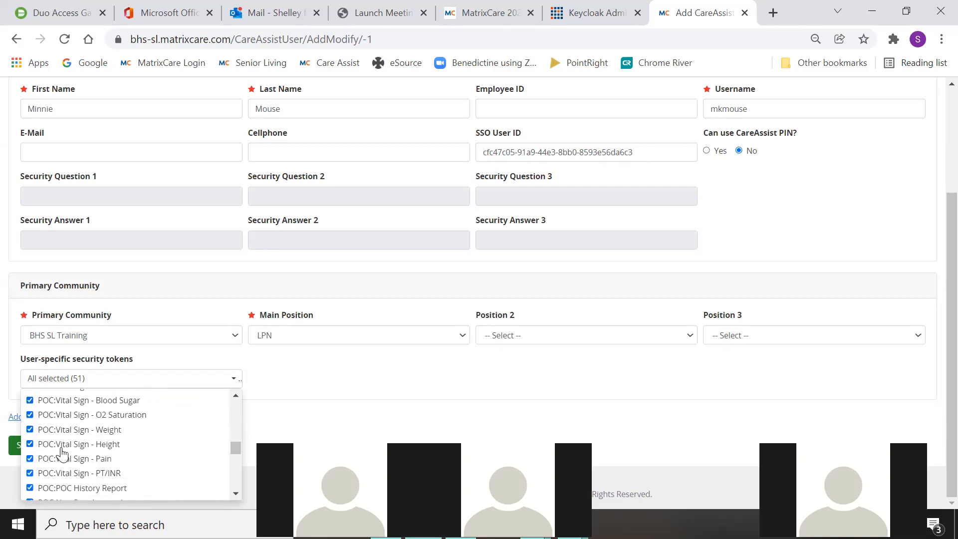
pyautogui.click(34, 474)
pyautogui.scroll(-2, 68, 479)
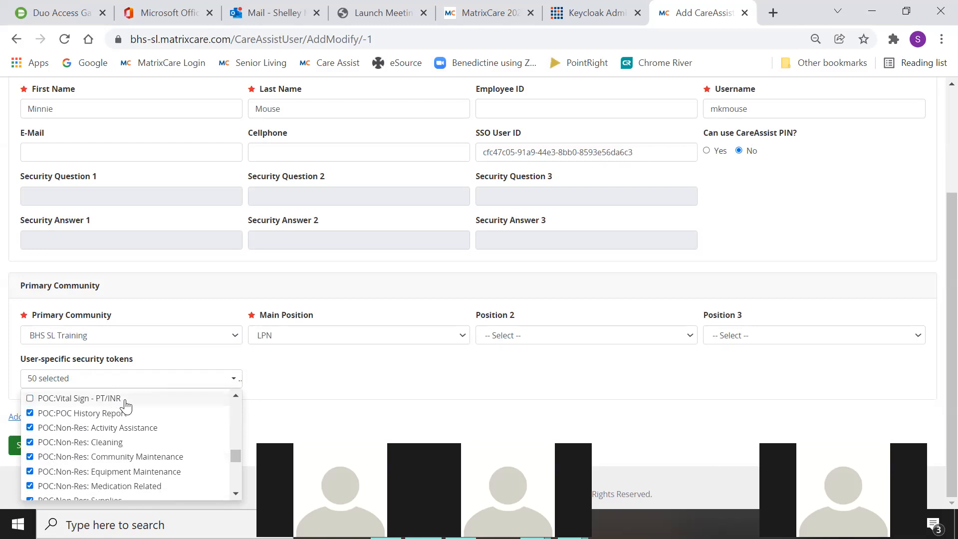
pyautogui.scroll(-8, 125, 405)
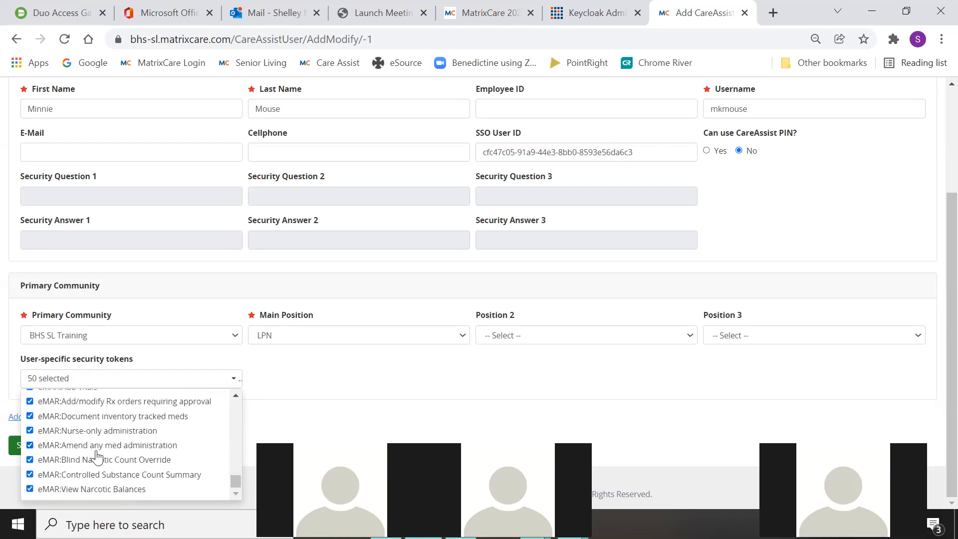
pyautogui.click(30, 488)
pyautogui.click(30, 474)
pyautogui.click(30, 459)
pyautogui.click(31, 445)
pyautogui.click(30, 416)
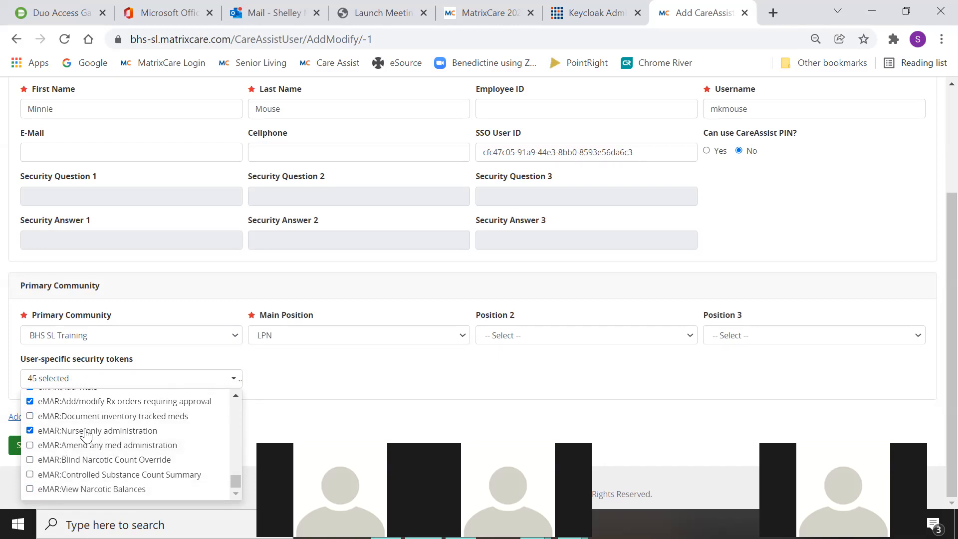
pyautogui.scroll(3, 176, 455)
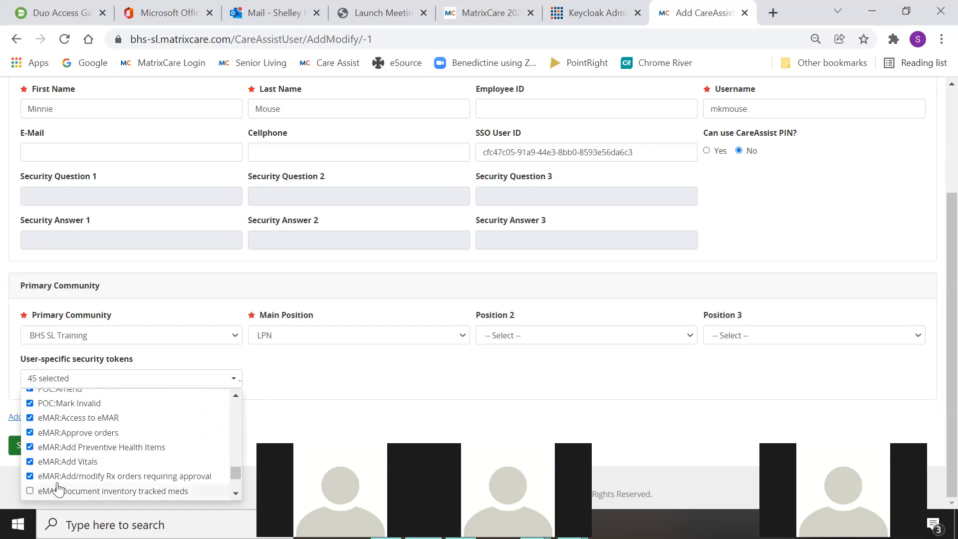
pyautogui.click(315, 374)
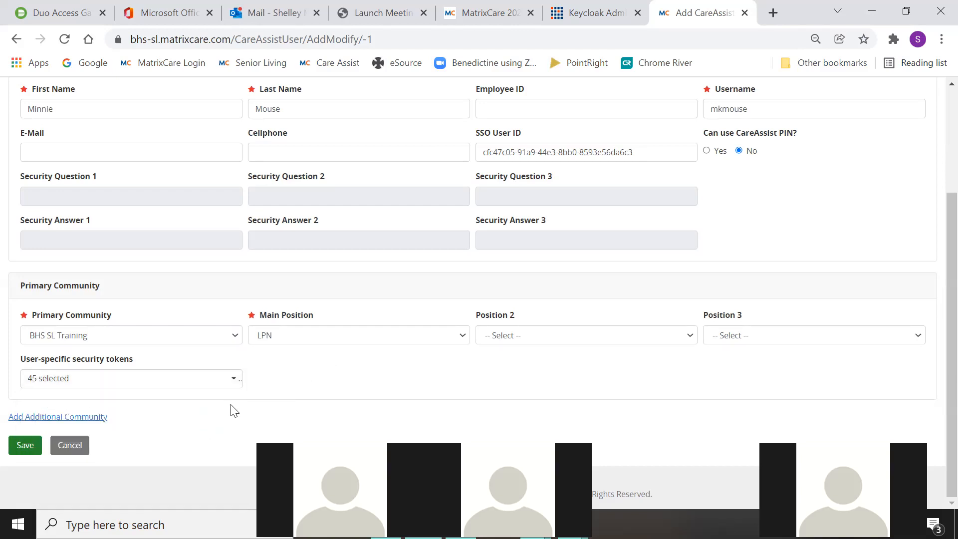
pyautogui.click(25, 444)
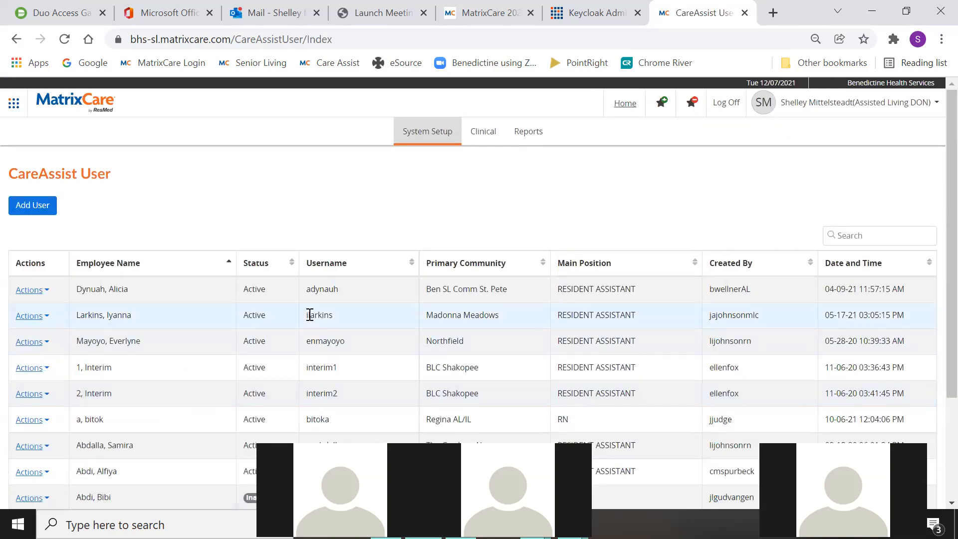
# - Search the CareAssist list for the new LPN user and choose Modify from that row's Actions
pyautogui.click(855, 236)
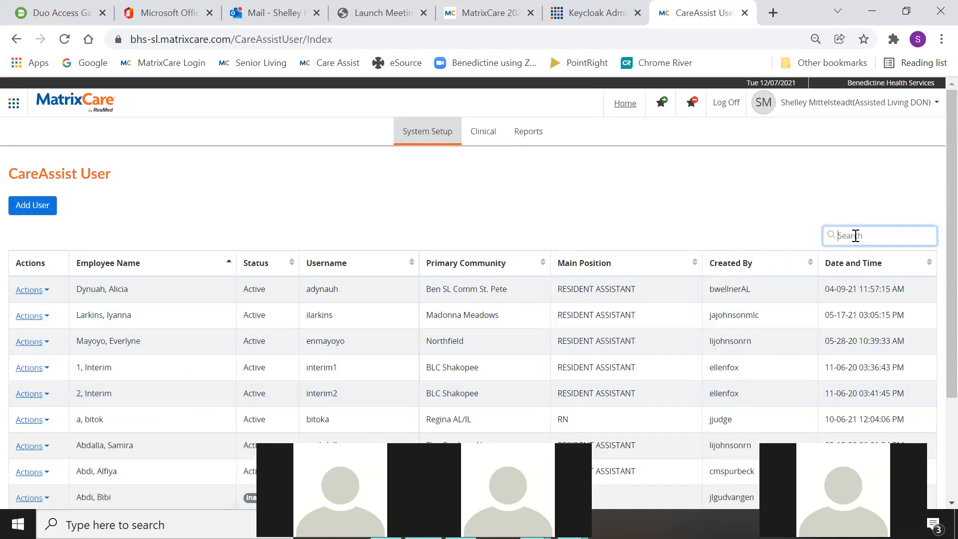
pyautogui.write('minn')
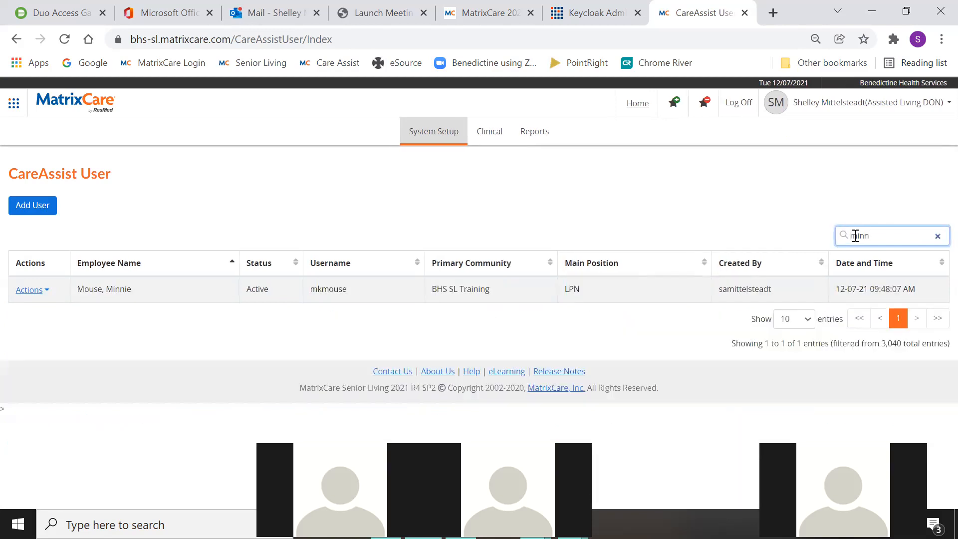
pyautogui.click(32, 290)
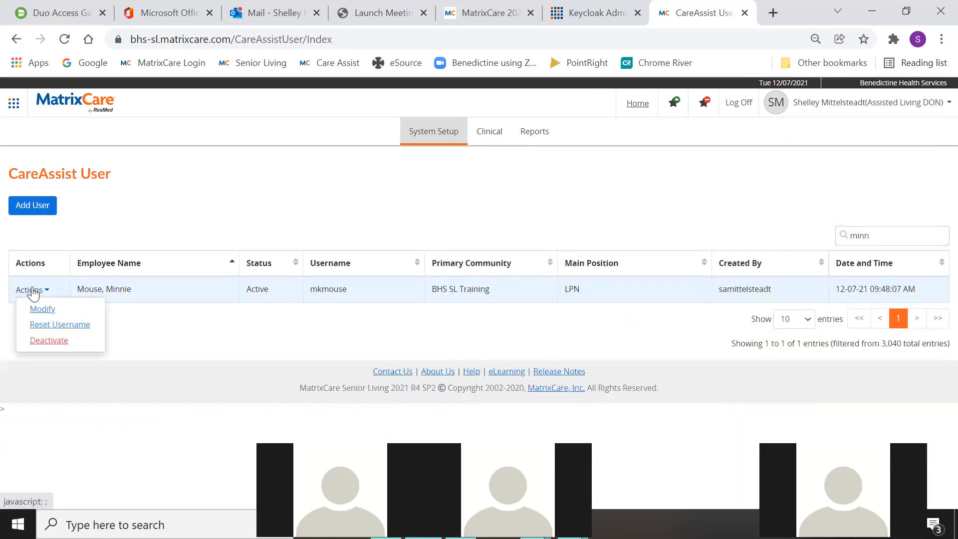
pyautogui.click(42, 309)
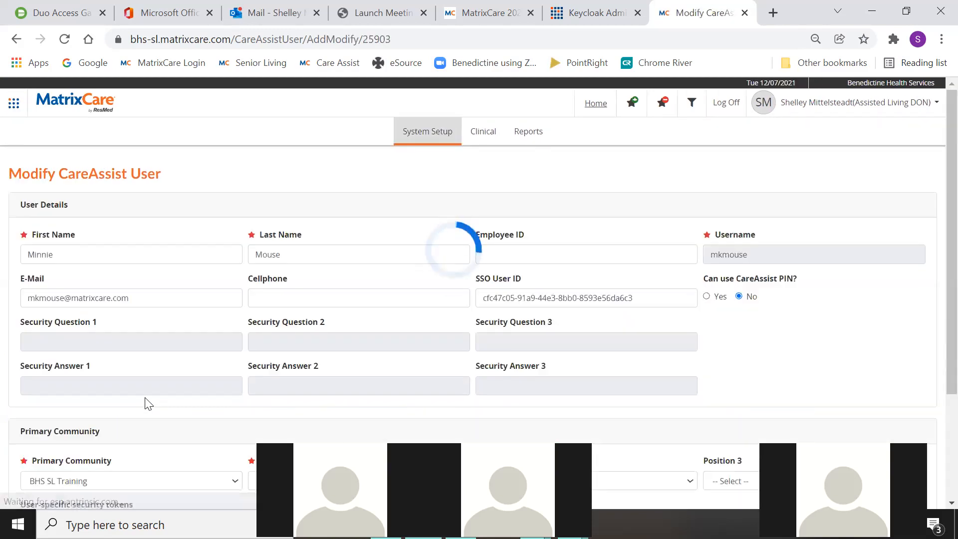
pyautogui.scroll(-3, 149, 394)
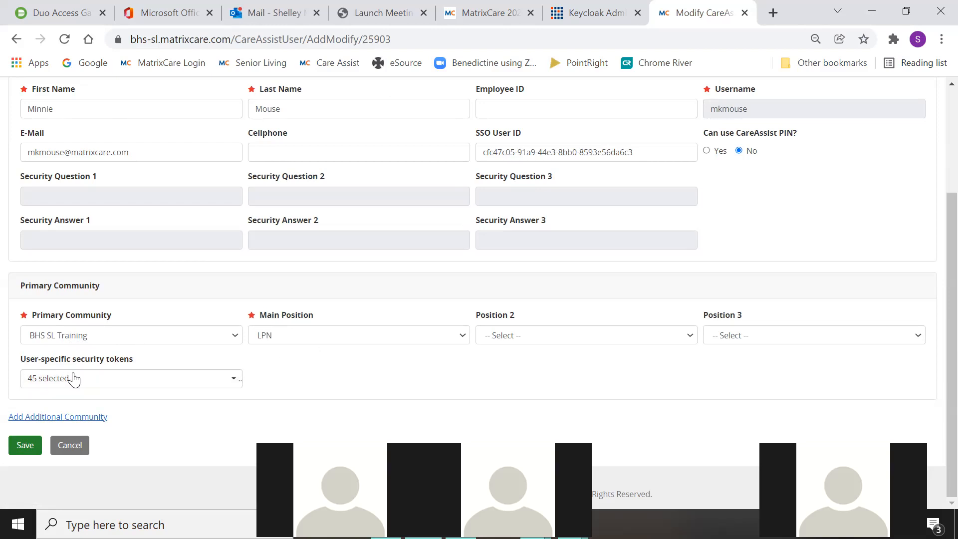
pyautogui.scroll(3, 193, 381)
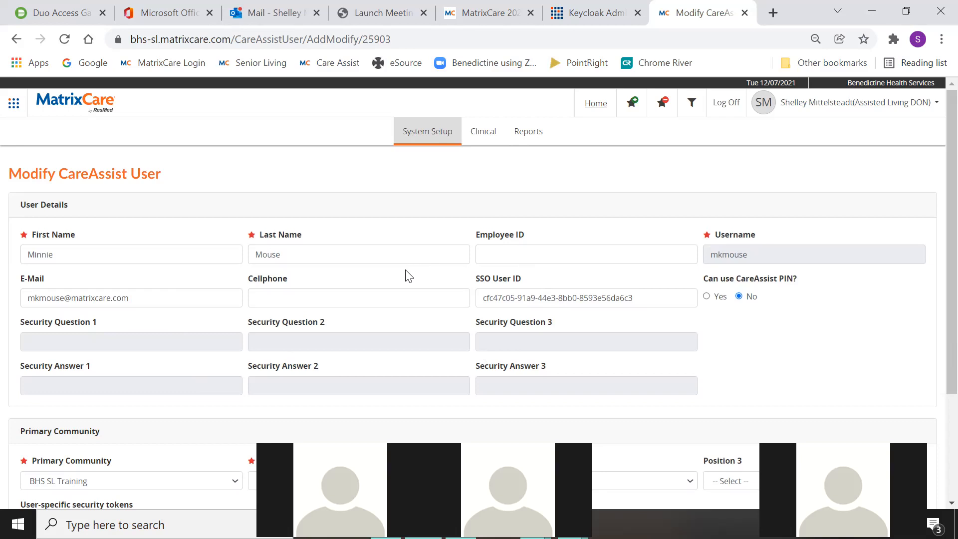
# - In System Setup > User Names, search for 'minn' and open the nurse's record for editing
pyautogui.click(433, 135)
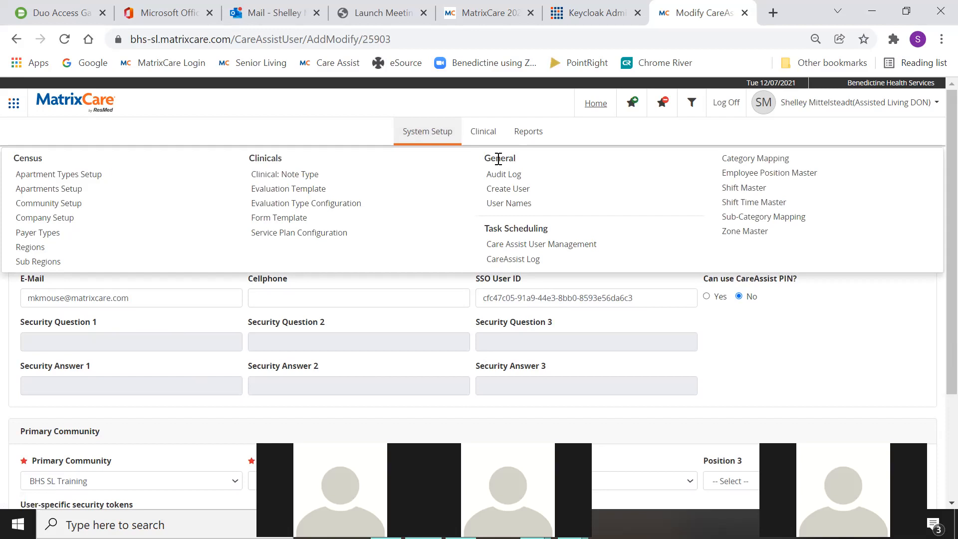
pyautogui.click(510, 204)
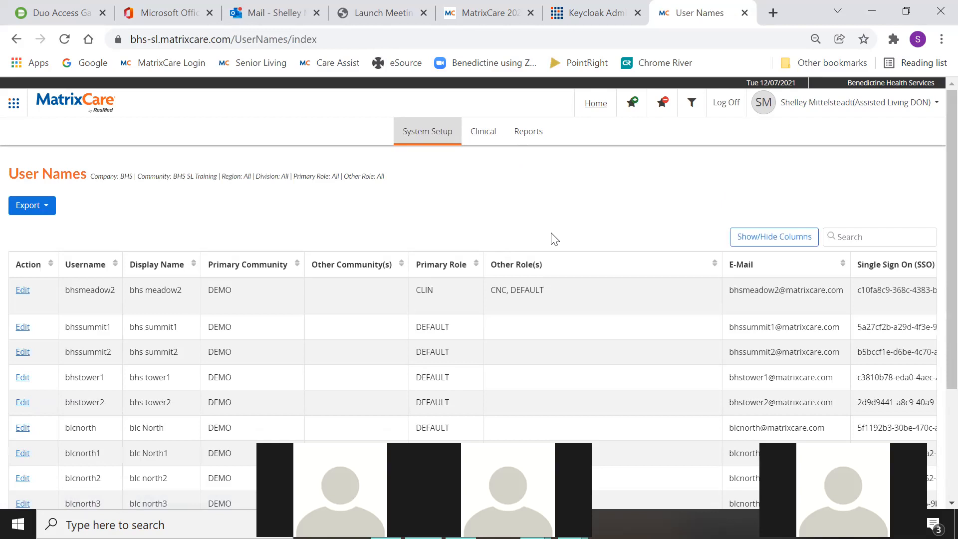
pyautogui.click(832, 232)
pyautogui.write('minn')
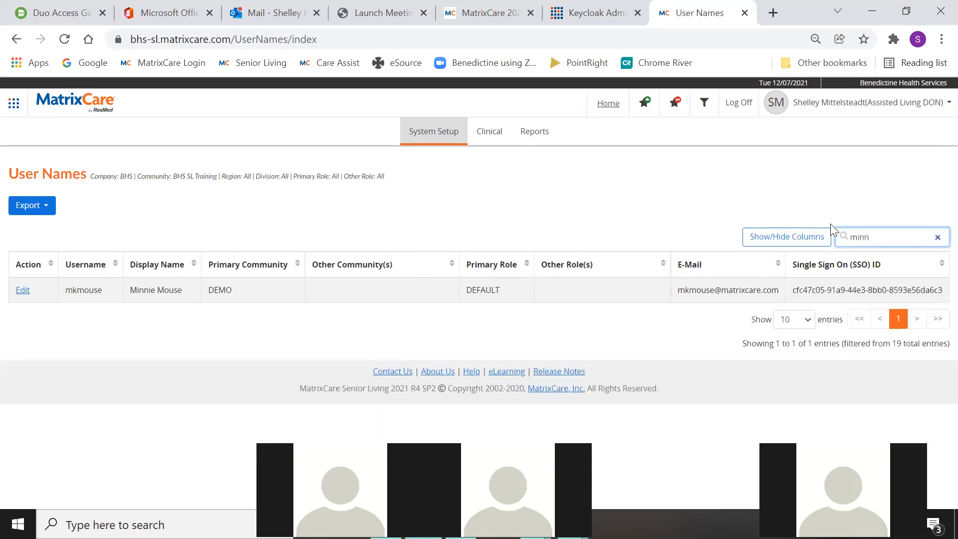
pyautogui.click(24, 292)
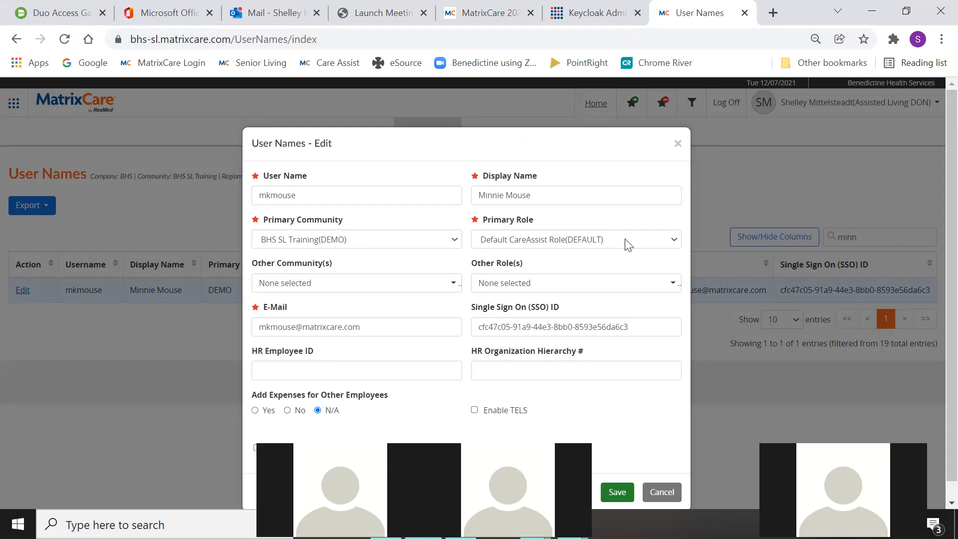
# - Set the primary role to Control - Clinical Notes (CNC) and add community BHS SL Training(DEMO)
pyautogui.click(674, 241)
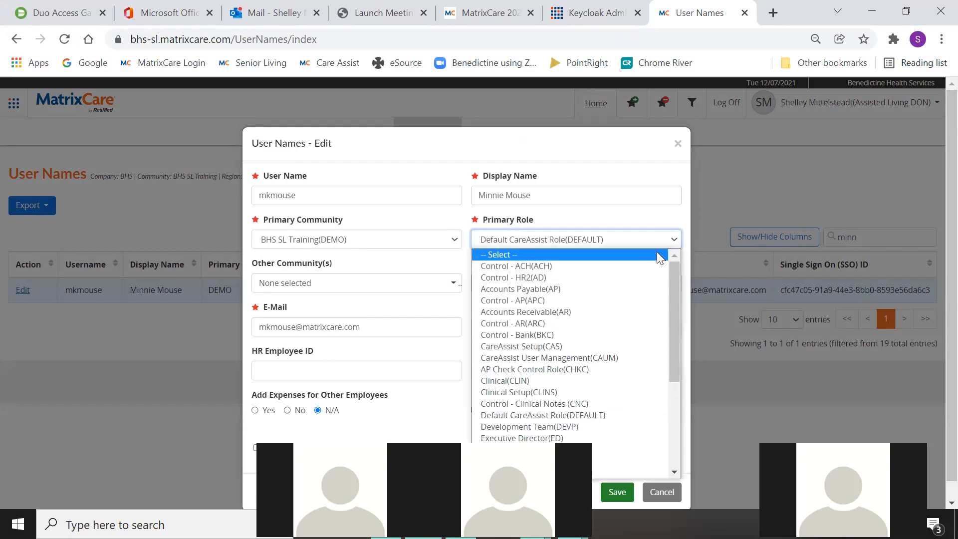
pyautogui.click(543, 404)
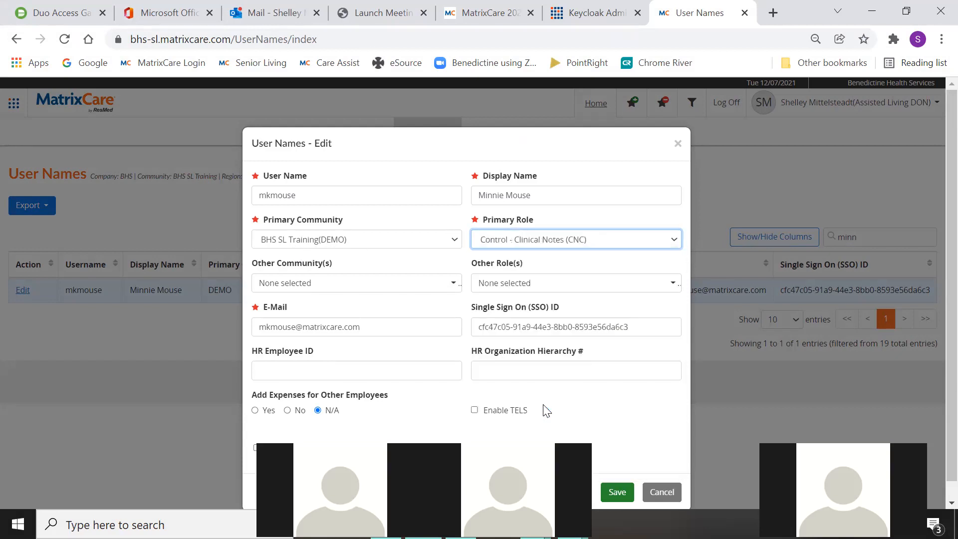
pyautogui.click(299, 284)
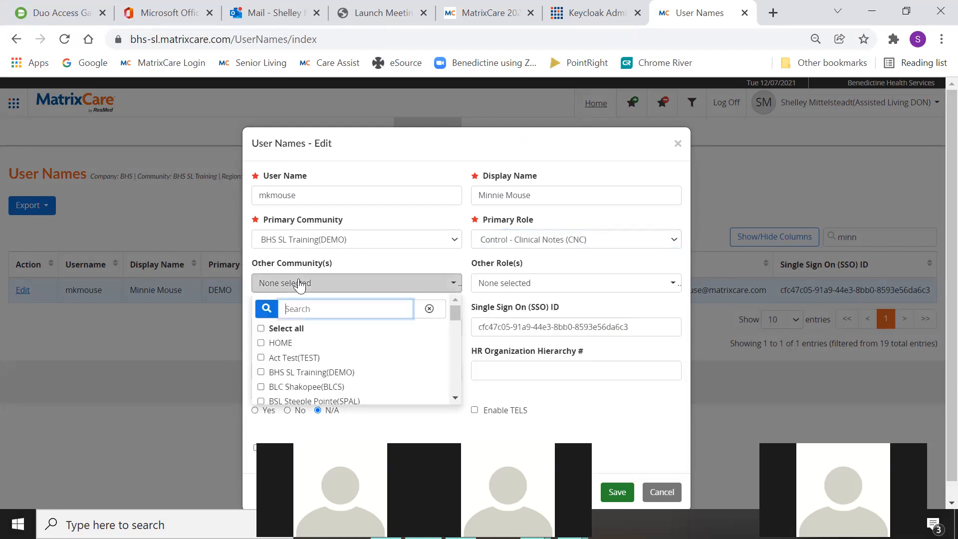
pyautogui.click(260, 372)
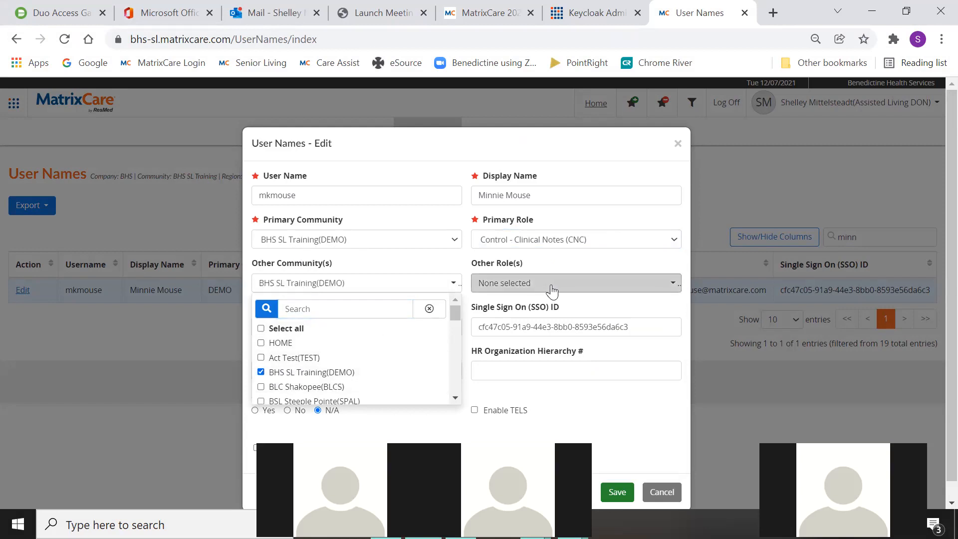
# - Add the Clinical (CLIN) and Default CareAssist other roles, then save the user record
pyautogui.click(551, 283)
pyautogui.scroll(-4, 559, 368)
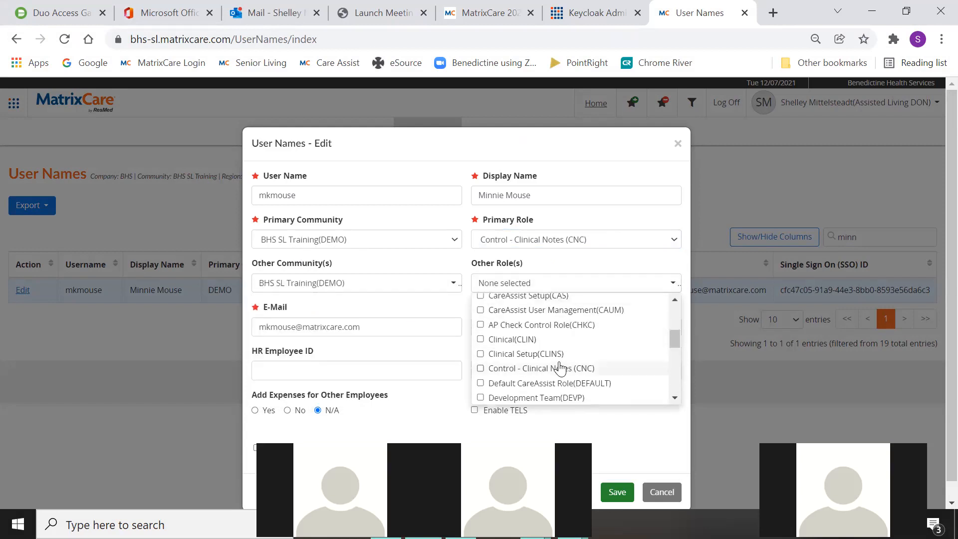
pyautogui.click(481, 339)
pyautogui.click(481, 384)
pyautogui.scroll(-10, 594, 376)
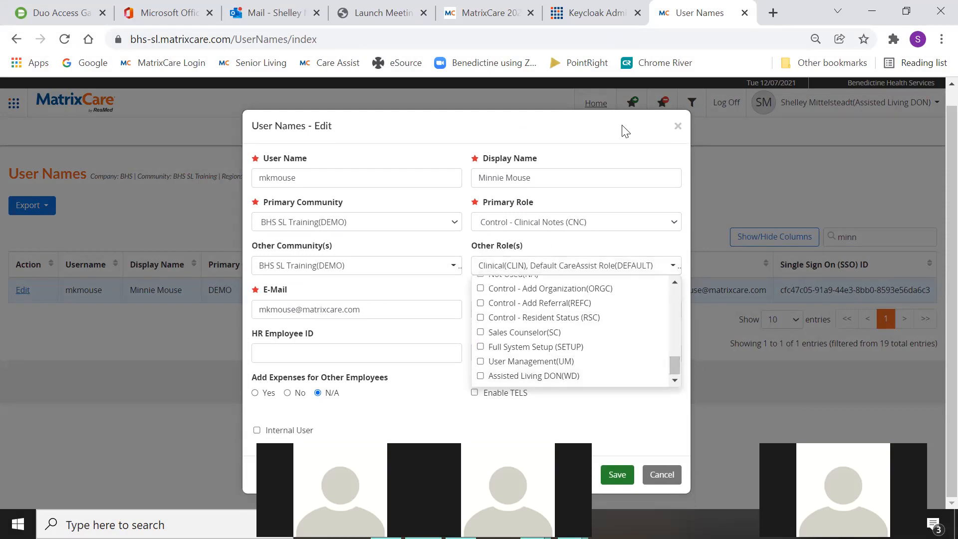
pyautogui.click(590, 262)
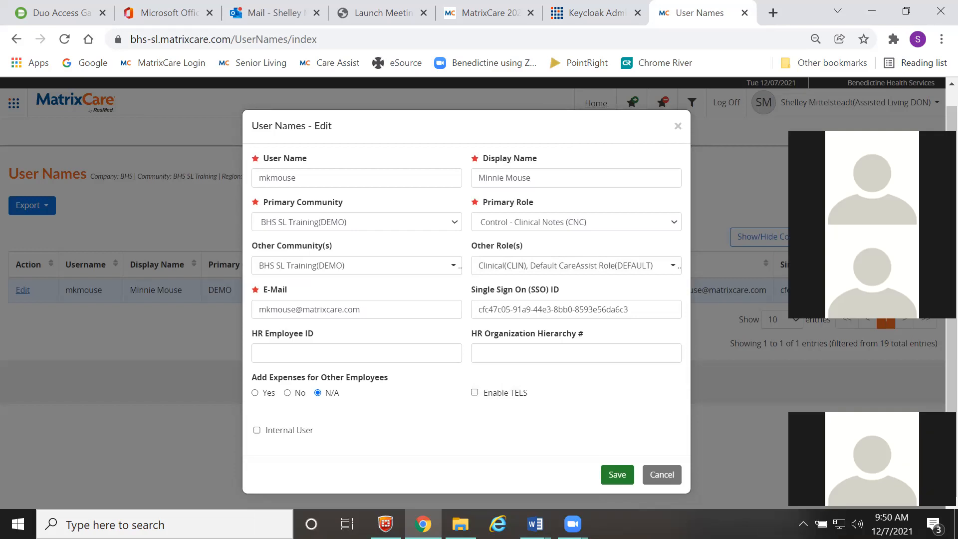
pyautogui.click(617, 476)
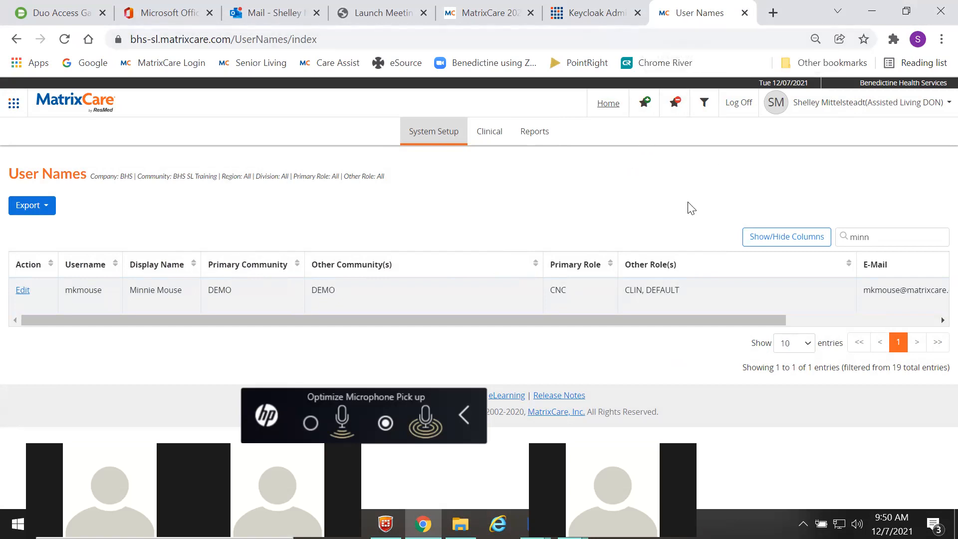
# - Close the User Names and Keycloak tabs and log off the administrator session
pyautogui.click(744, 12)
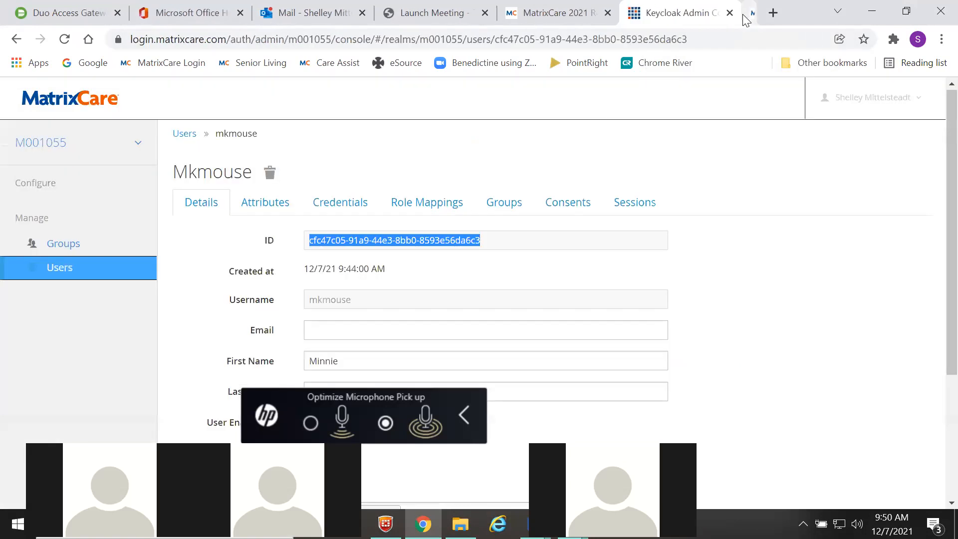
pyautogui.click(744, 12)
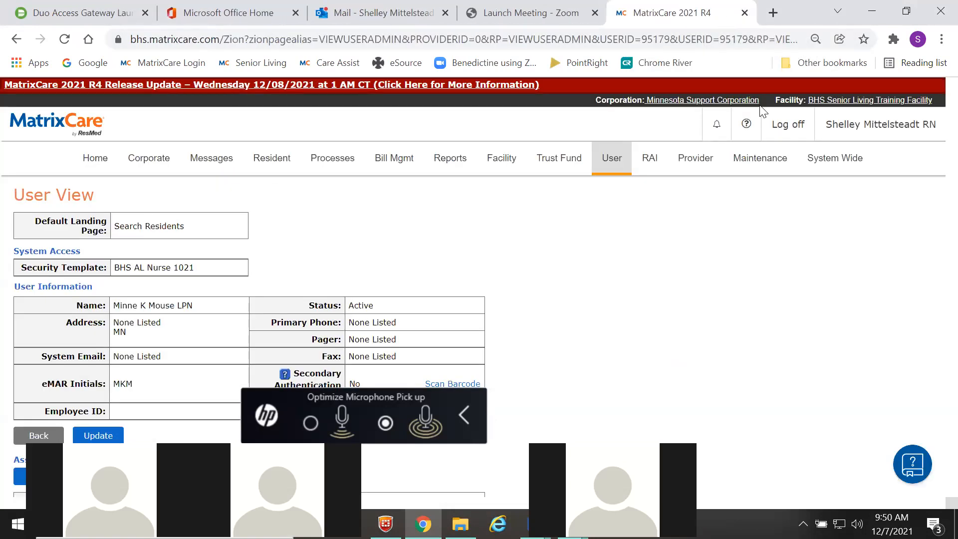
pyautogui.click(769, 124)
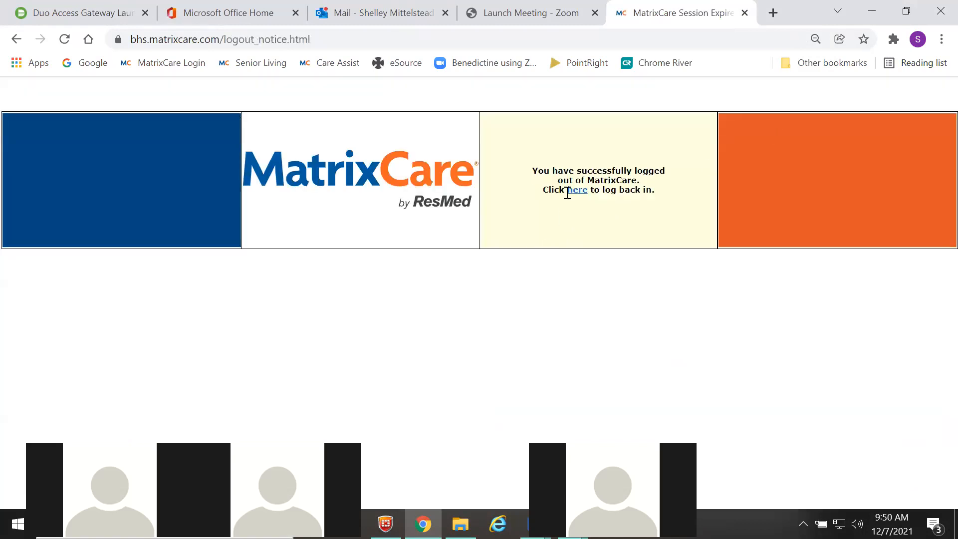
pyautogui.click(574, 193)
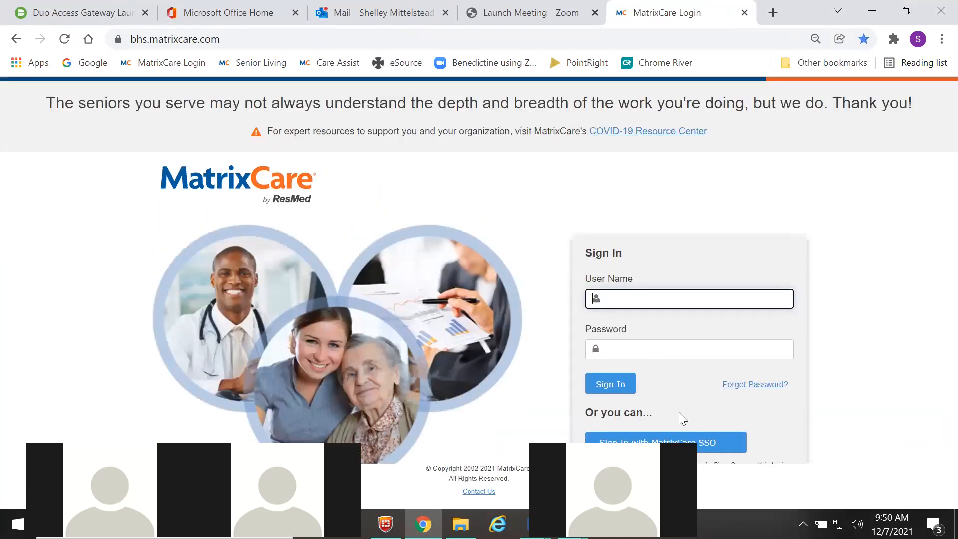
# - Reload the sign-in page, log off the remaining MatrixCare session, and return to sign-in
pyautogui.click(711, 448)
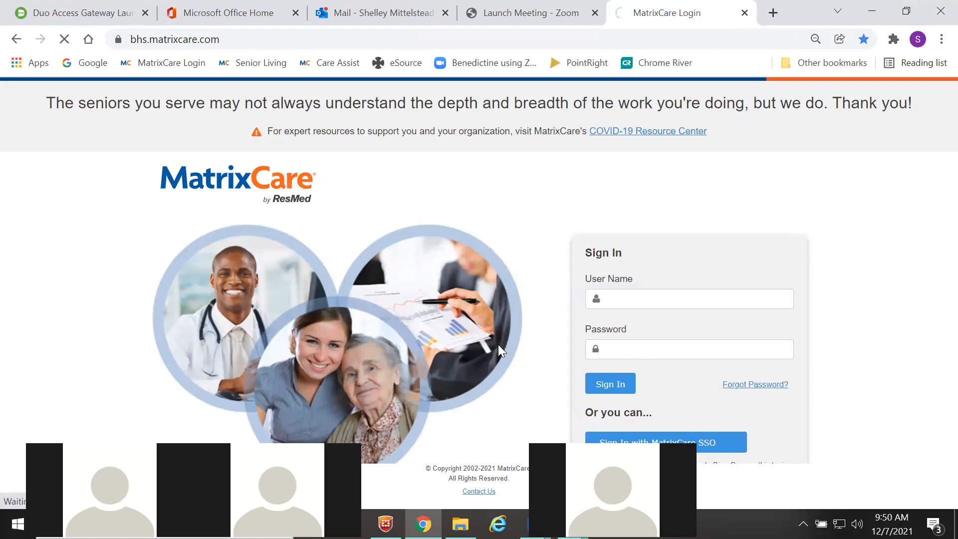
pyautogui.click(788, 123)
pyautogui.click(439, 179)
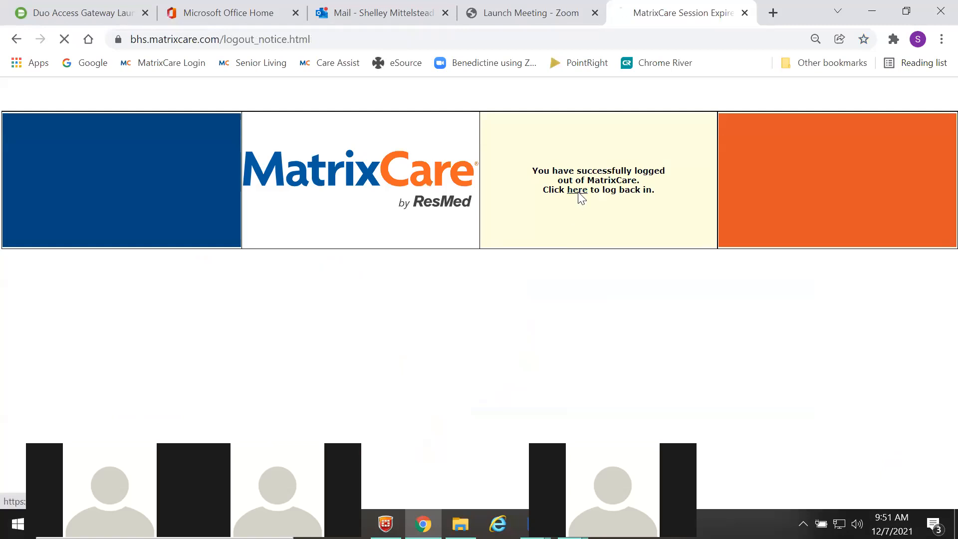
pyautogui.click(579, 194)
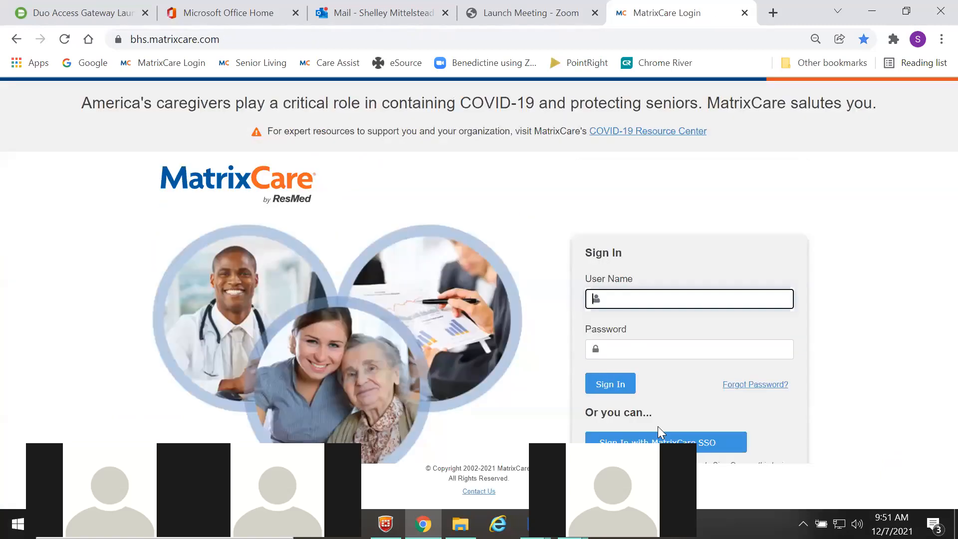
# - Sign in with MatrixCare SSO using the nurse's username and initial password
pyautogui.click(716, 439)
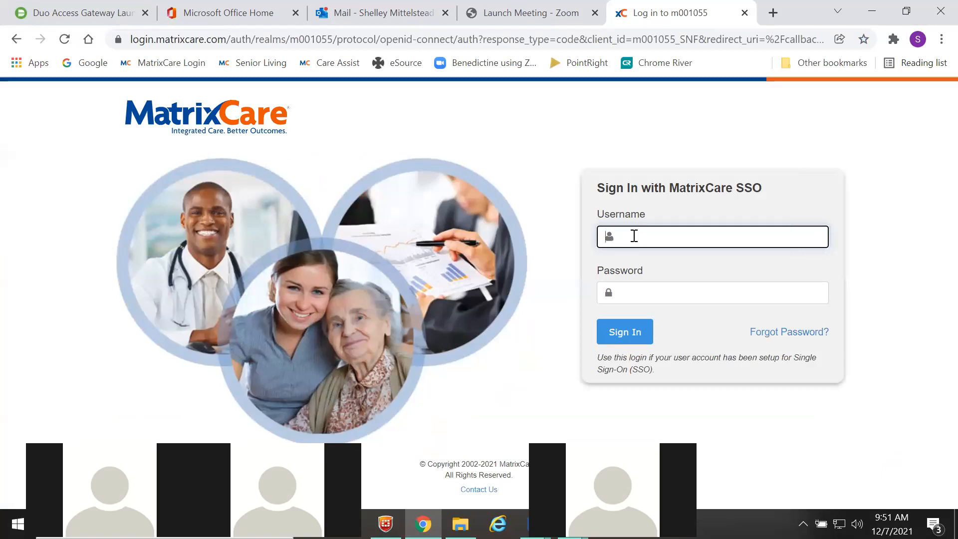
pyautogui.write('mkmou')
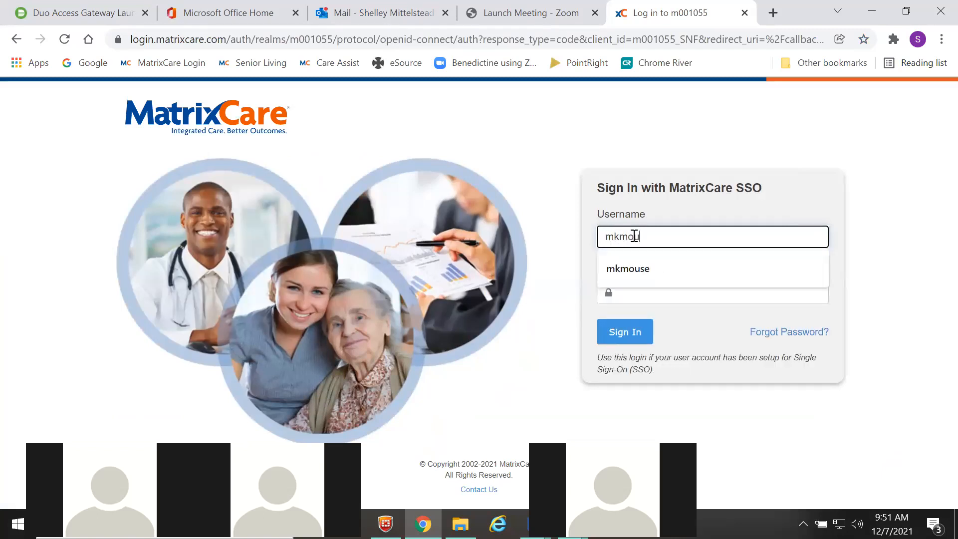
pyautogui.write('se')
pyautogui.press('Tab')
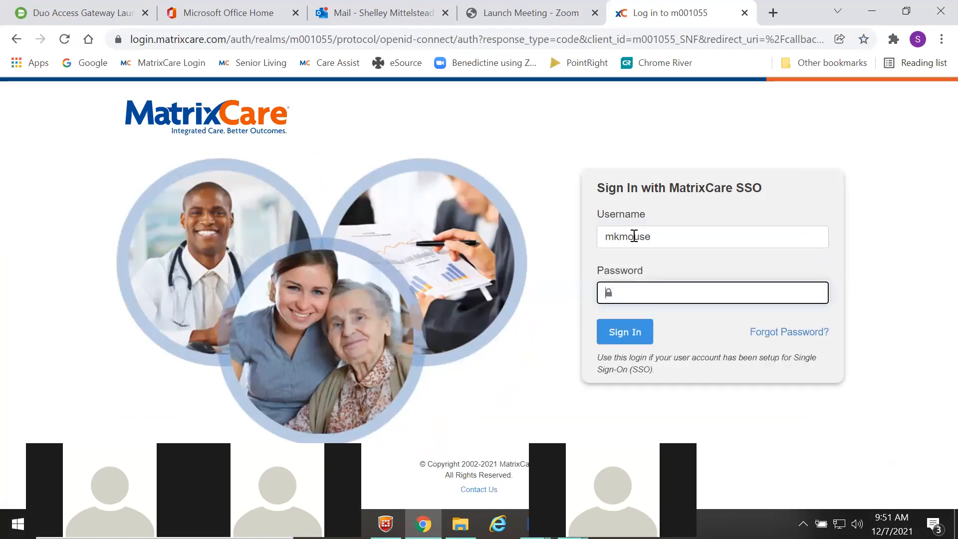
pyautogui.write('**********')
pyautogui.click(628, 340)
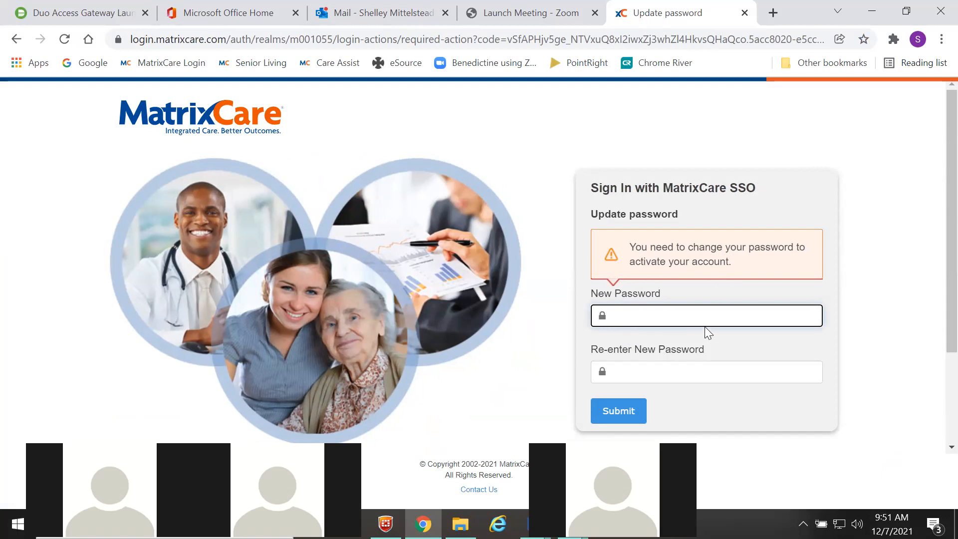
# - Set a new password, retrying with a different one after the recent-passwords rejection
pyautogui.write('********')
pyautogui.press('Tab')
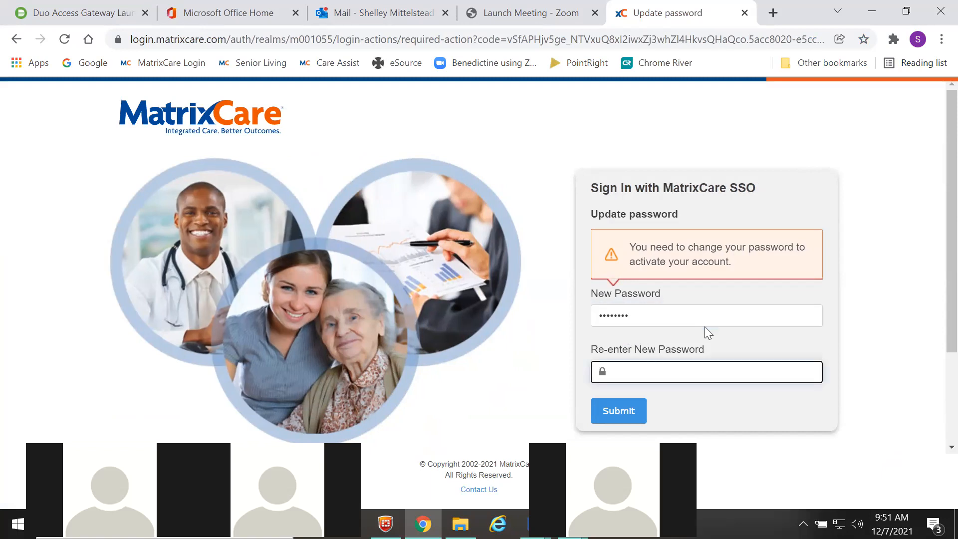
pyautogui.write('********')
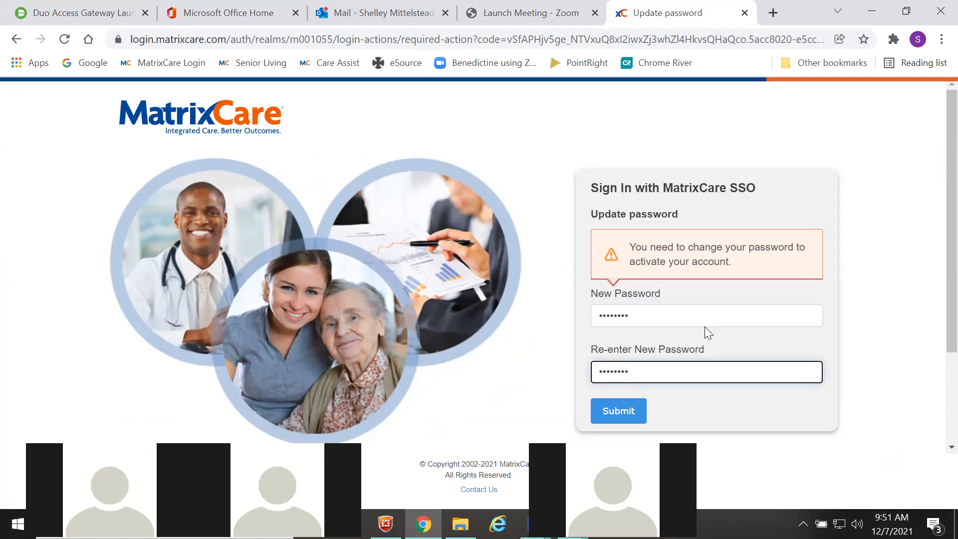
pyautogui.click(633, 408)
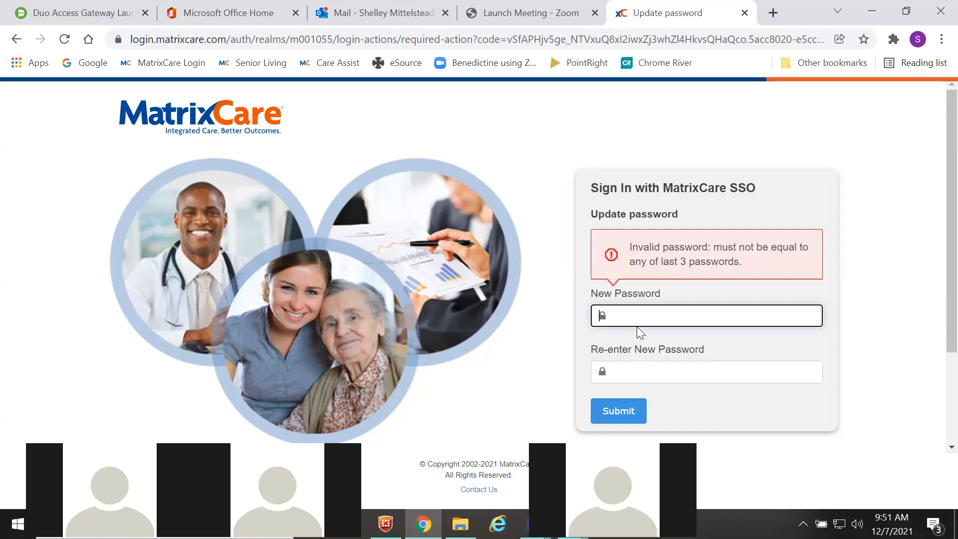
pyautogui.write('***')
pyautogui.press('Tab')
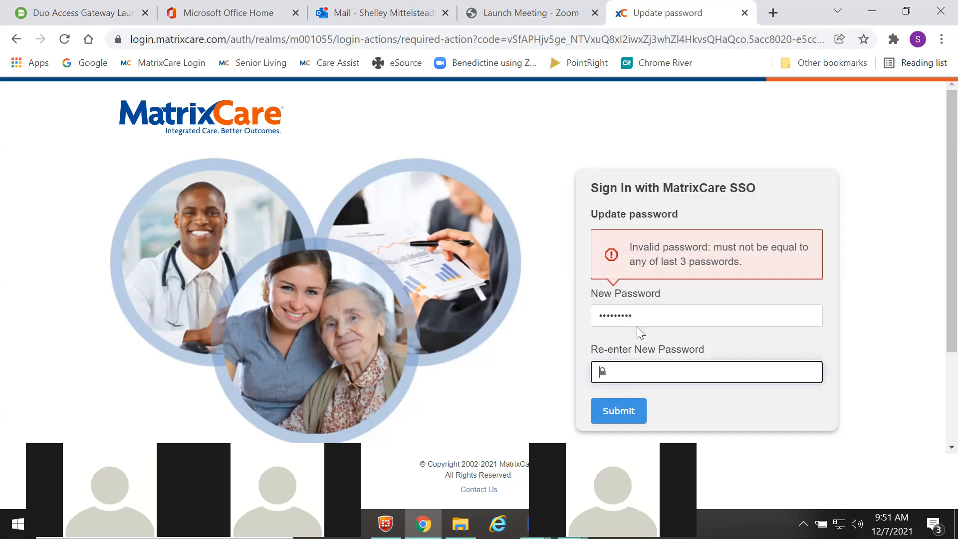
pyautogui.write('*********')
pyautogui.click(627, 418)
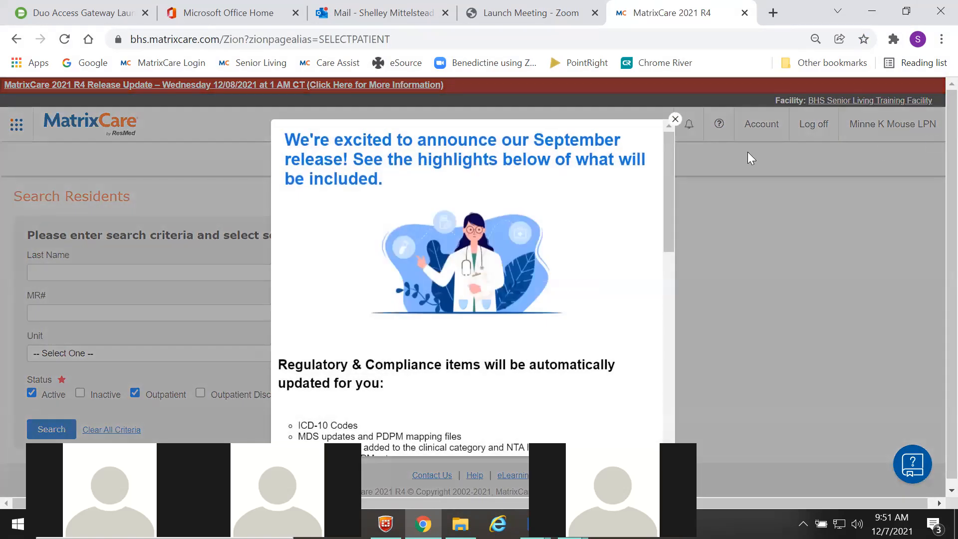
# - Dismiss the September release popup, check the app launcher, and open a new browser tab
pyautogui.click(675, 119)
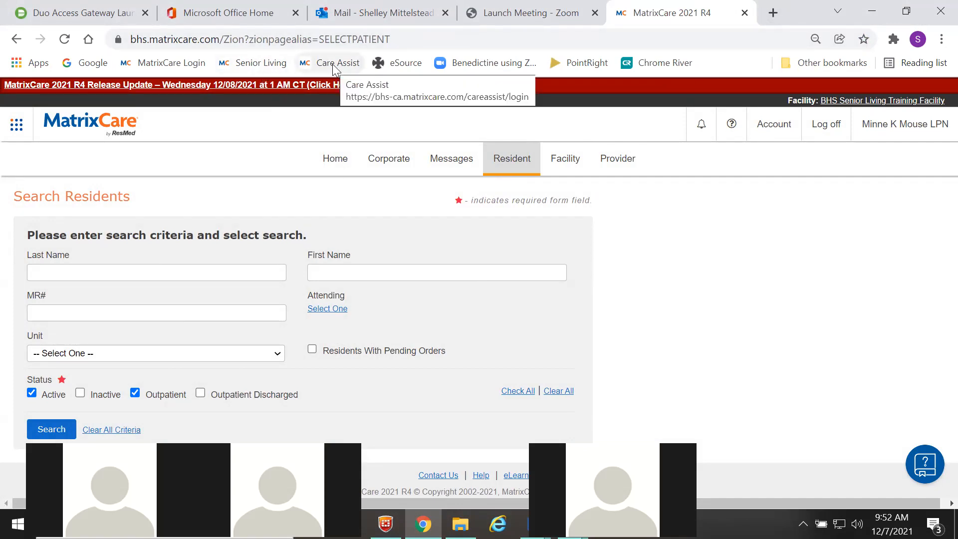
pyautogui.click(18, 127)
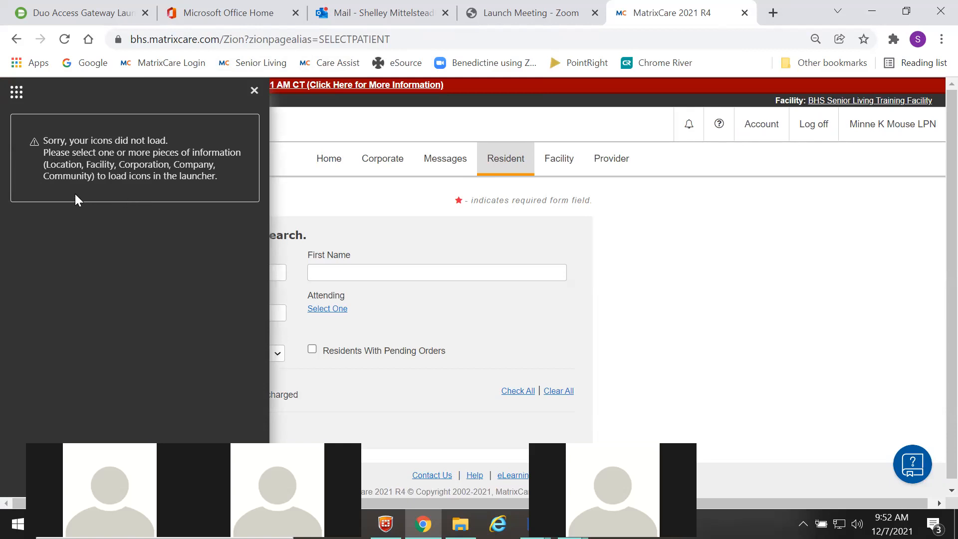
pyautogui.click(254, 93)
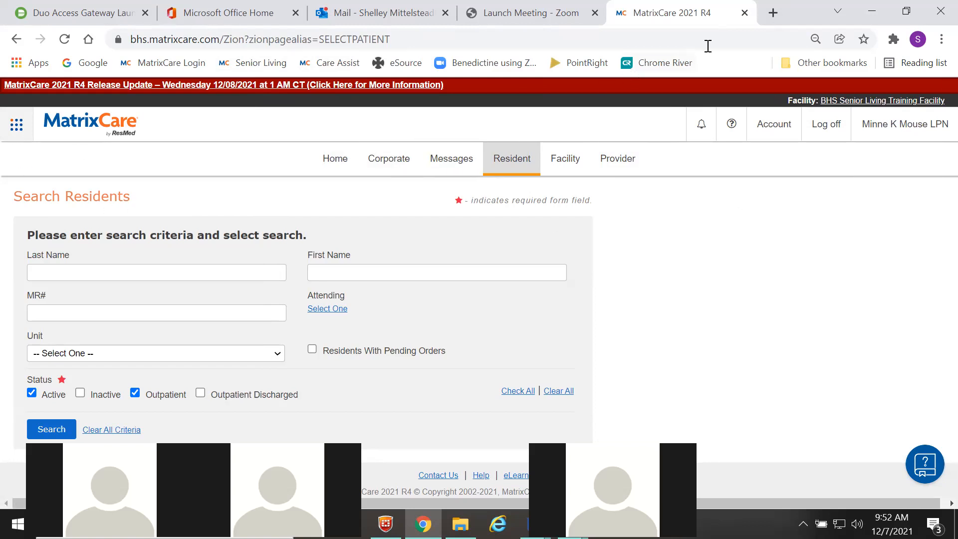
pyautogui.click(773, 13)
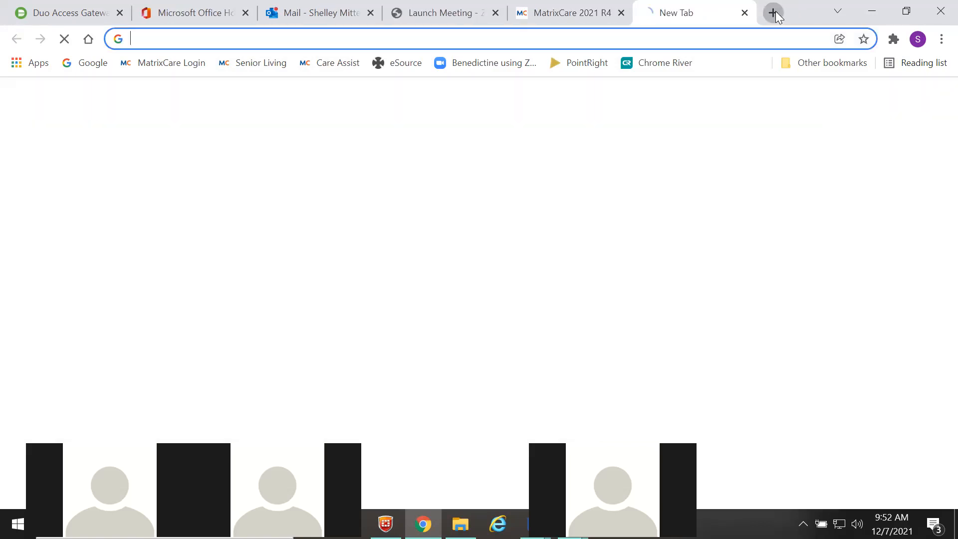
# - Sign into Senior Living via MatrixCare SSO and compare its Evaluations tab with the SNF search
pyautogui.click(247, 69)
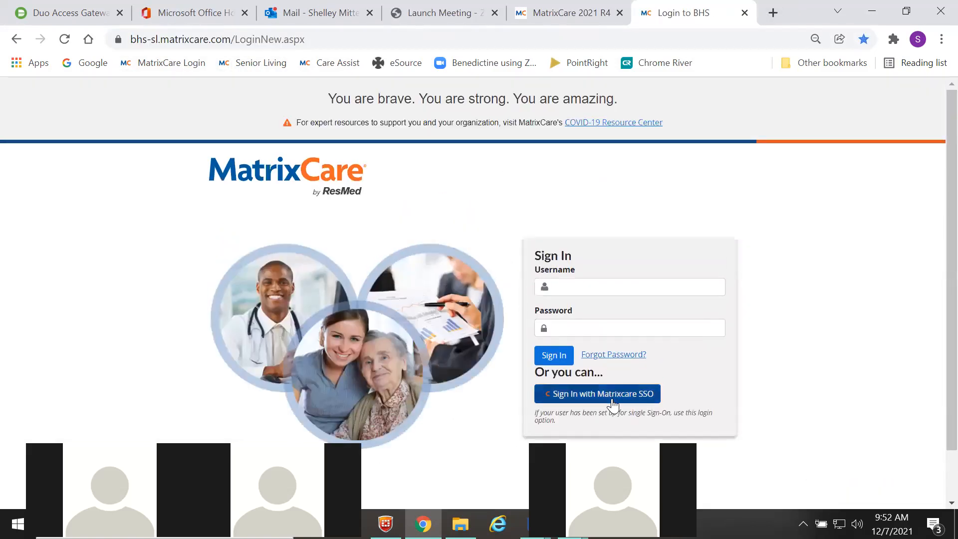
pyautogui.click(612, 400)
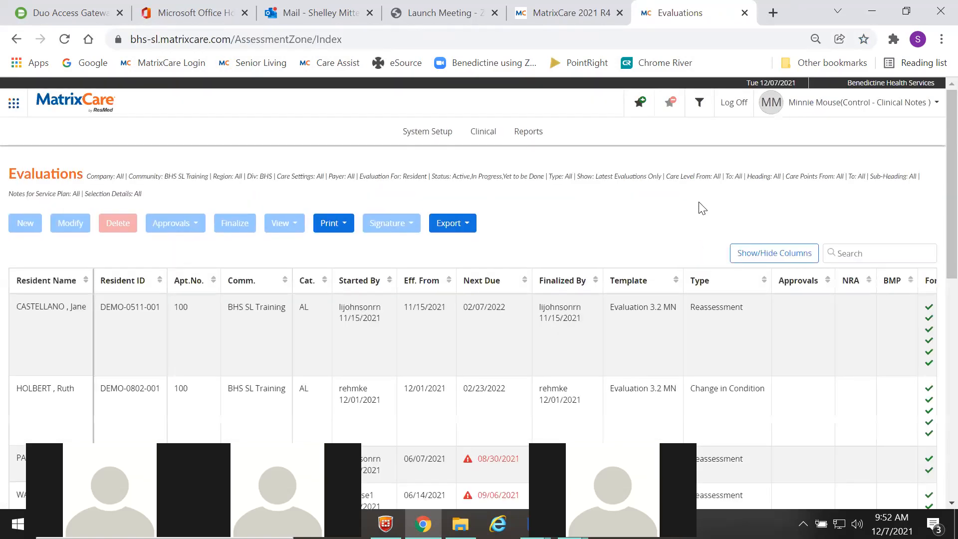
pyautogui.click(551, 13)
pyautogui.click(682, 10)
pyautogui.click(556, 14)
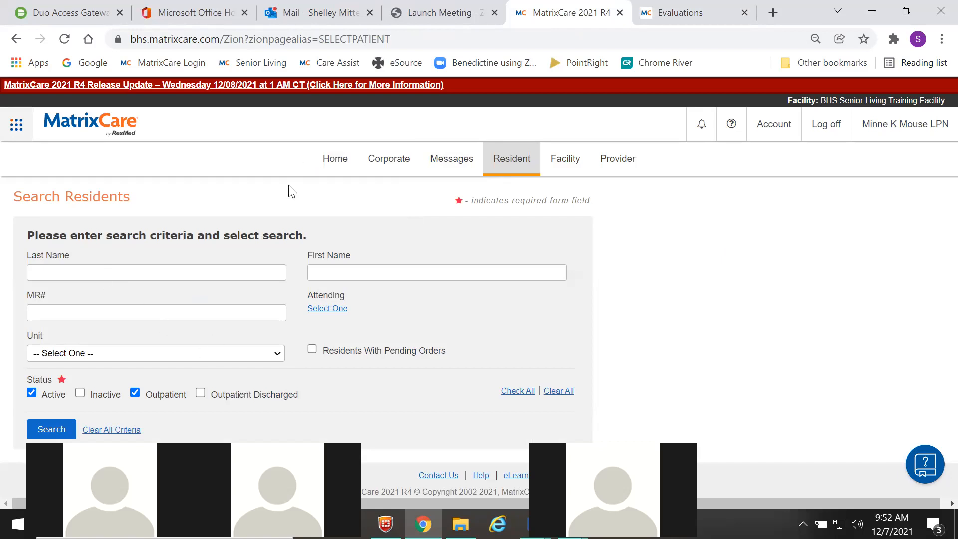
pyautogui.click(667, 20)
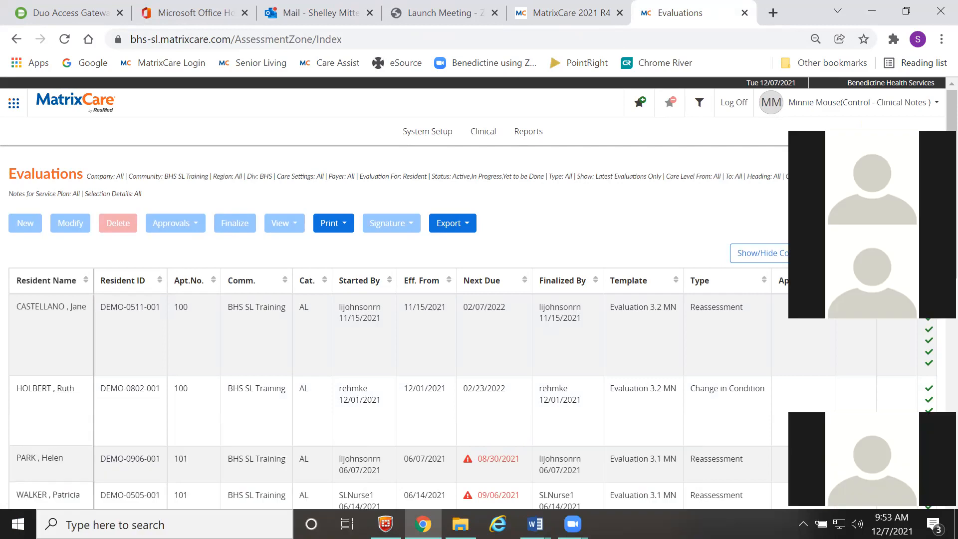
# - Read SSO Login Tips down to page 2's lockout section, then return to the browser
pyautogui.hotkey('alt', 'Tab')
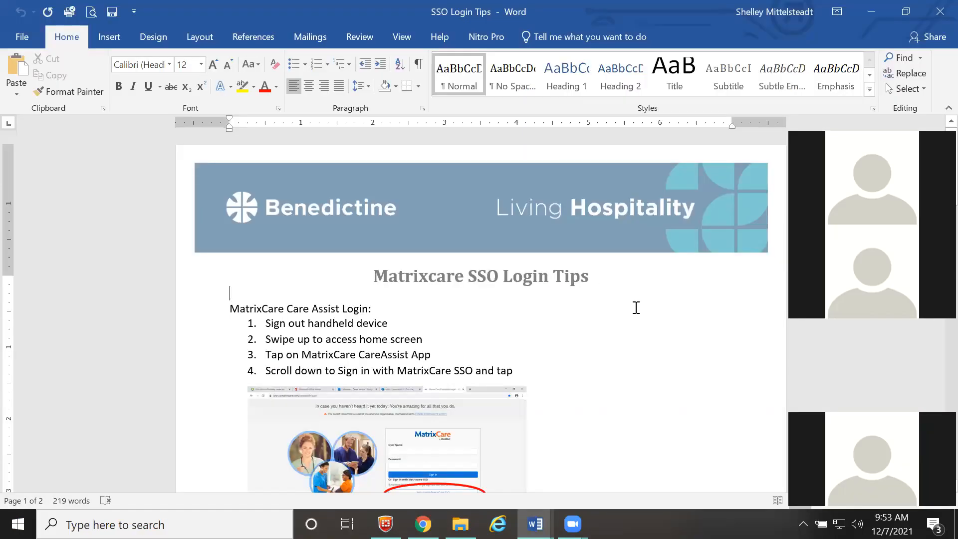
pyautogui.scroll(-1, 636, 307)
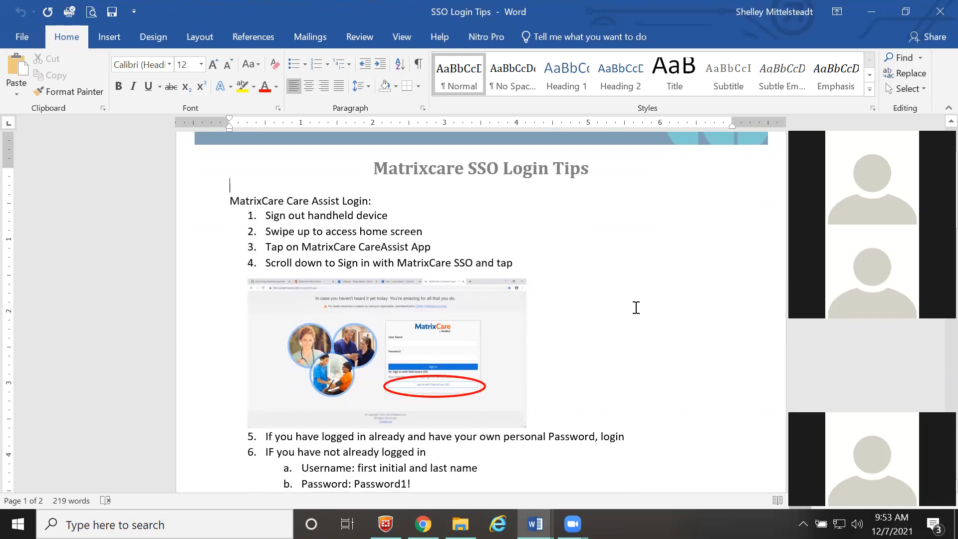
pyautogui.scroll(-2, 635, 308)
pyautogui.scroll(2, 620, 291)
pyautogui.scroll(-1, 609, 296)
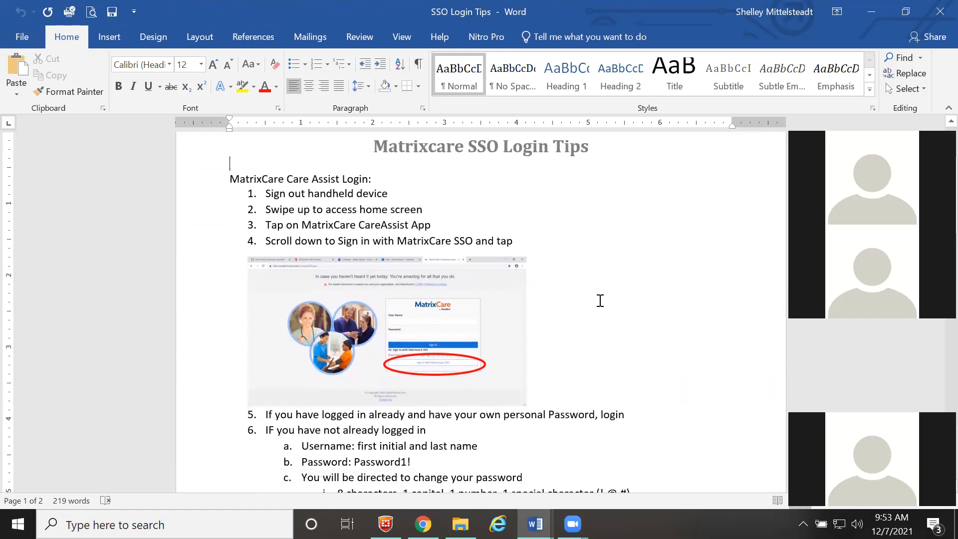
pyautogui.scroll(-8, 600, 301)
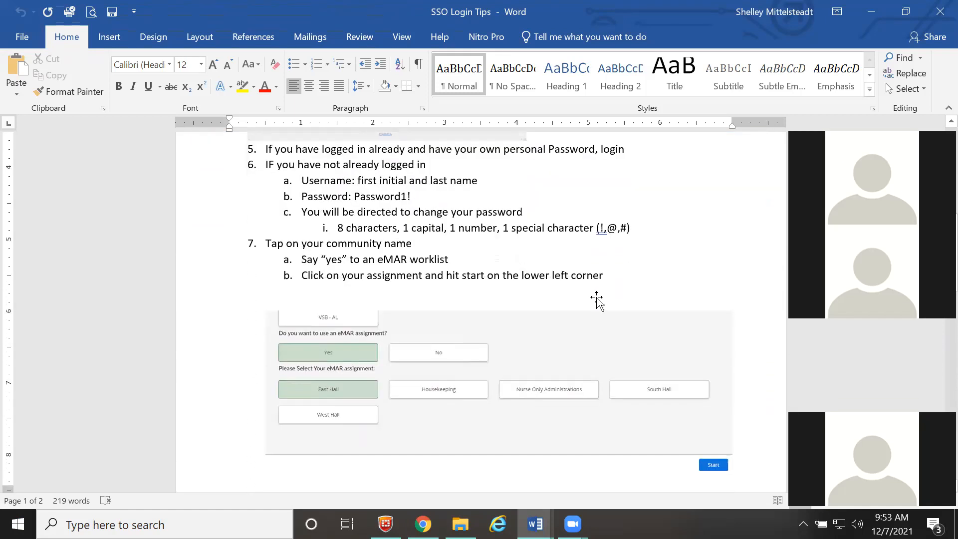
pyautogui.scroll(-10, 597, 298)
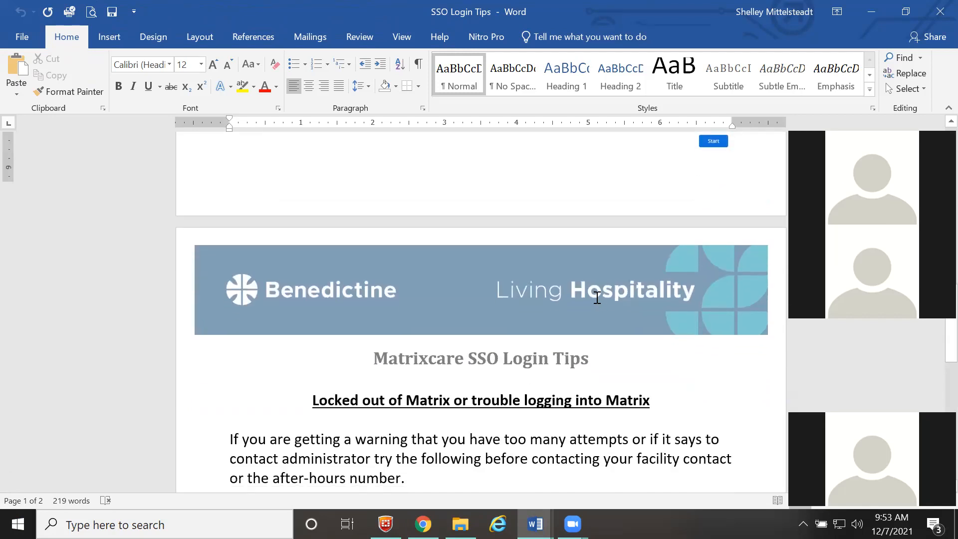
pyautogui.scroll(-5, 597, 298)
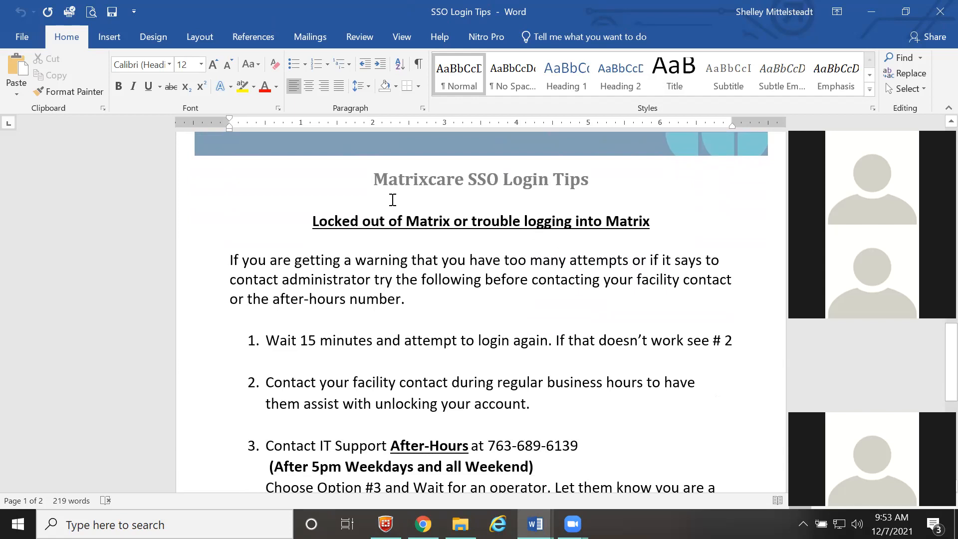
pyautogui.click(382, 194)
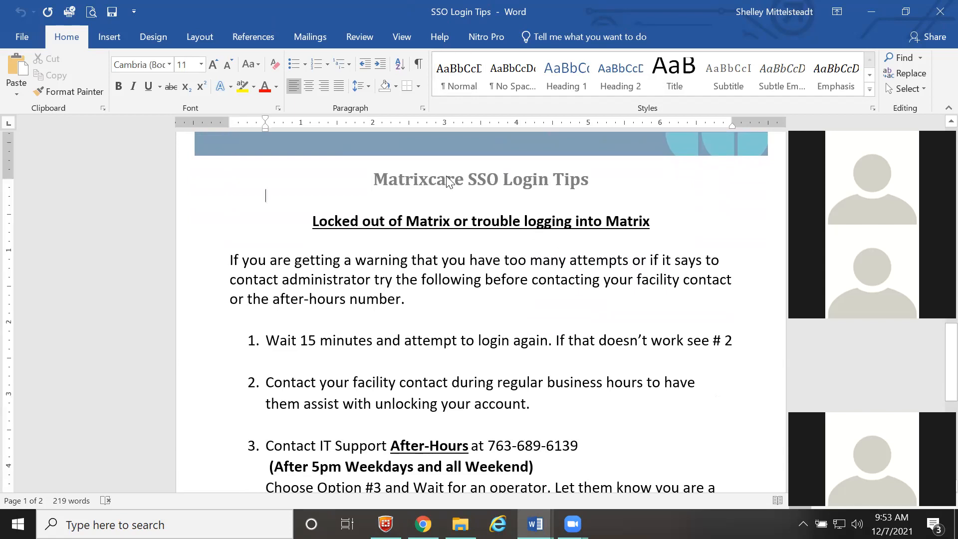
pyautogui.scroll(-1, 454, 282)
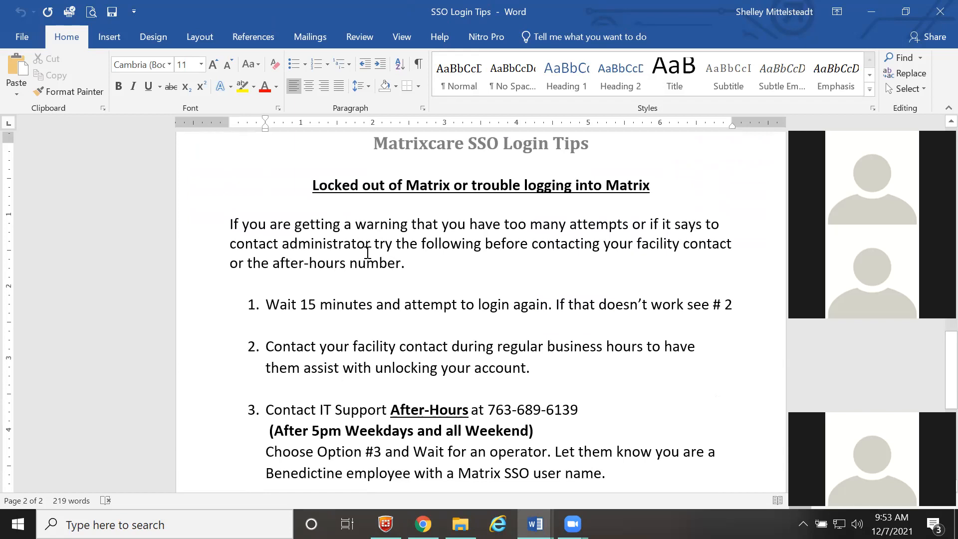
pyautogui.scroll(-1, 587, 258)
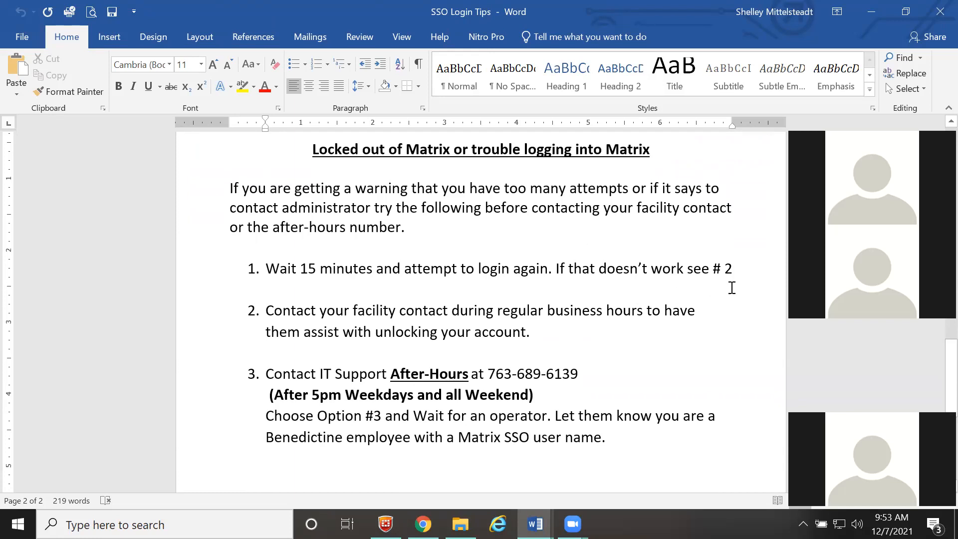
pyautogui.scroll(-1, 737, 289)
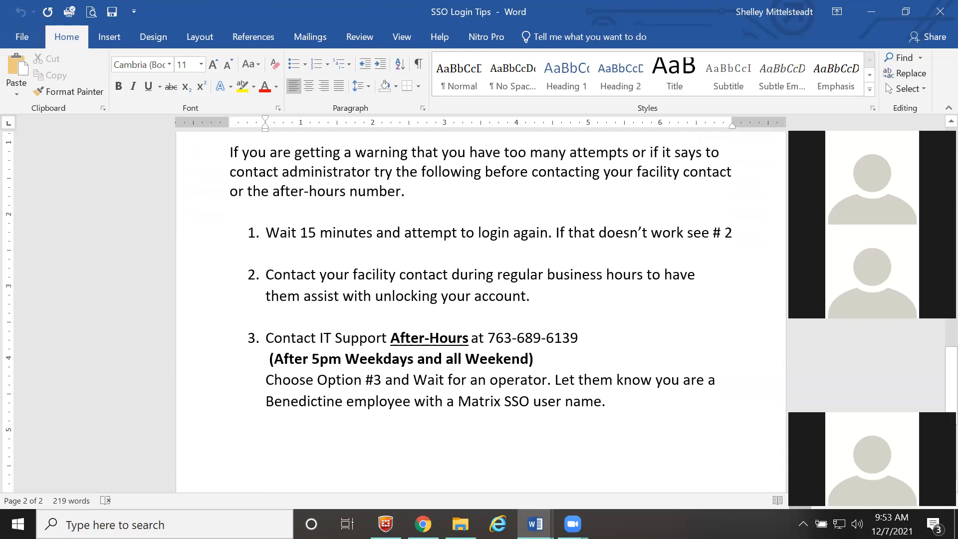
pyautogui.hotkey('alt', 'Tab')
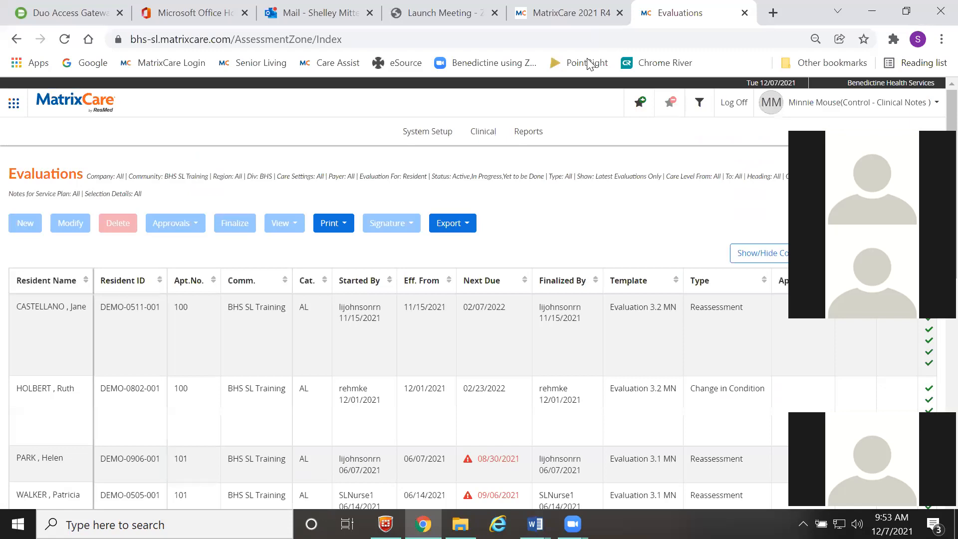
# - Open the Keycloak Admin Console bookmark in a new tab and unlock all locked users
pyautogui.click(773, 13)
pyautogui.click(823, 63)
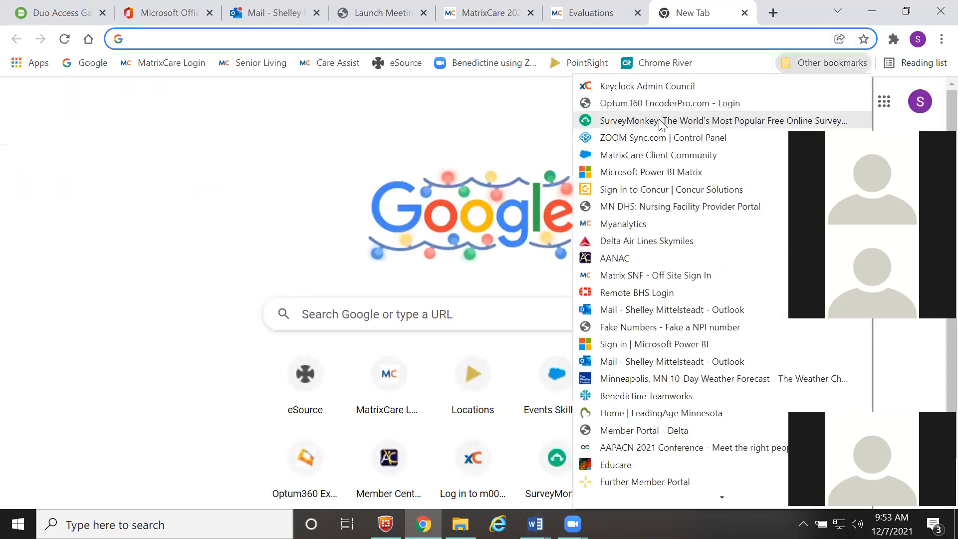
pyautogui.click(646, 86)
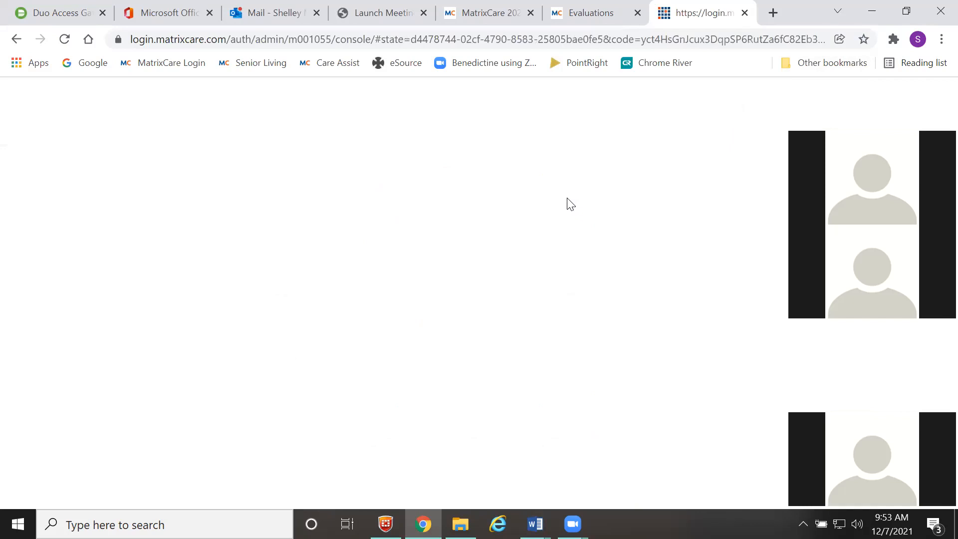
pyautogui.click(78, 197)
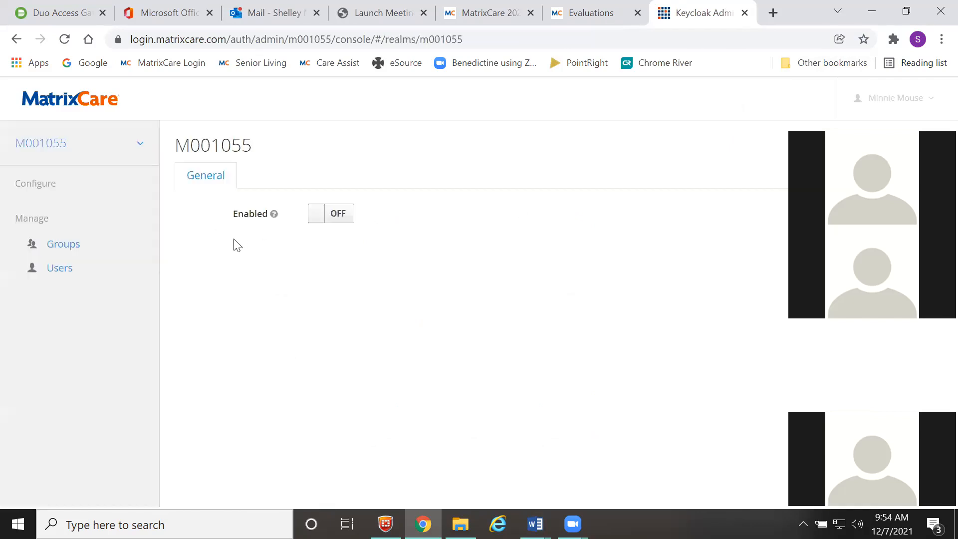
pyautogui.click(62, 274)
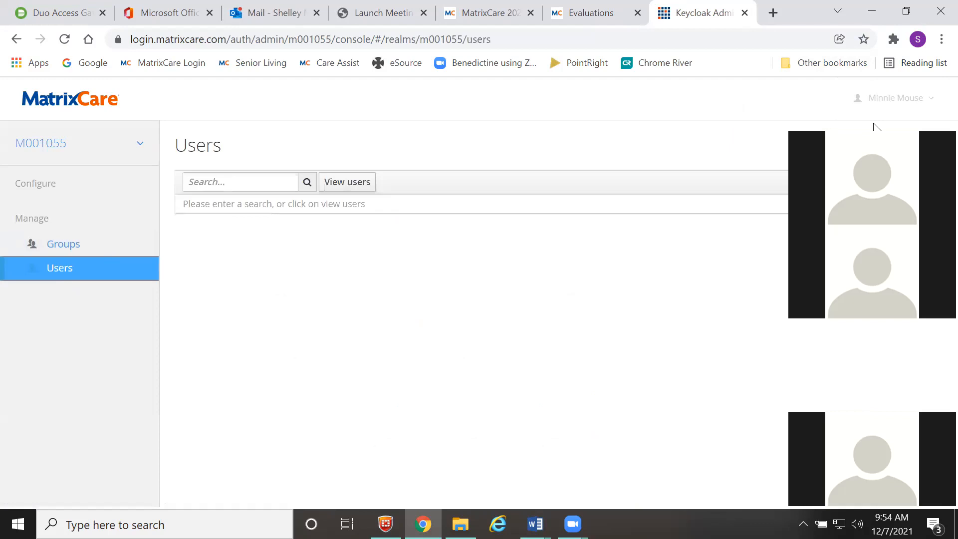
pyautogui.click(848, 182)
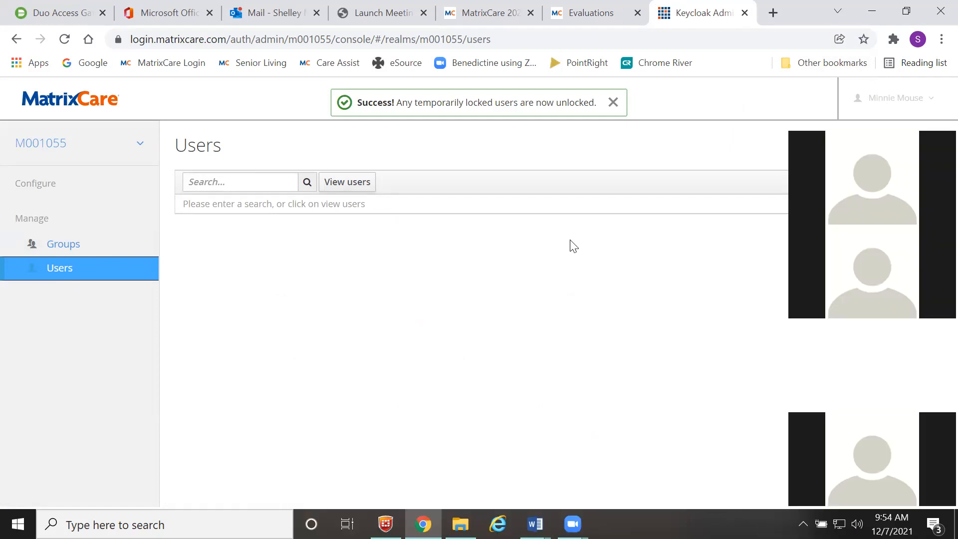
# - Review the lockout troubleshooting steps in SSO Login Tips, then go back to Keycloak Users
pyautogui.moveTo(535, 524)
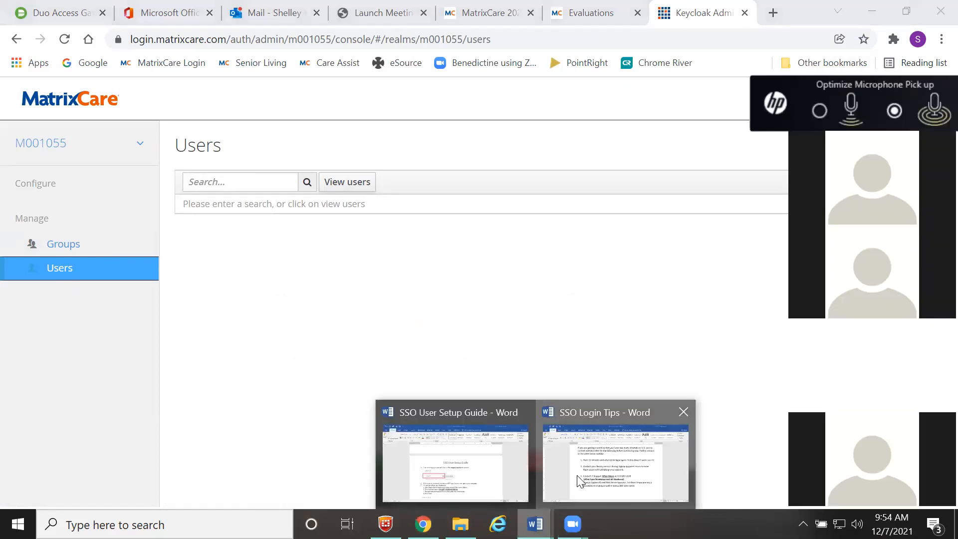
pyautogui.click(558, 419)
pyautogui.scroll(-1, 504, 344)
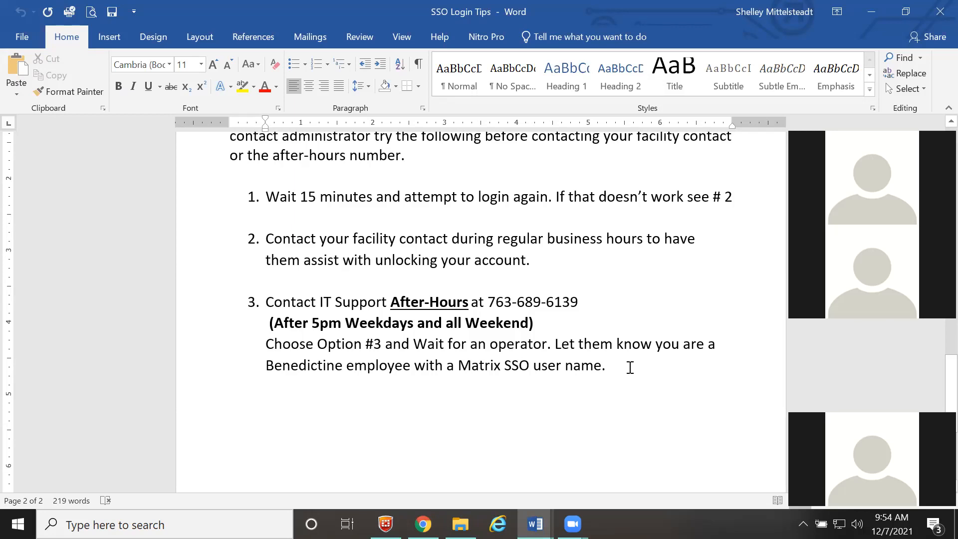
pyautogui.scroll(5, 630, 367)
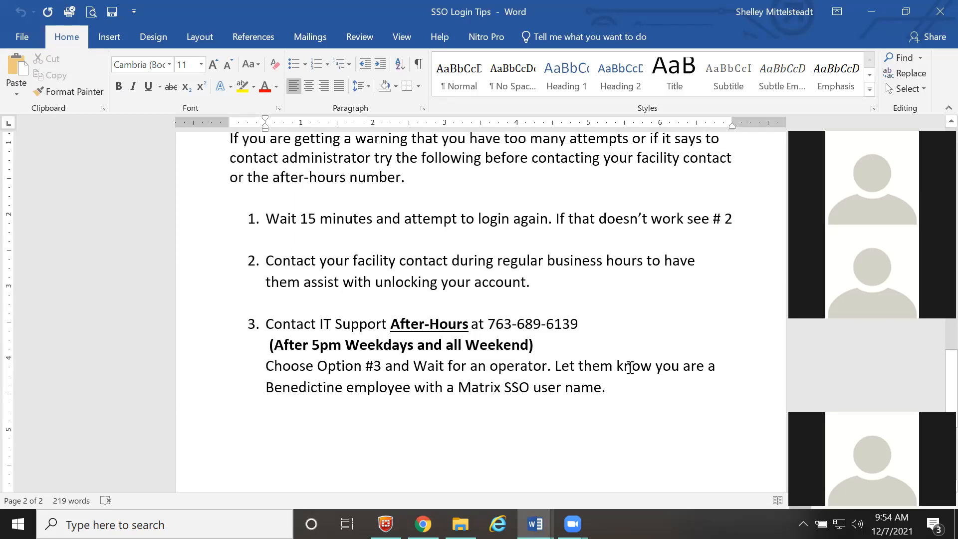
pyautogui.scroll(4, 630, 368)
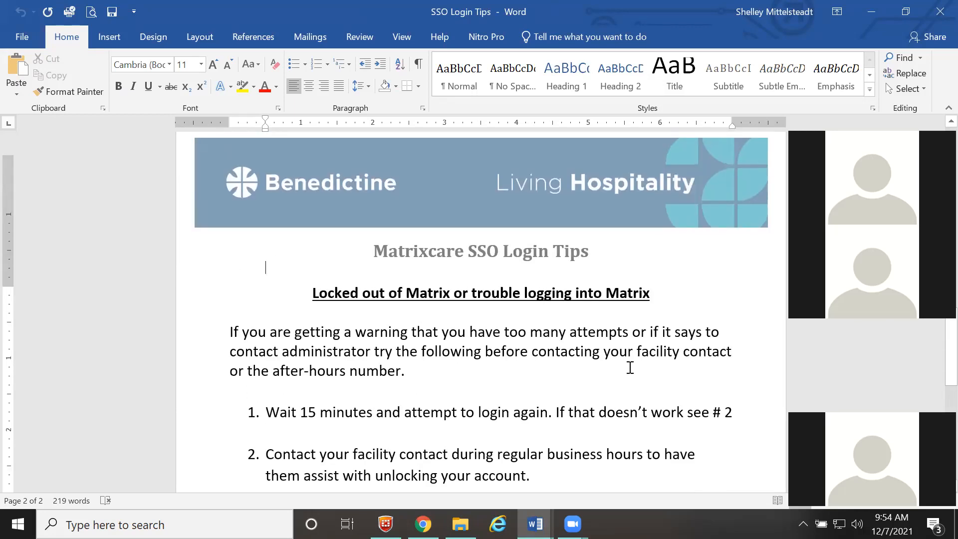
pyautogui.scroll(-3, 630, 368)
pyautogui.scroll(-3, 630, 367)
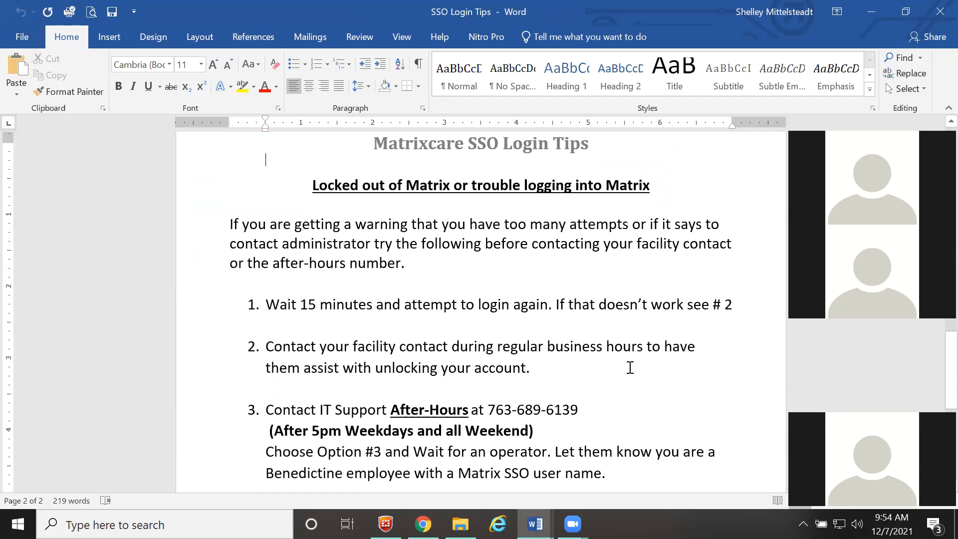
pyautogui.scroll(1, 630, 367)
pyautogui.scroll(3, 630, 367)
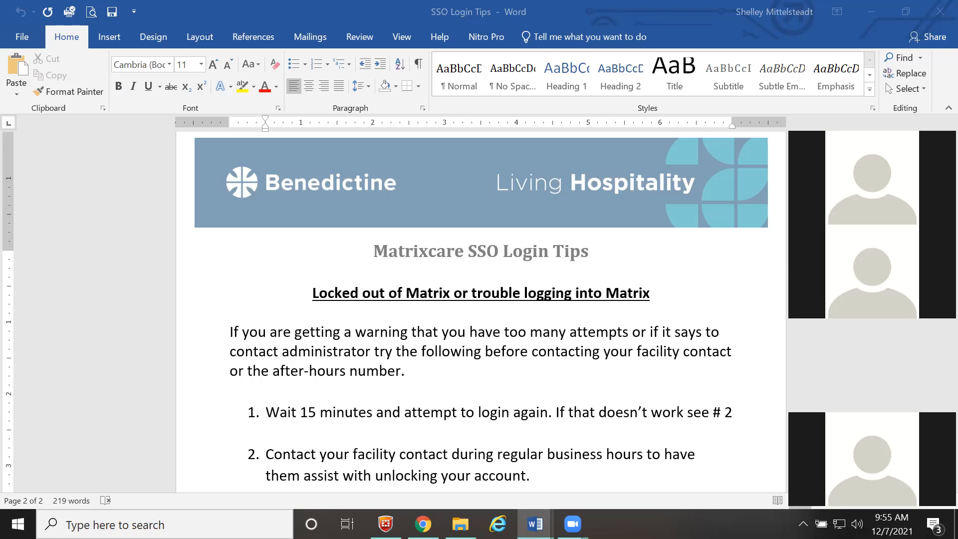
pyautogui.click(423, 524)
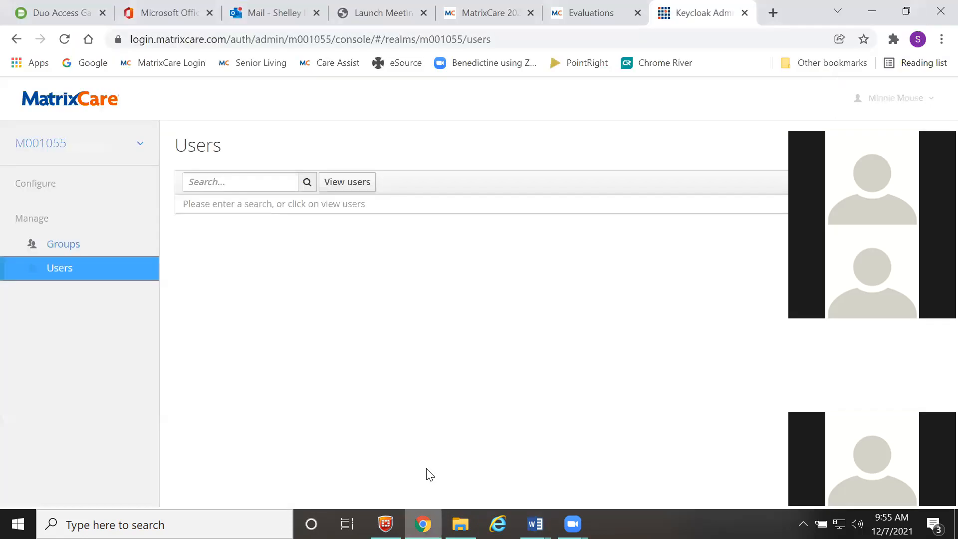
# - Log off the MatrixCare 2021 R4 SNF session from the resident search page
pyautogui.click(504, 16)
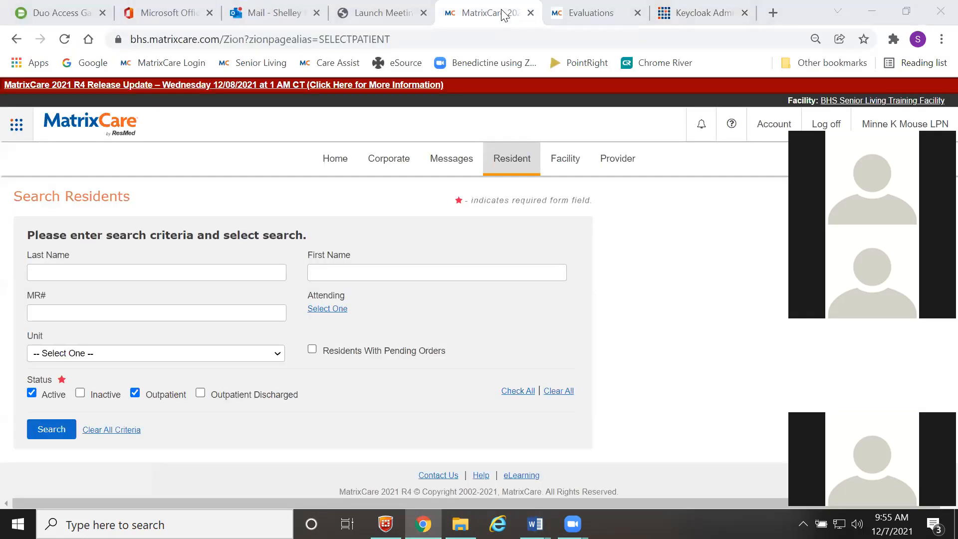
pyautogui.click(827, 124)
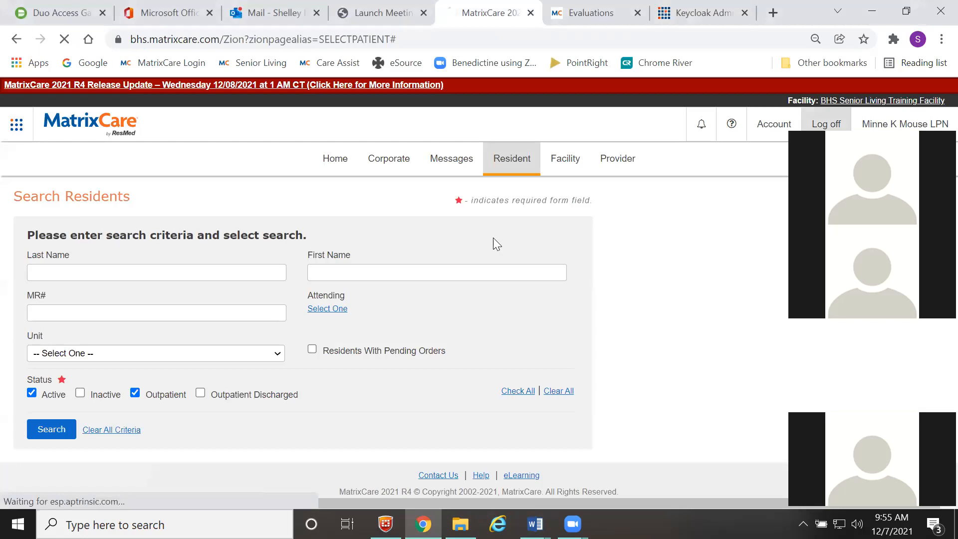
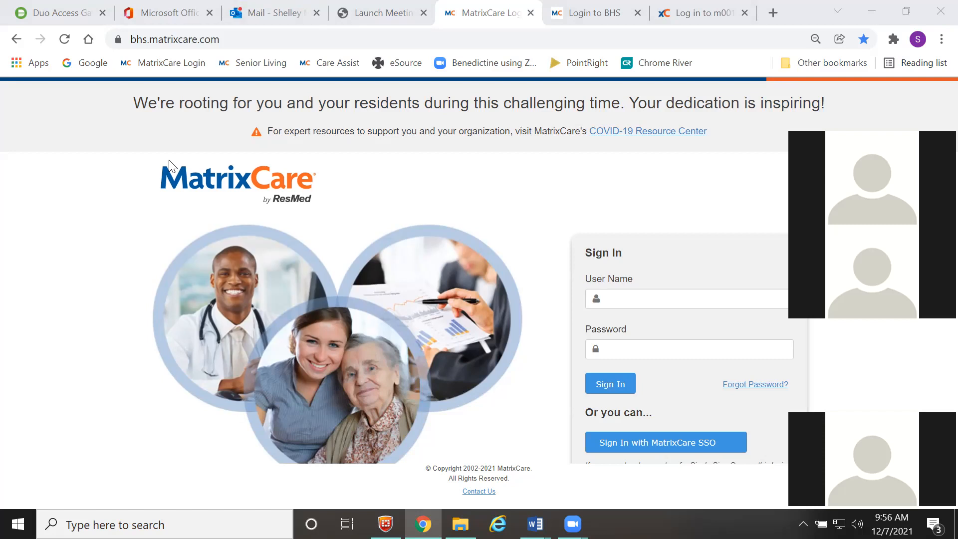
# - Bring up the SSO User Setup Guide document and read through it
pyautogui.moveTo(535, 524)
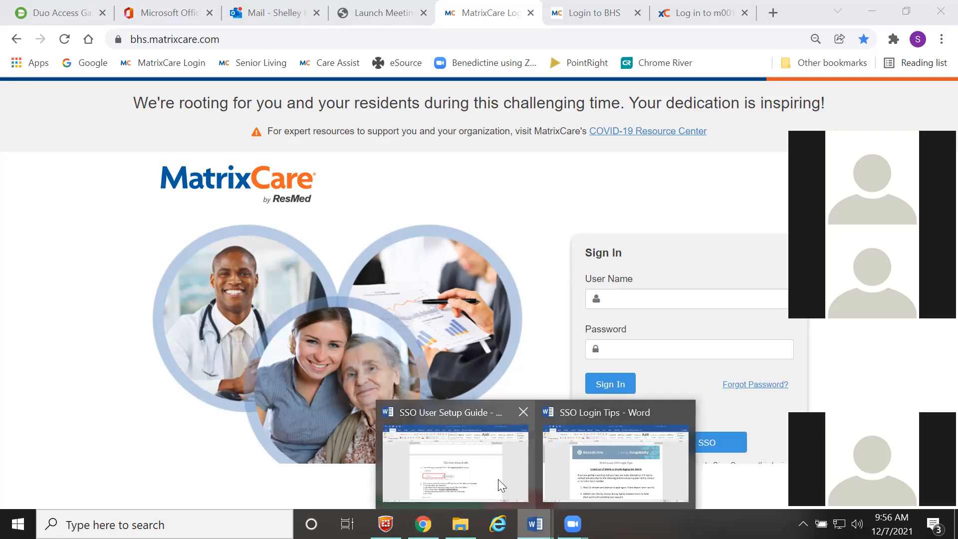
pyautogui.click(498, 479)
pyautogui.scroll(10, 464, 339)
pyautogui.scroll(7, 464, 338)
pyautogui.scroll(-6, 449, 337)
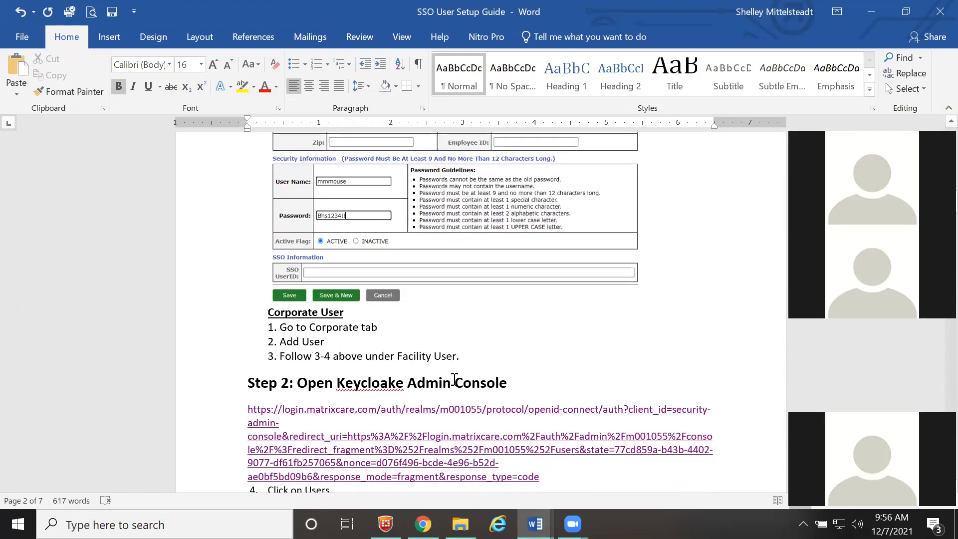
pyautogui.scroll(-3, 454, 380)
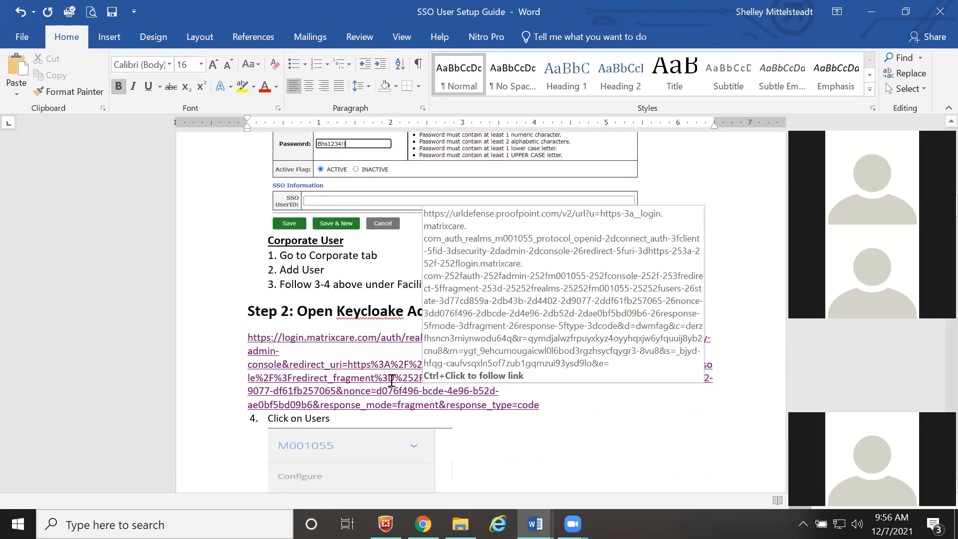
pyautogui.scroll(15, 392, 380)
pyautogui.scroll(15, 391, 383)
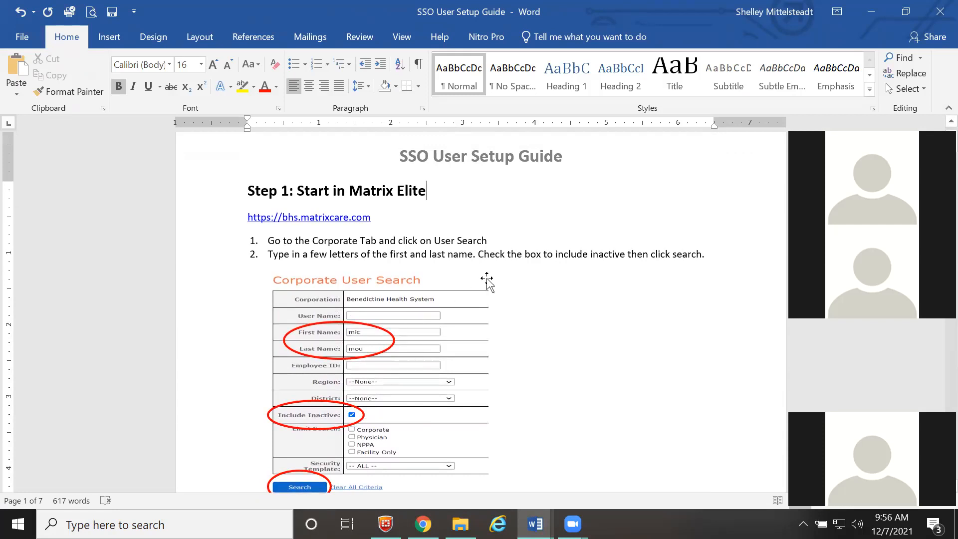
pyautogui.scroll(-3, 446, 312)
pyautogui.scroll(-15, 446, 312)
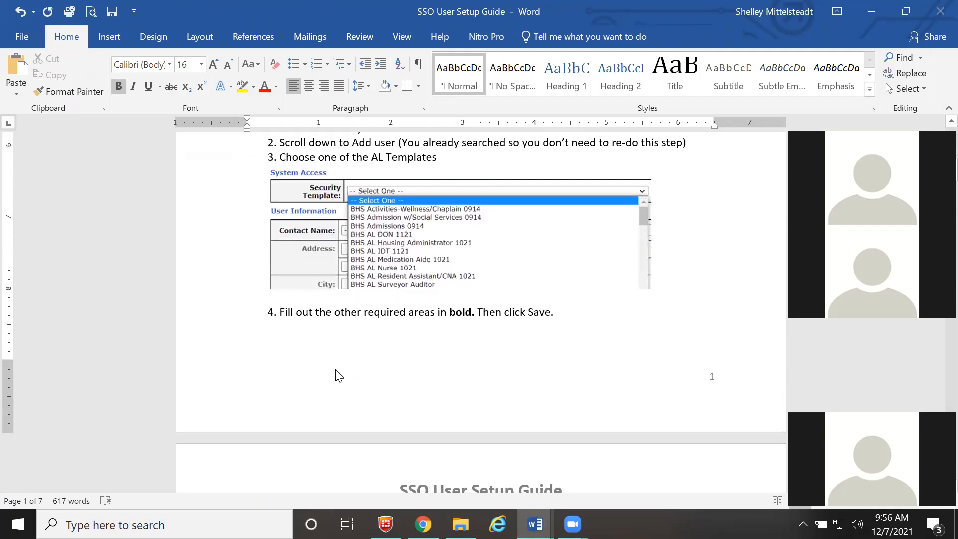
pyautogui.scroll(-18, 336, 375)
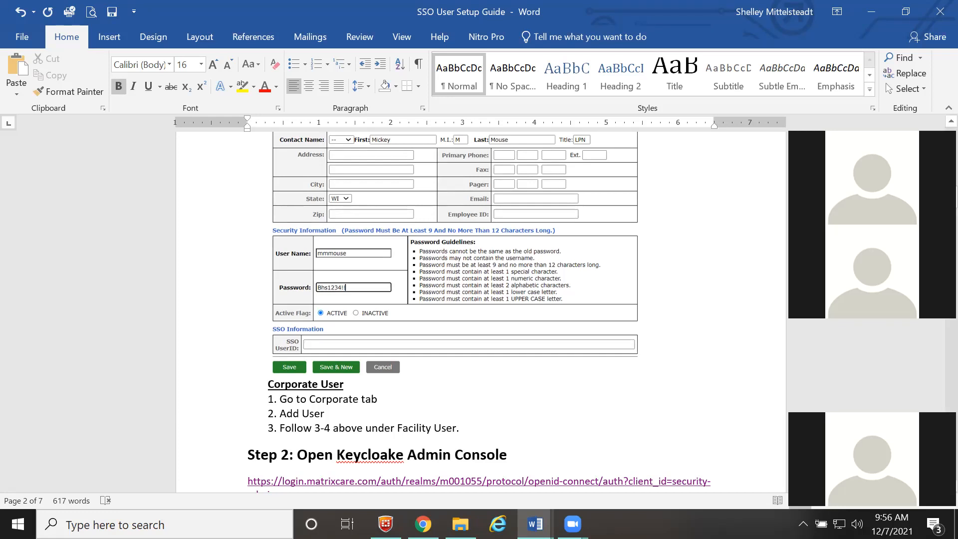
# - Sign in to MatrixCare with the admin username and password
pyautogui.hotkey('alt', 'Tab')
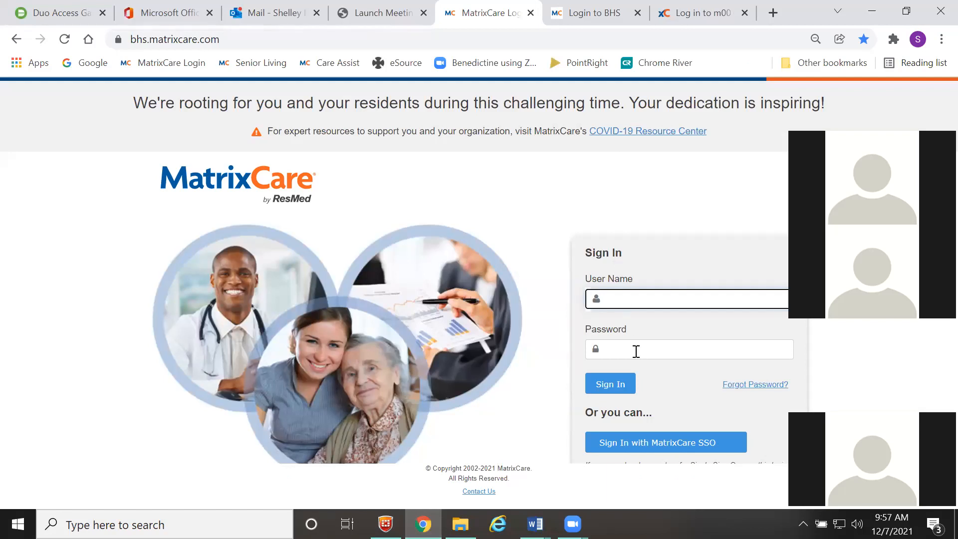
pyautogui.press('Tab')
pyautogui.write('••••••••')
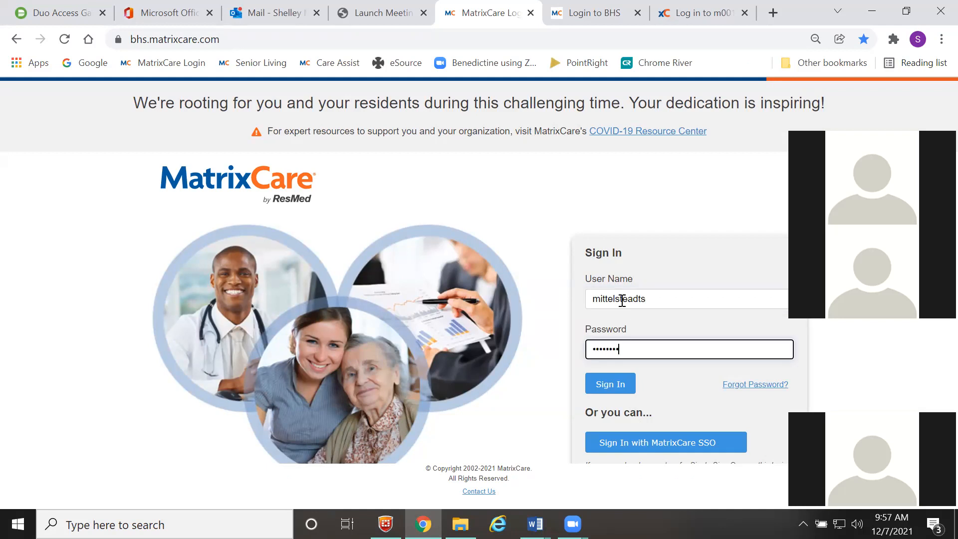
pyautogui.press('Return')
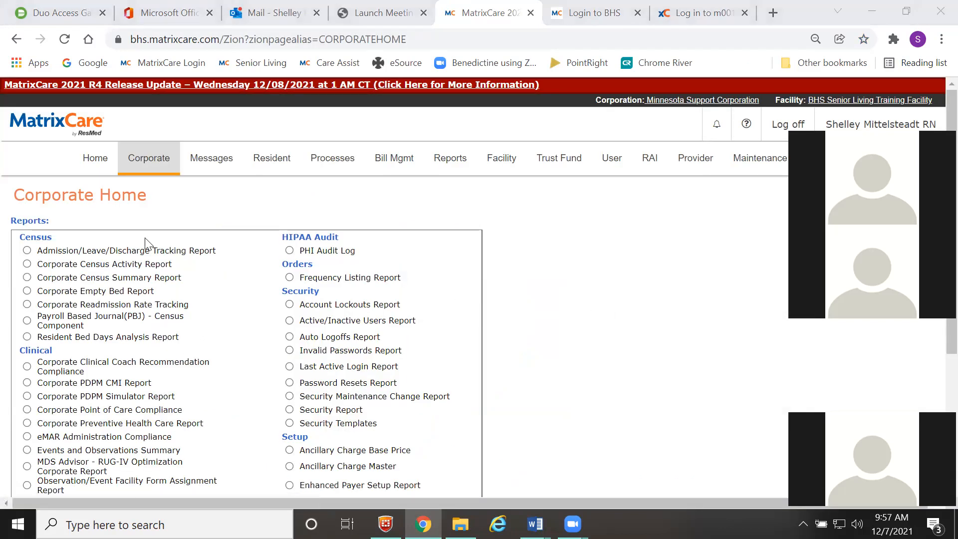
# - In Corporate User Search, search for first name 'minn' and last name 'mous'
pyautogui.click(163, 164)
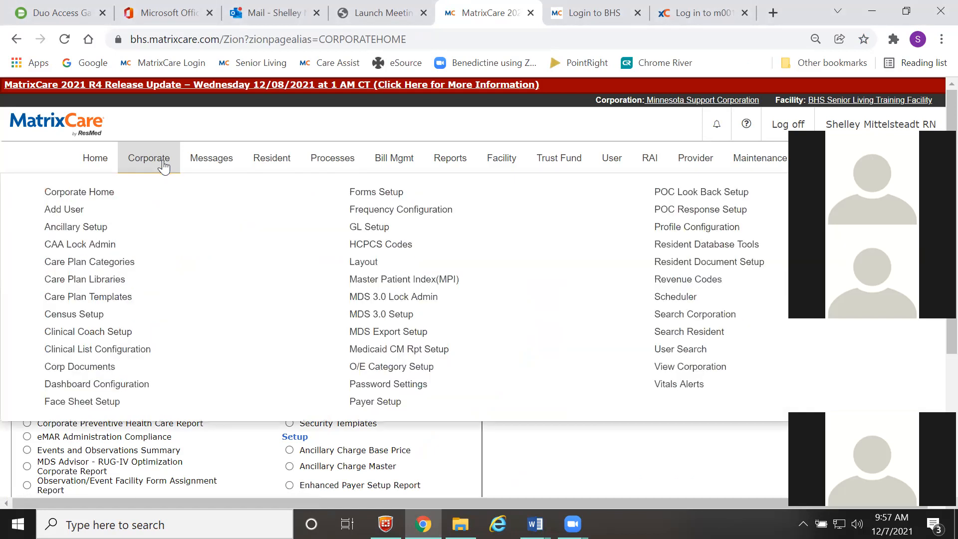
pyautogui.click(777, 352)
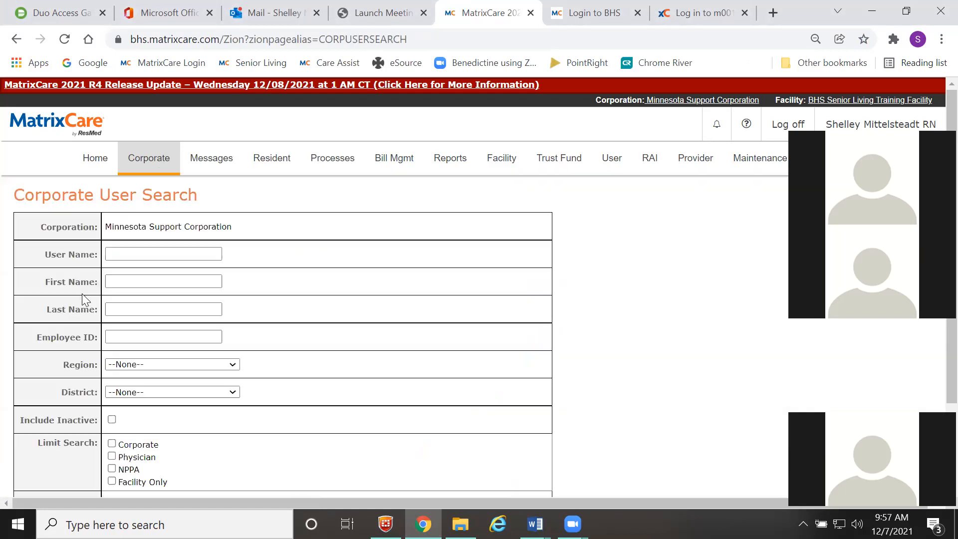
pyautogui.click(145, 282)
pyautogui.write('minn')
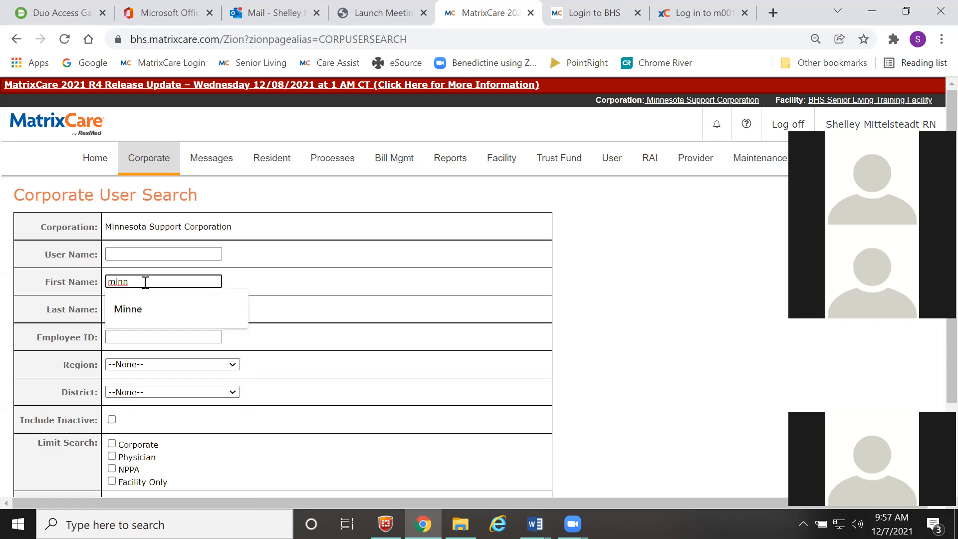
pyautogui.click(167, 336)
pyautogui.click(161, 310)
pyautogui.write('mous')
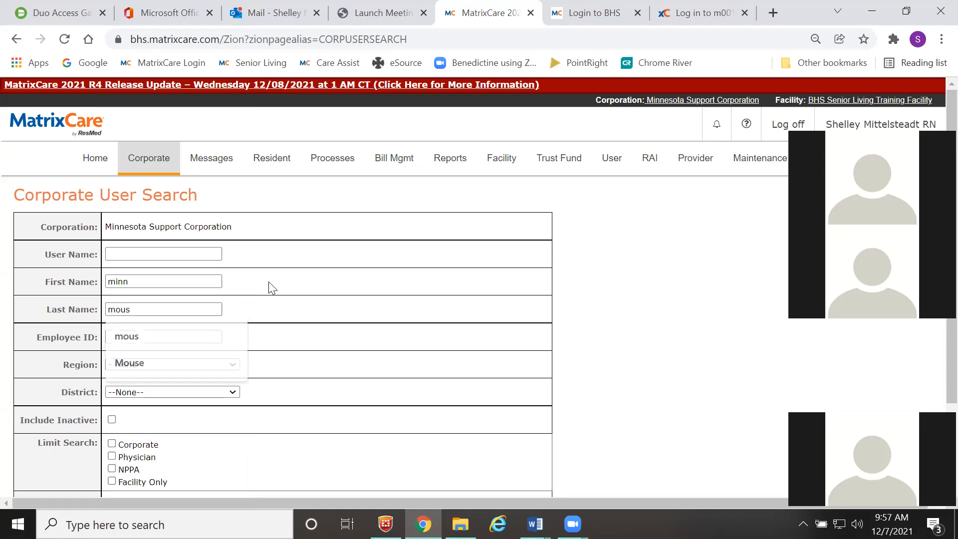
pyautogui.scroll(-3, 270, 286)
pyautogui.scroll(3, 270, 286)
pyautogui.scroll(-3, 65, 454)
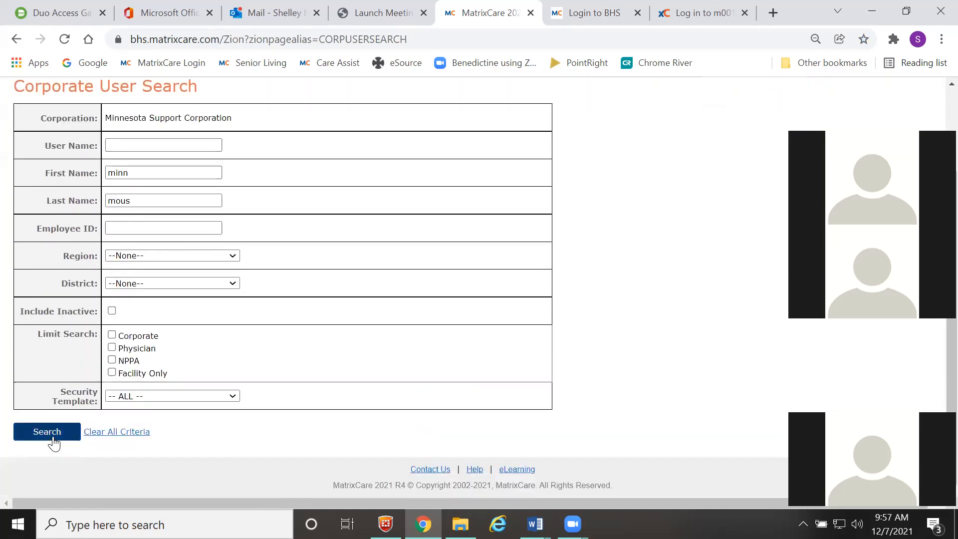
pyautogui.click(50, 433)
# - Open the matching test user's details from the search results
pyautogui.scroll(-3, 200, 419)
pyautogui.scroll(-2, 229, 408)
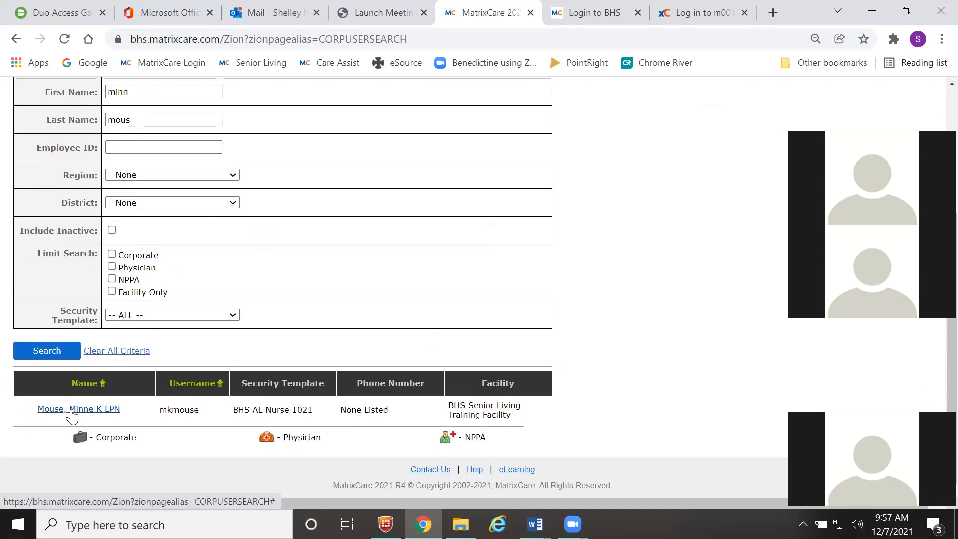
pyautogui.scroll(4, 396, 321)
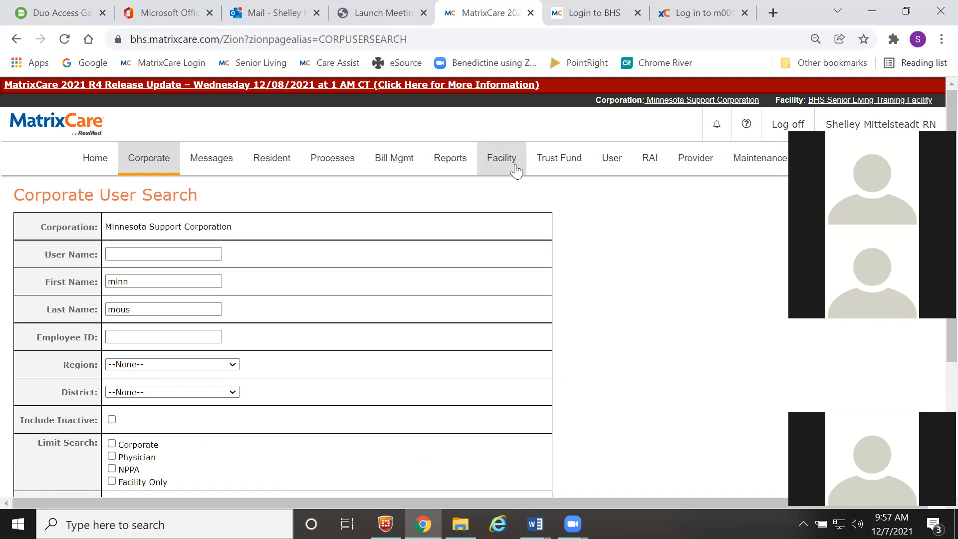
pyautogui.scroll(-4, 374, 277)
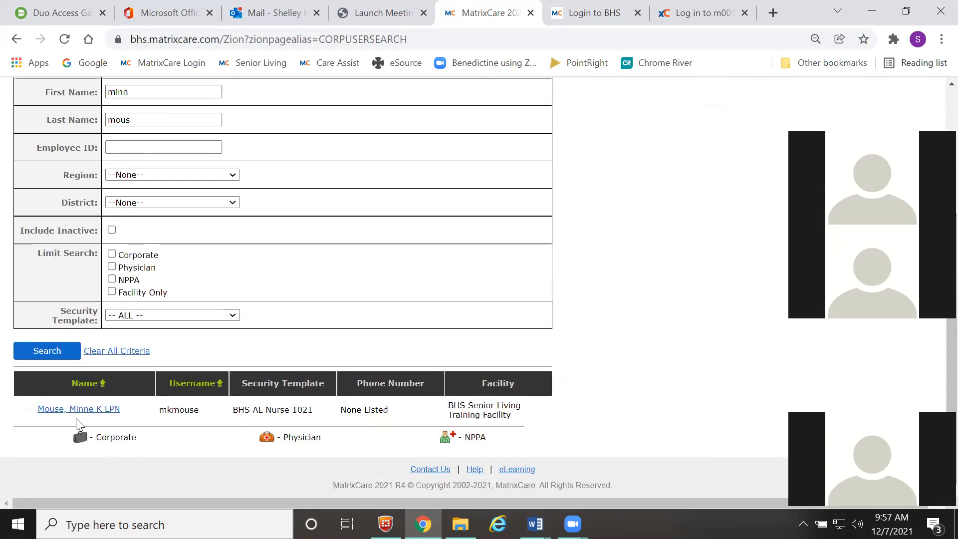
pyautogui.click(77, 410)
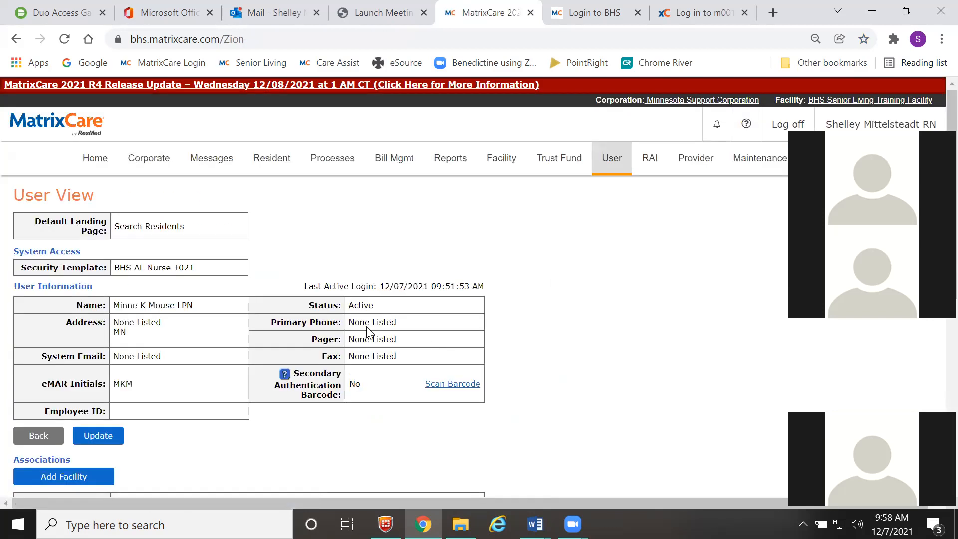
# - Edit the user and keep BHS AL Nurse 1021 as the security template
pyautogui.click(98, 437)
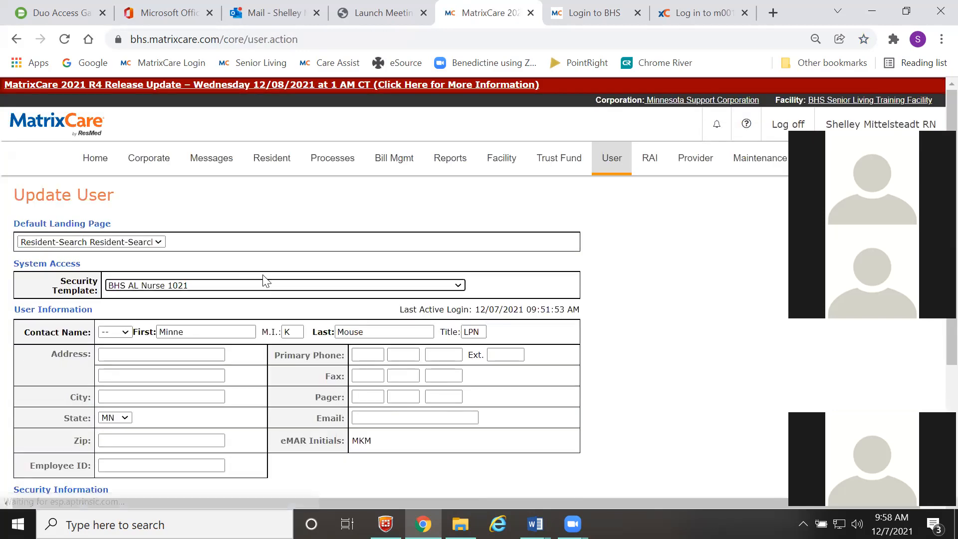
pyautogui.scroll(-1, 250, 286)
pyautogui.click(252, 212)
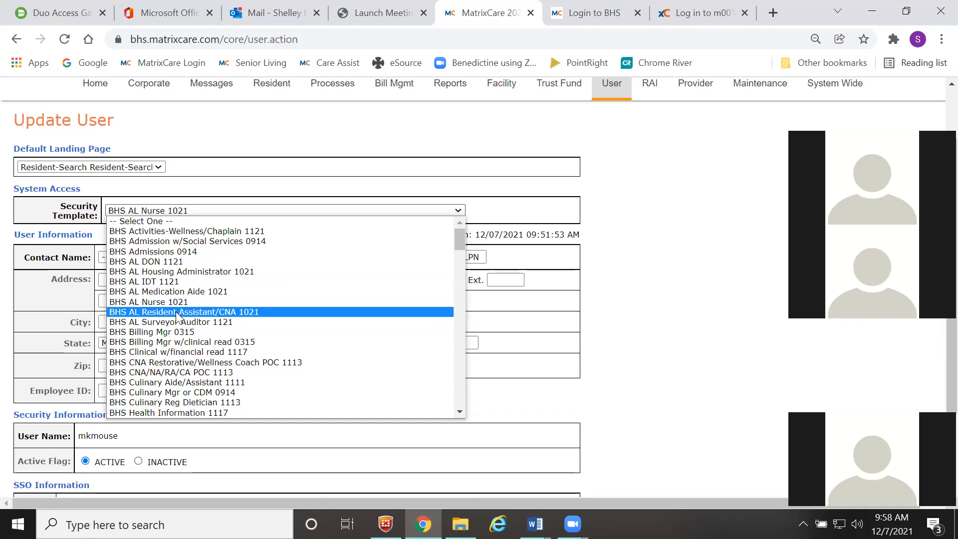
pyautogui.scroll(-6, 206, 328)
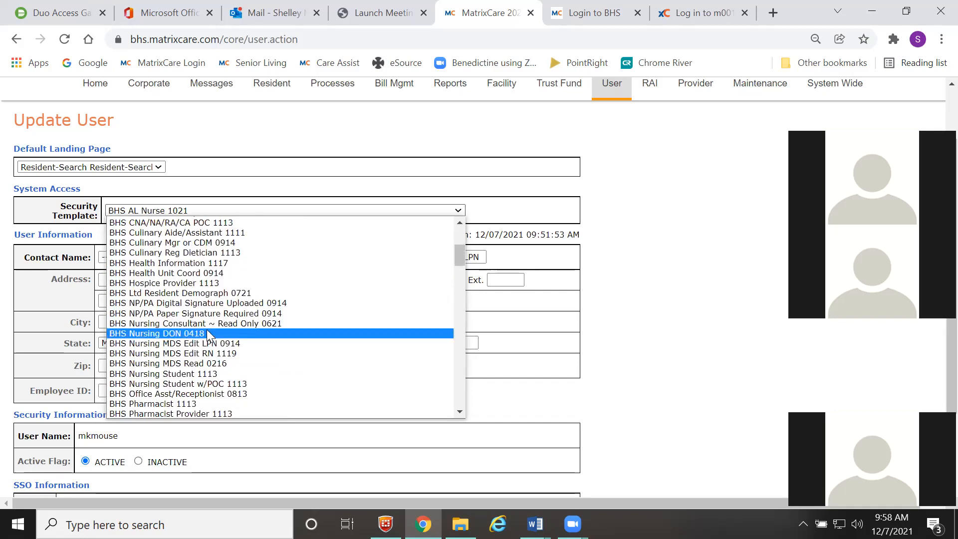
pyautogui.scroll(5, 207, 337)
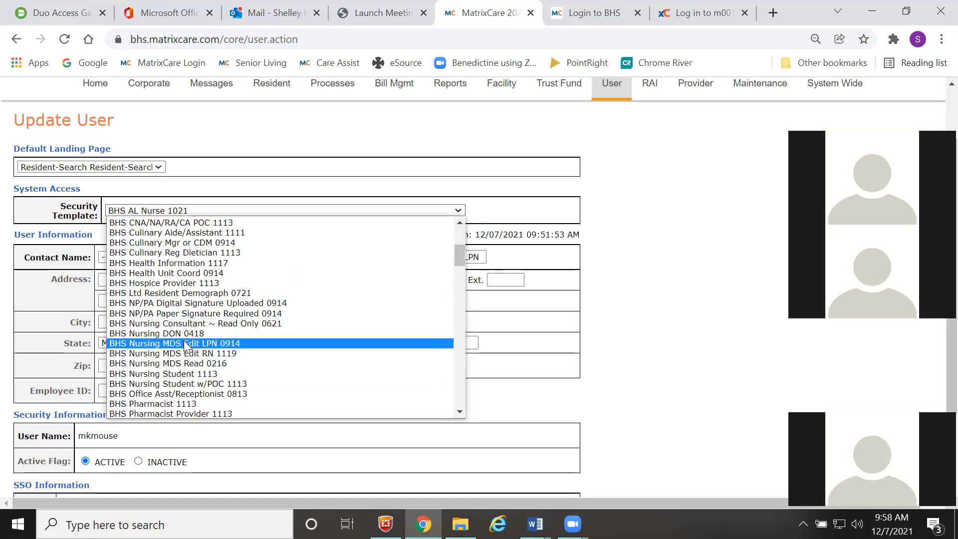
pyautogui.scroll(5, 155, 284)
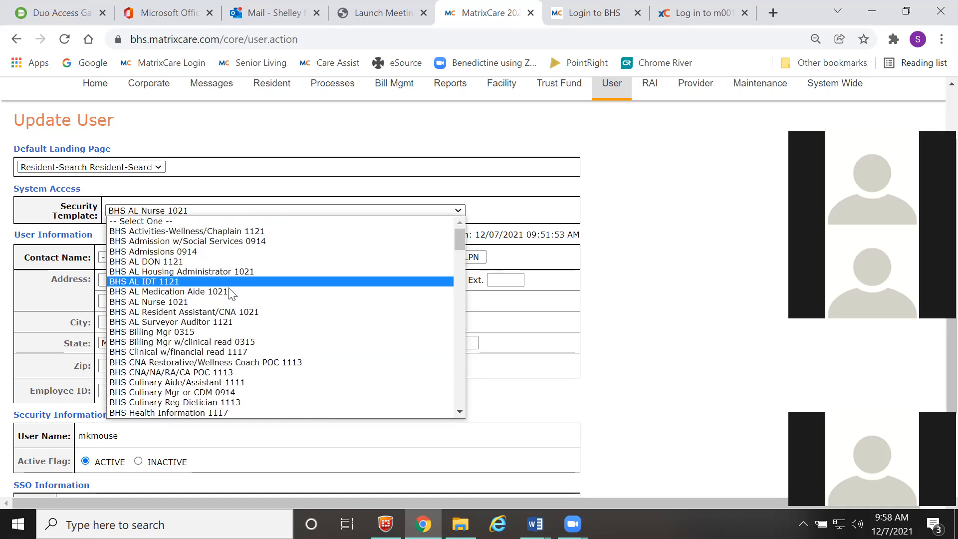
pyautogui.click(165, 301)
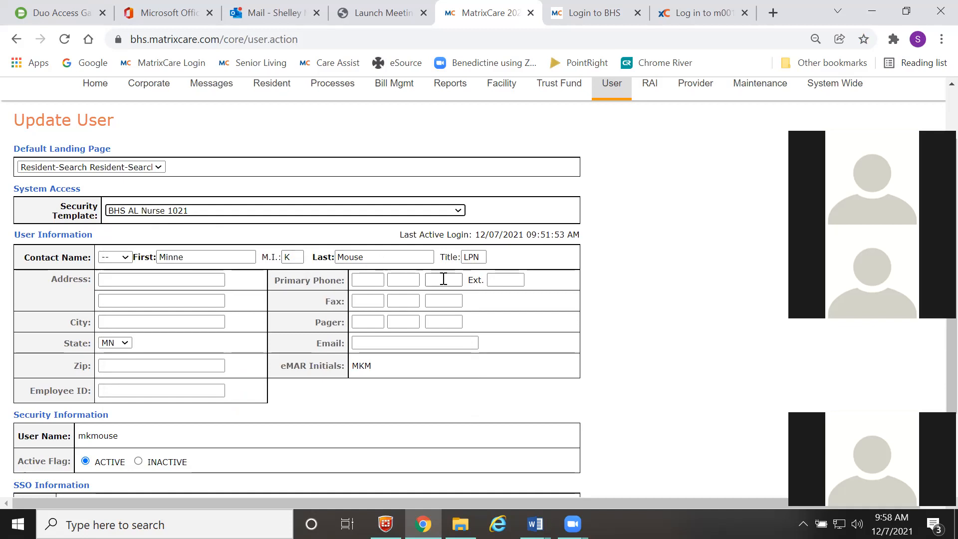
# - Scroll down to the SSO UserID field and open a new browser tab
pyautogui.click(484, 255)
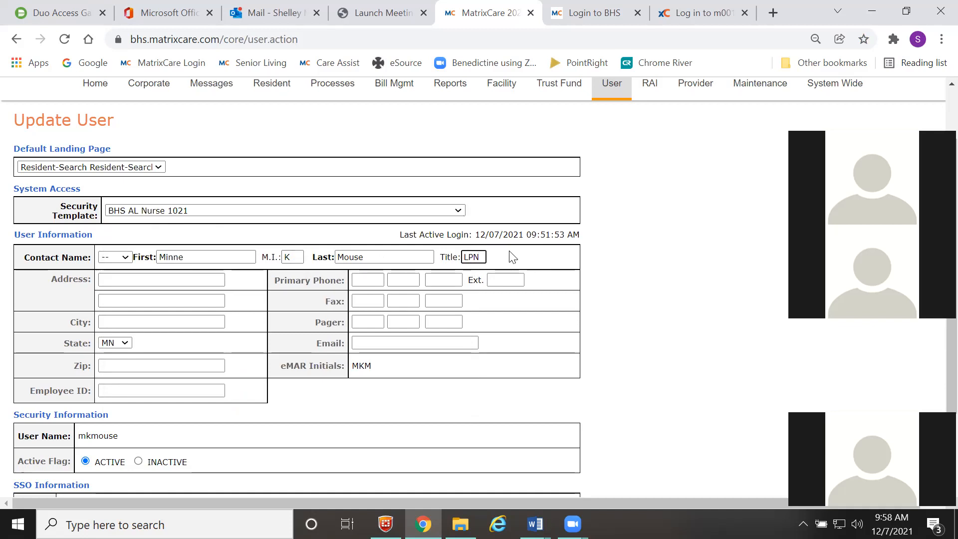
pyautogui.scroll(-1, 512, 256)
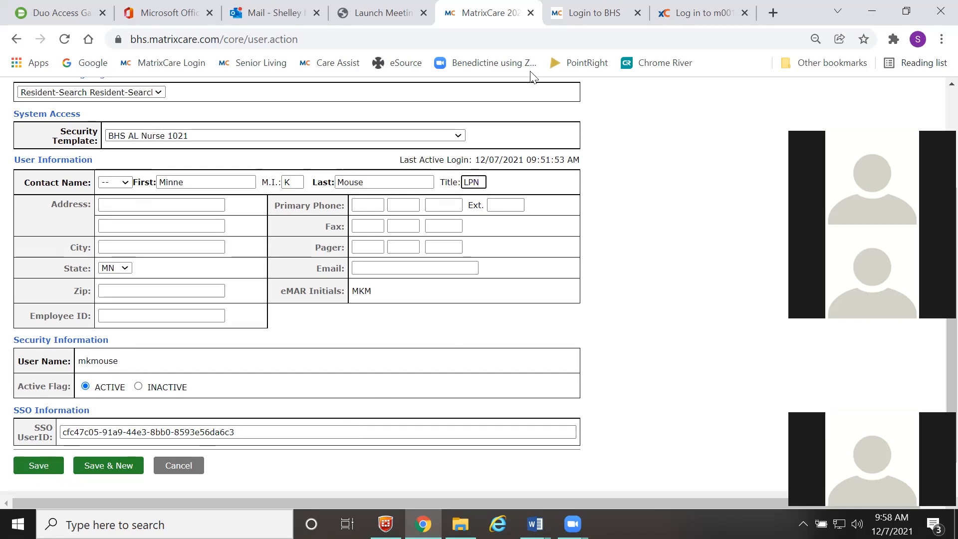
pyautogui.click(773, 12)
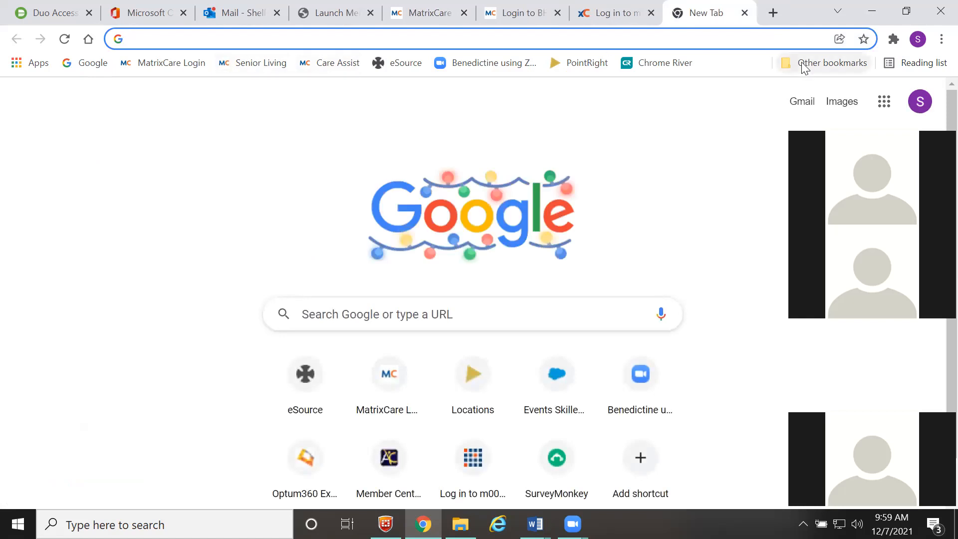
# - Sign in to Keycloak Admin Console with the saved username and search users for 'minnie'
pyautogui.click(601, 14)
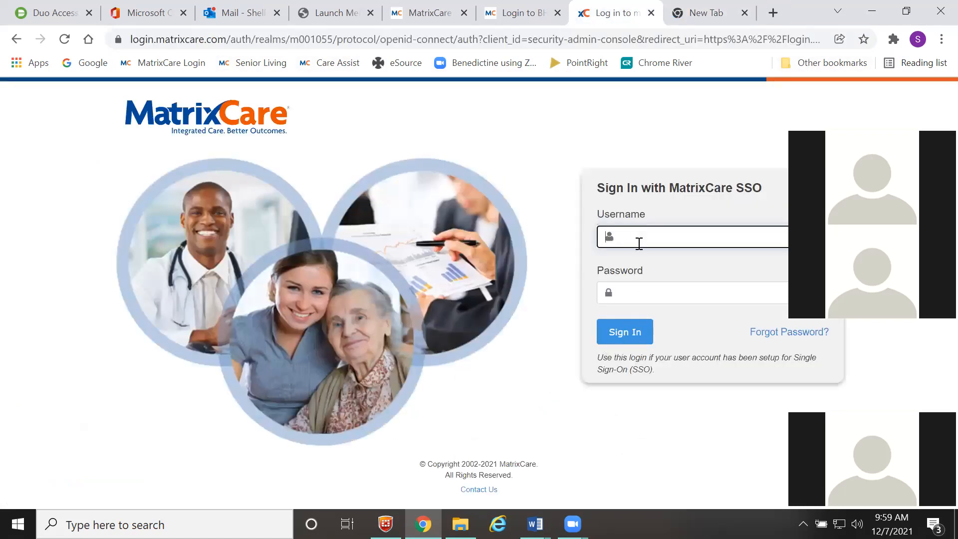
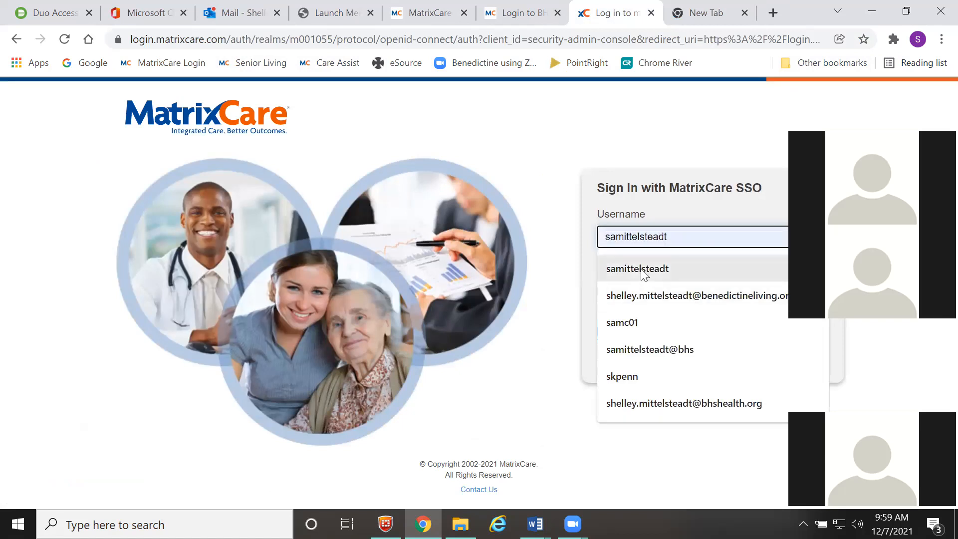
pyautogui.click(640, 268)
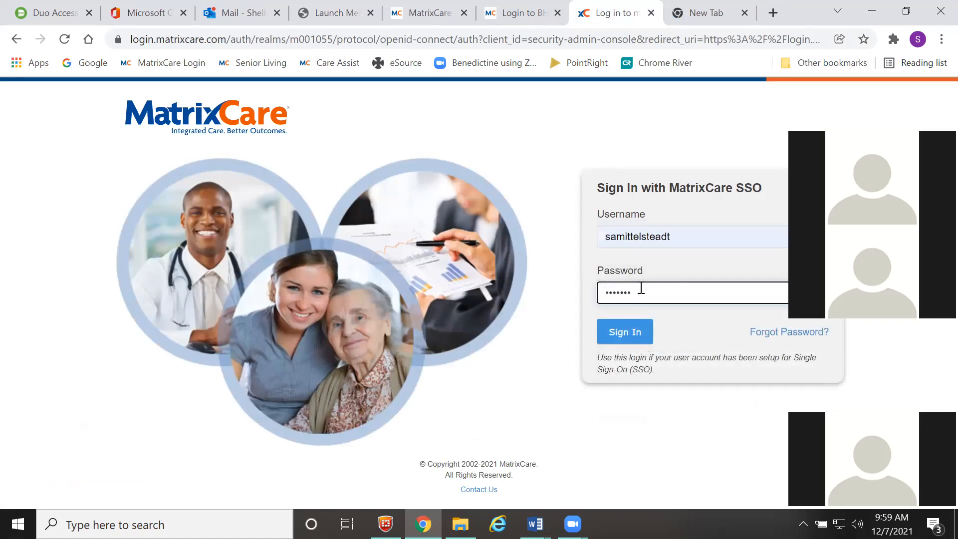
pyautogui.press('Return')
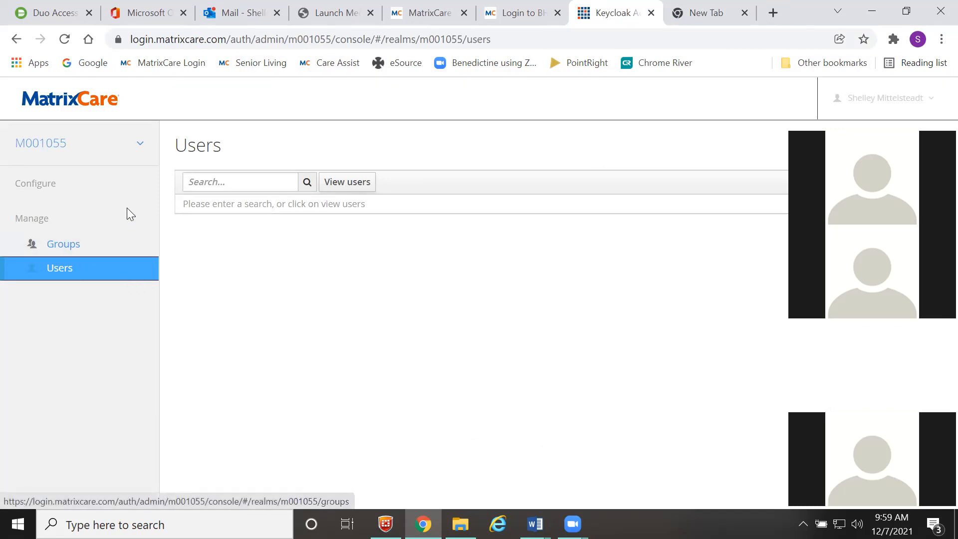
pyautogui.click(193, 180)
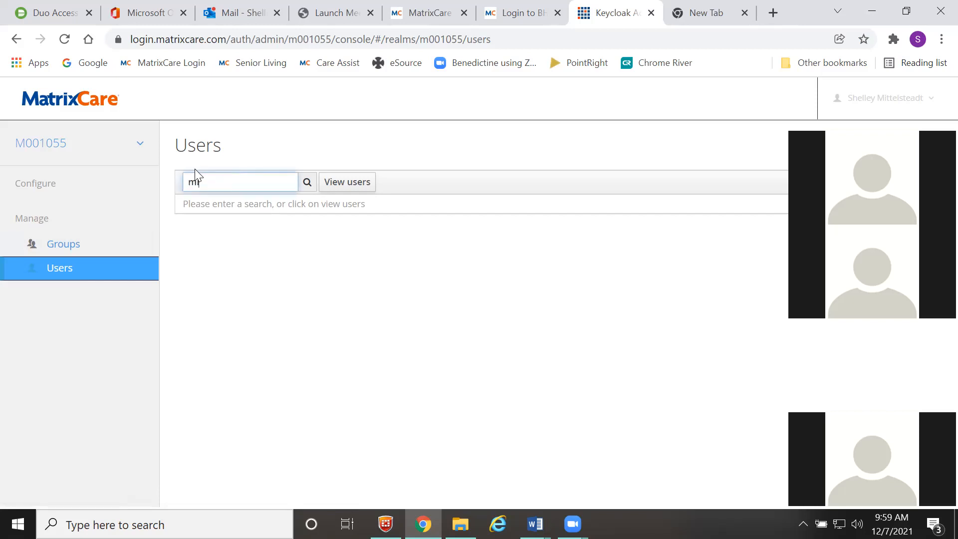
pyautogui.write('minnie')
pyautogui.click(307, 183)
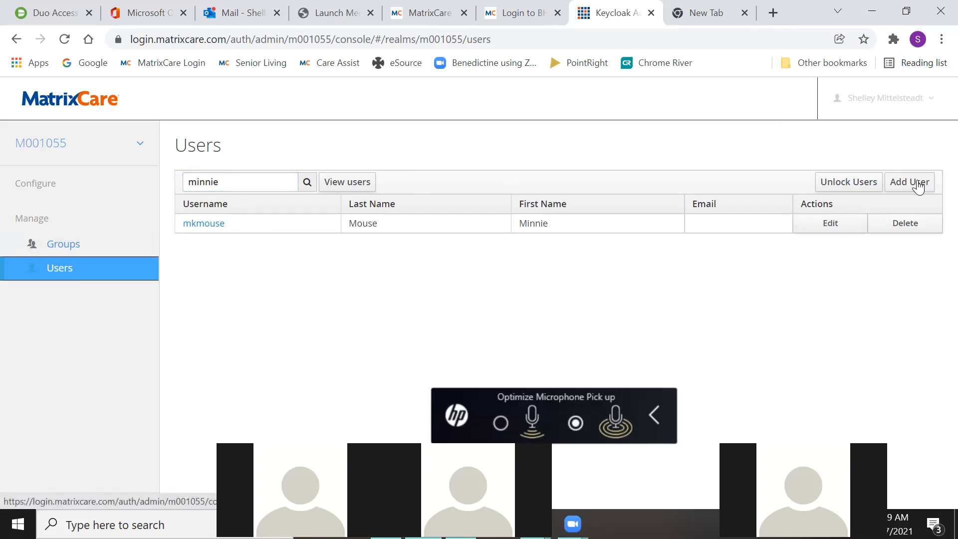
# - Replace the user's Verify Email required action with Update Password, save, and view Credentials
pyautogui.click(200, 224)
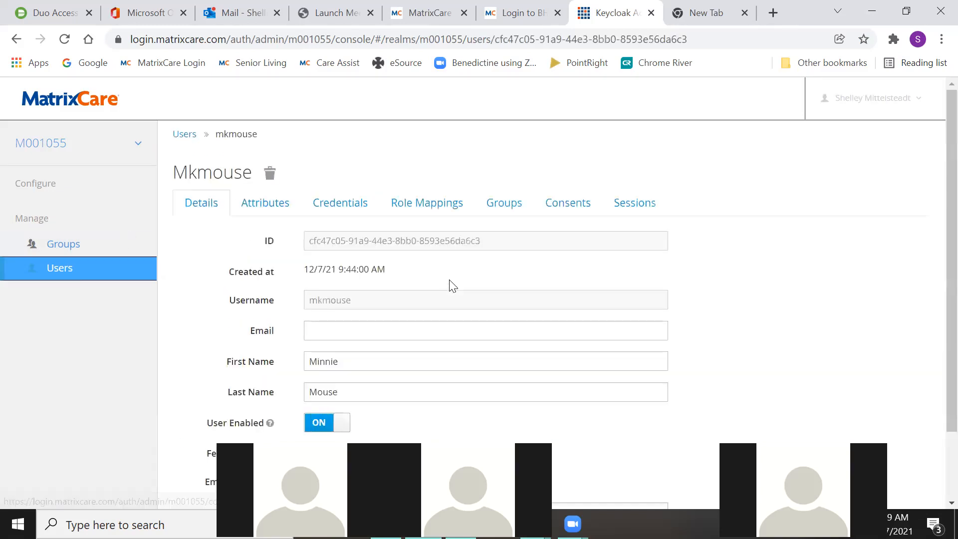
pyautogui.scroll(-1, 573, 273)
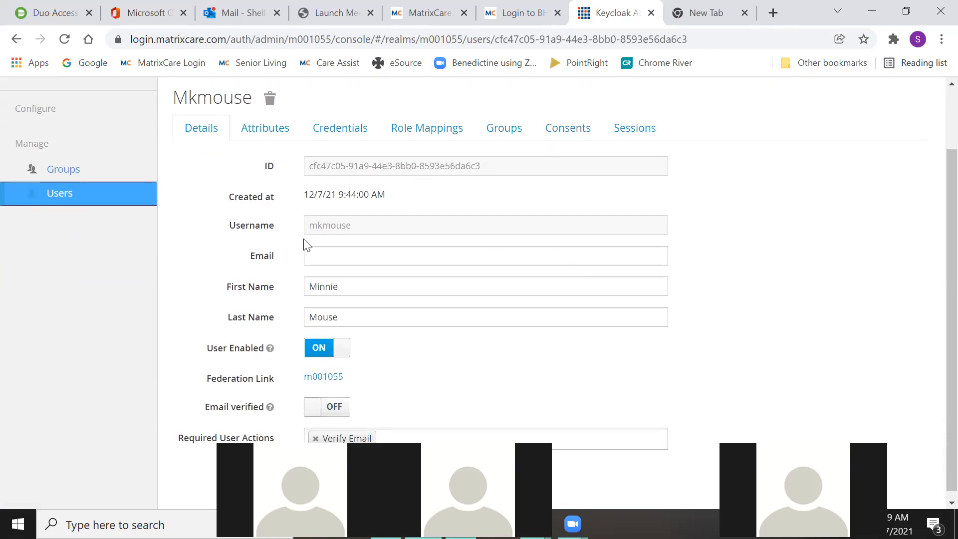
pyautogui.scroll(-1, 308, 230)
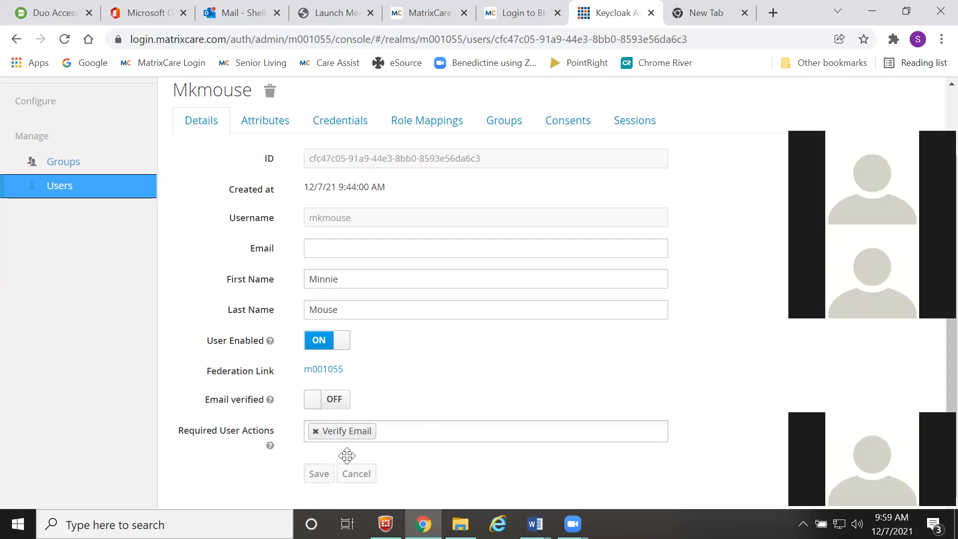
pyautogui.click(316, 431)
pyautogui.click(341, 431)
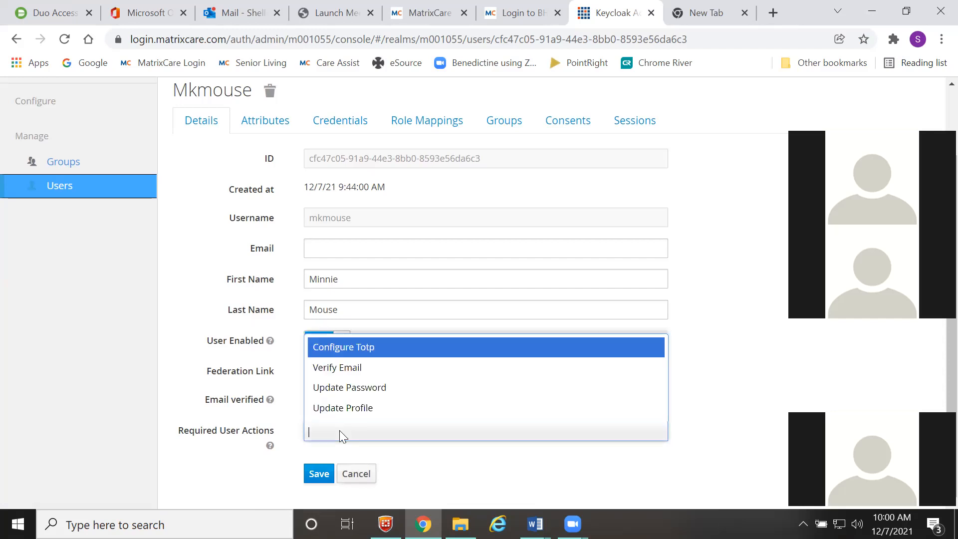
pyautogui.click(347, 388)
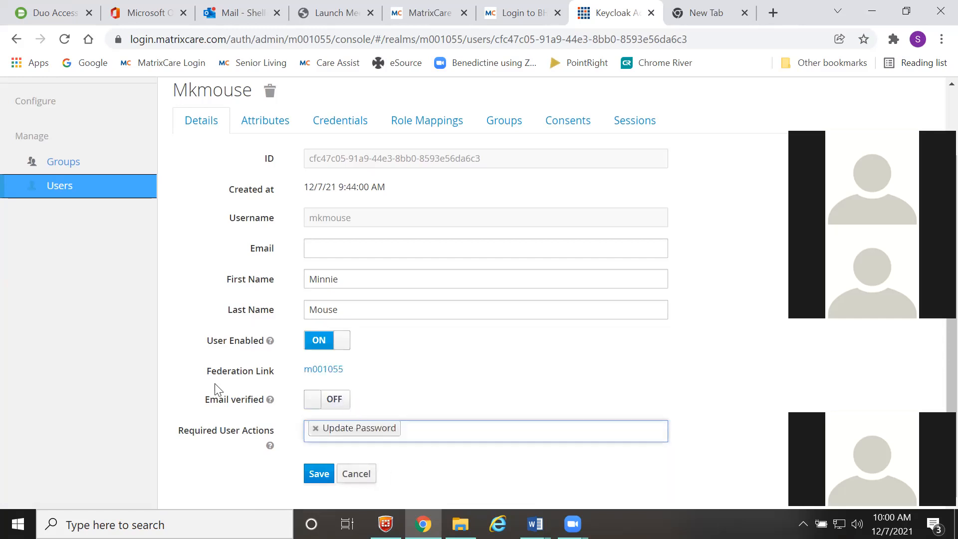
pyautogui.click(312, 475)
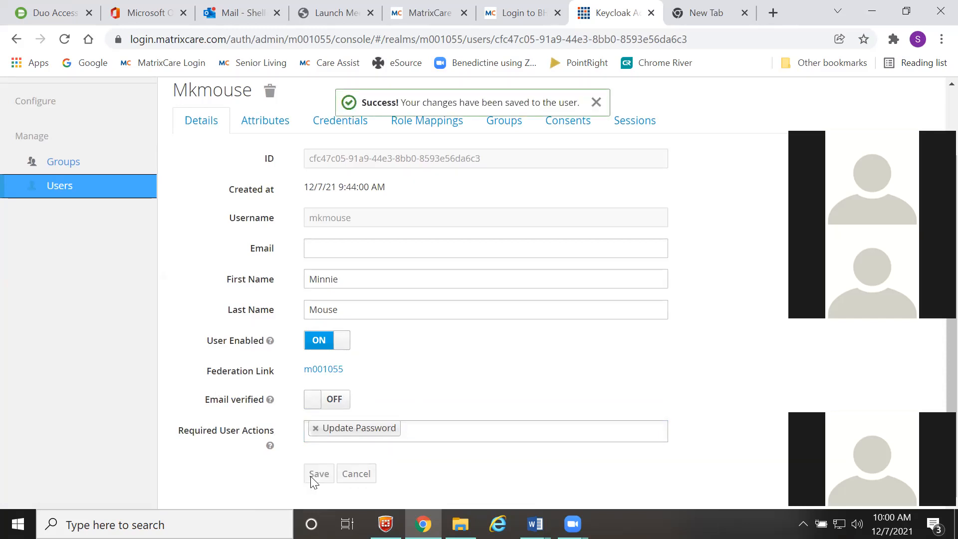
pyautogui.click(324, 125)
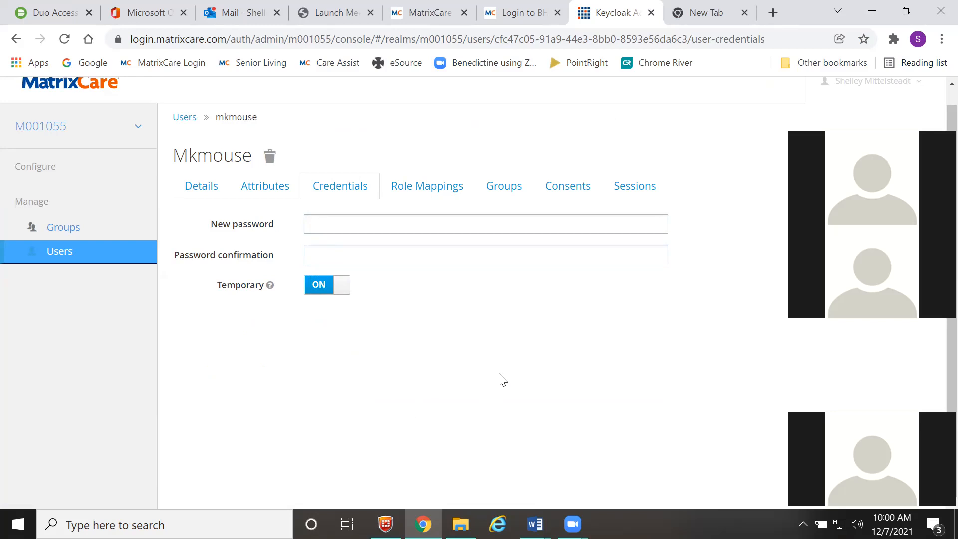
# - Copy the user's Keycloak ID, compare it with MatrixCare's SSO UserID, then sign in via MatrixCare SSO
pyautogui.click(210, 198)
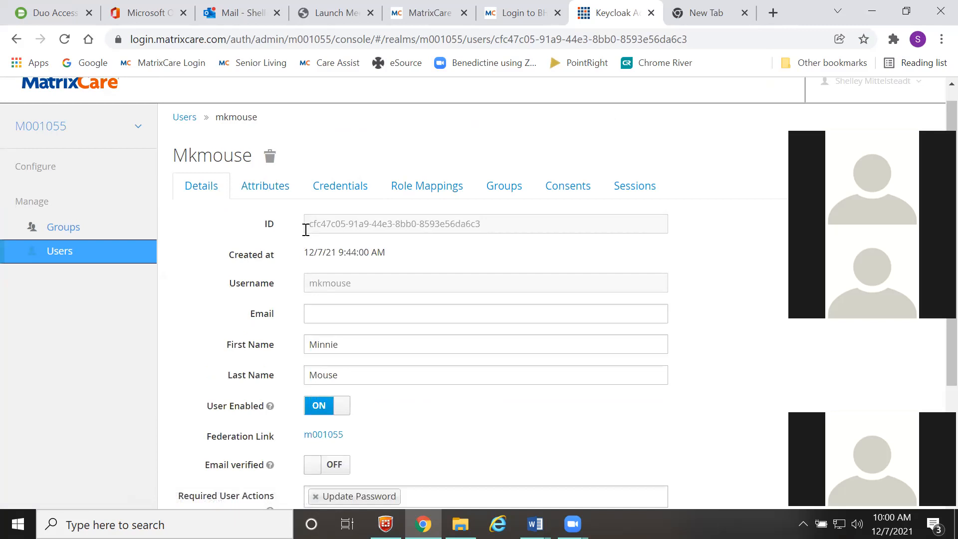
pyautogui.moveTo(307, 226); pyautogui.dragTo(494, 231)
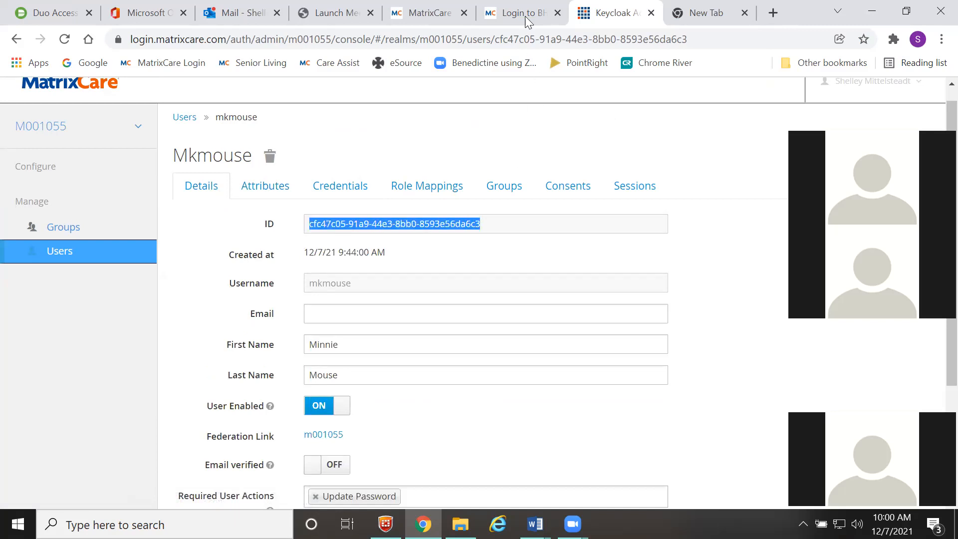
pyautogui.click(432, 15)
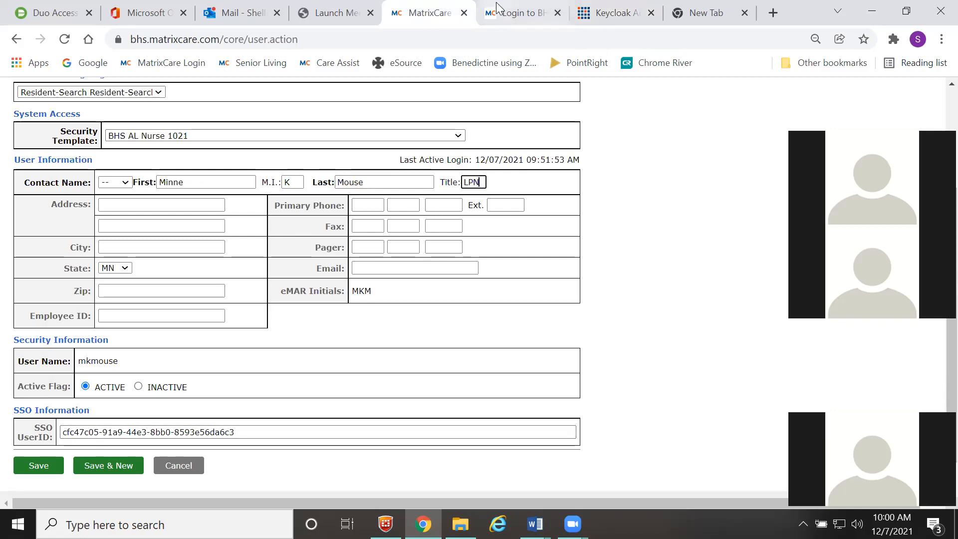
pyautogui.click(718, 15)
pyautogui.click(613, 14)
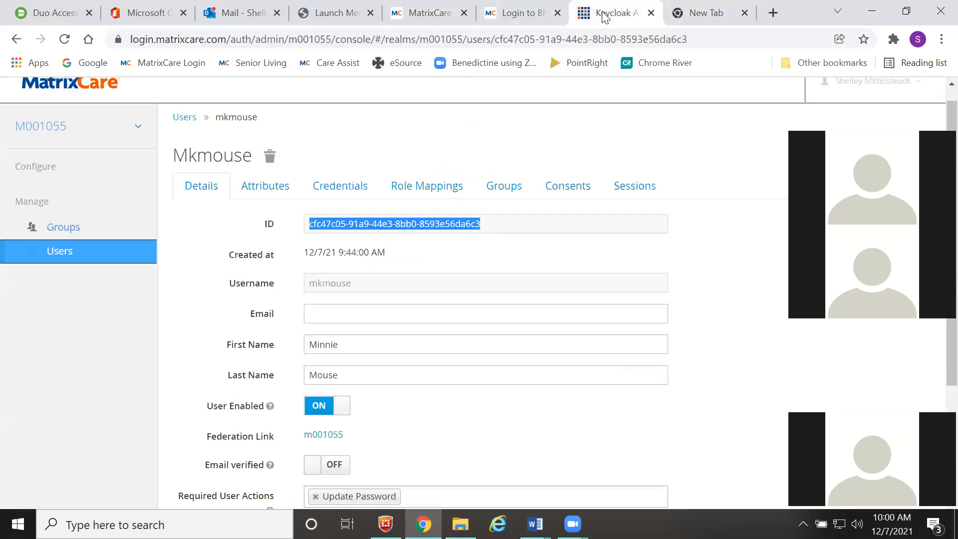
pyautogui.click(422, 14)
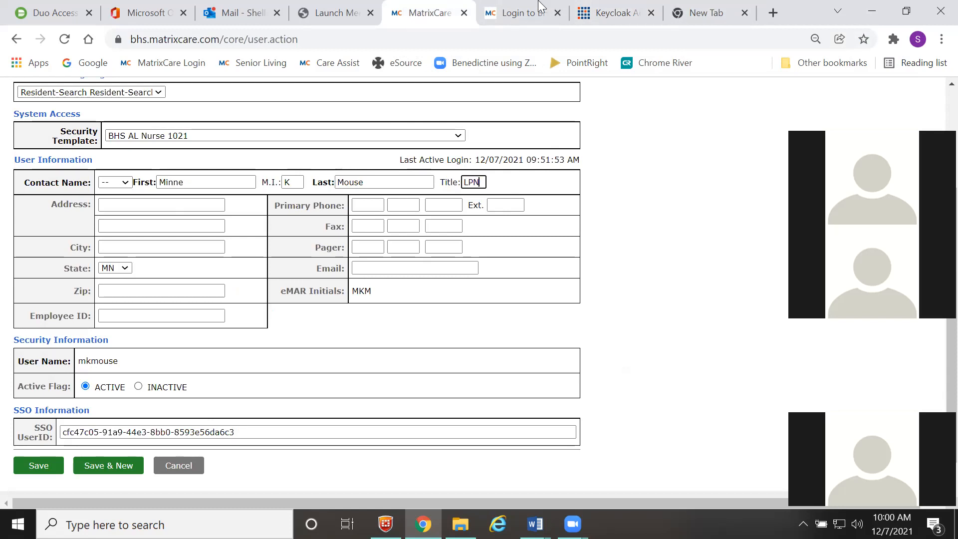
pyautogui.click(606, 11)
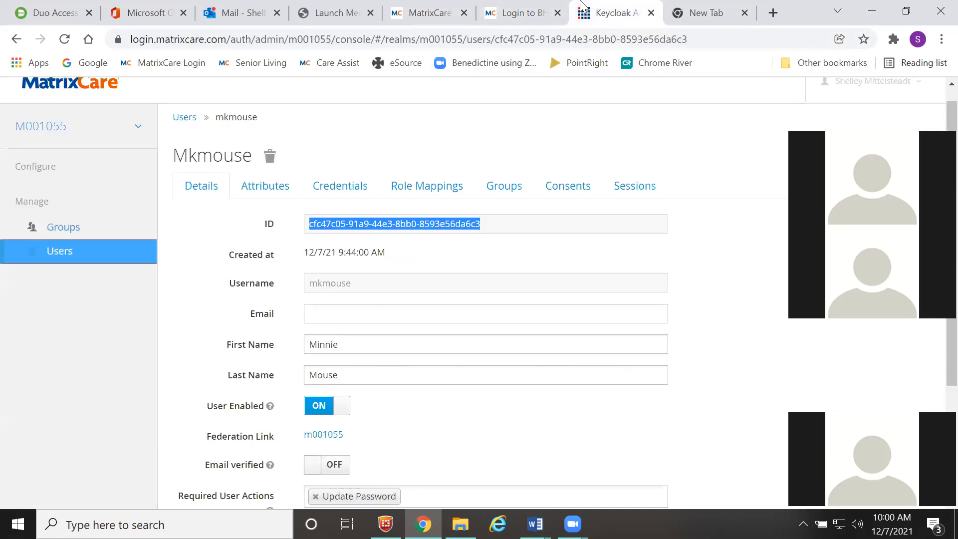
pyautogui.click(504, 13)
pyautogui.click(597, 395)
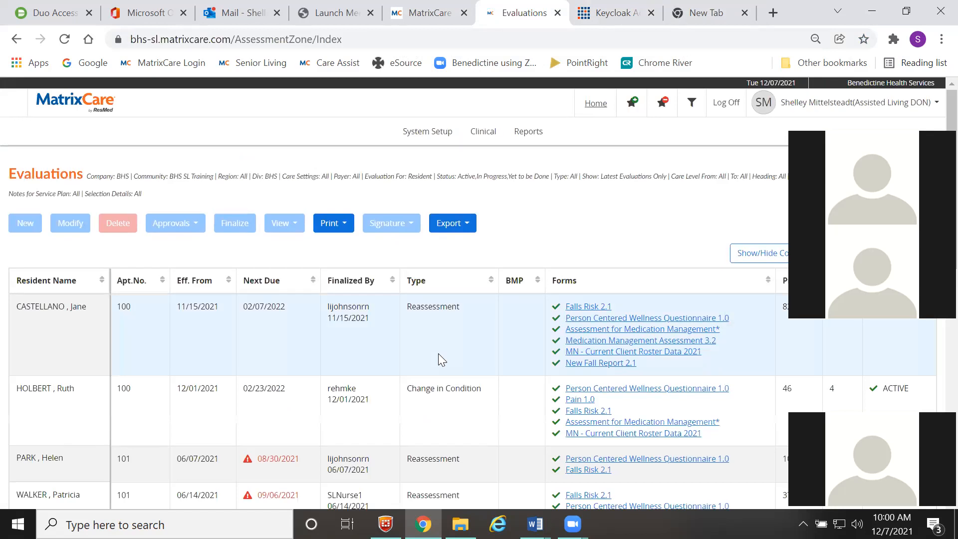
# - Open System Setup > Care Assist User Management and filter the list with 'minn'
pyautogui.click(433, 144)
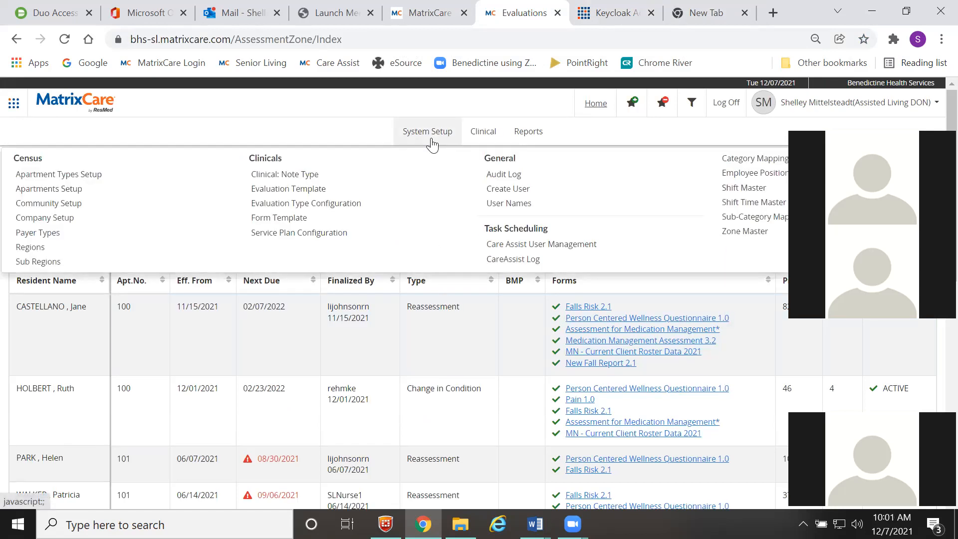
pyautogui.click(504, 246)
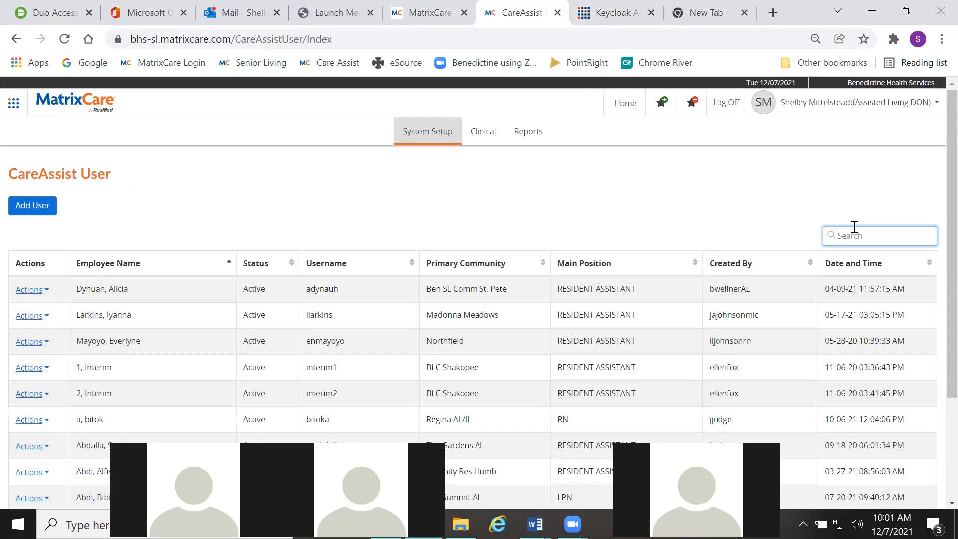
pyautogui.write('minn')
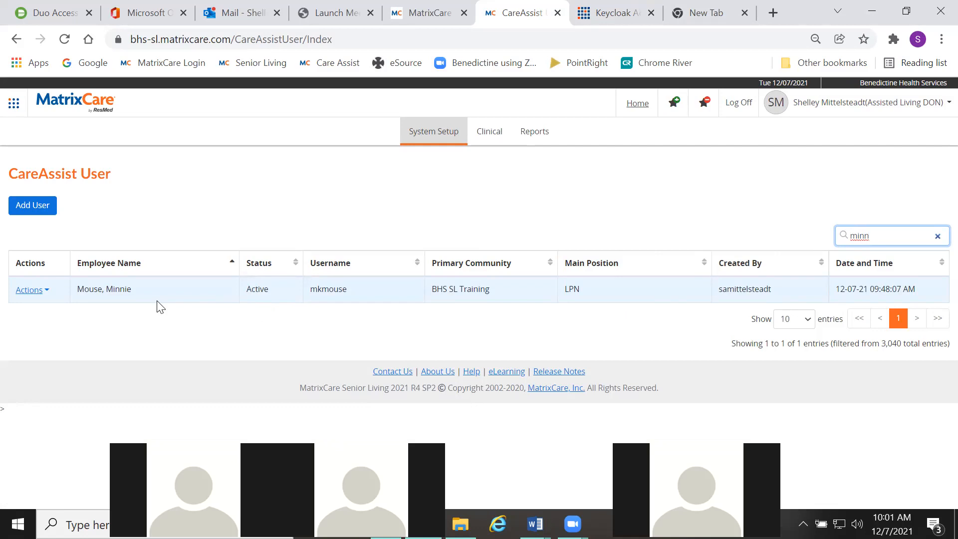
# - Start a new CareAssist user and go through the first name, last name and username fields
pyautogui.click(46, 210)
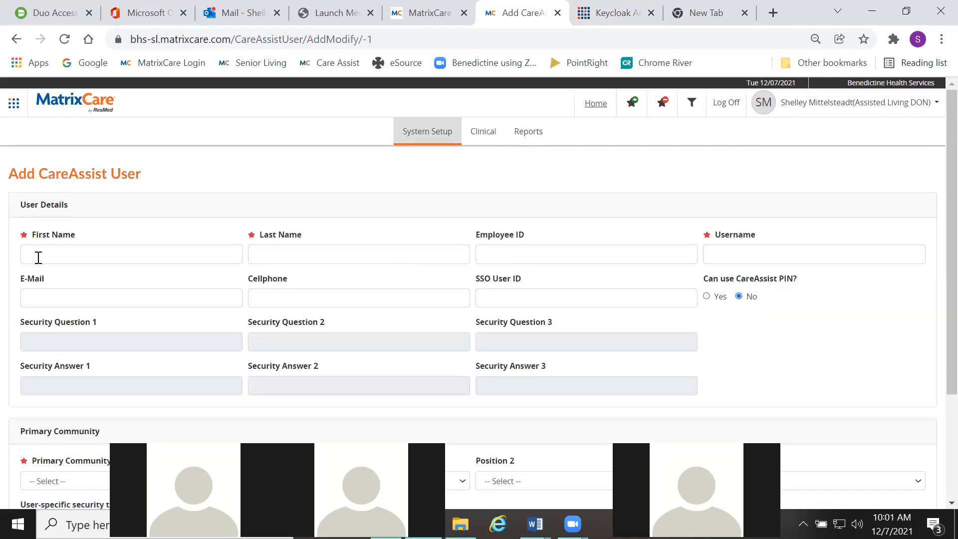
pyautogui.click(38, 257)
pyautogui.click(263, 256)
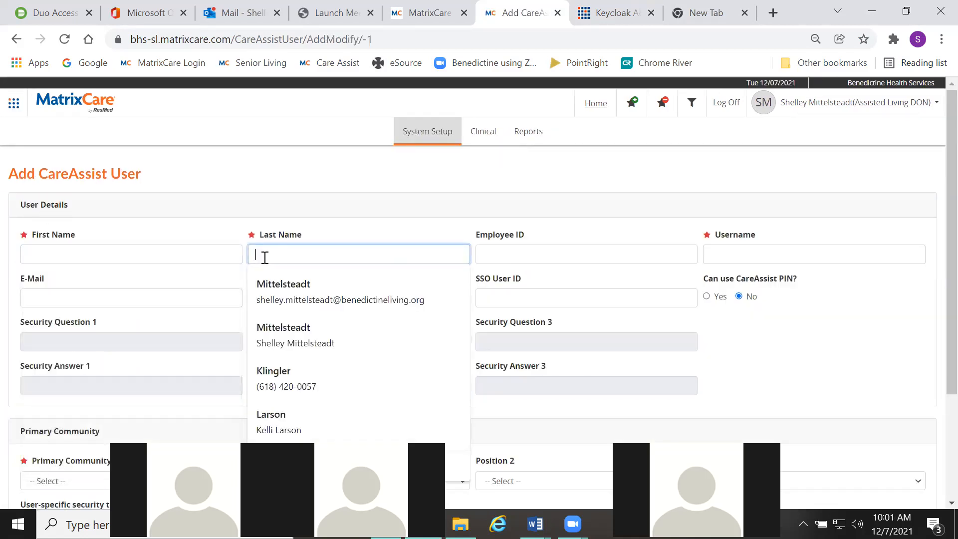
pyautogui.click(761, 255)
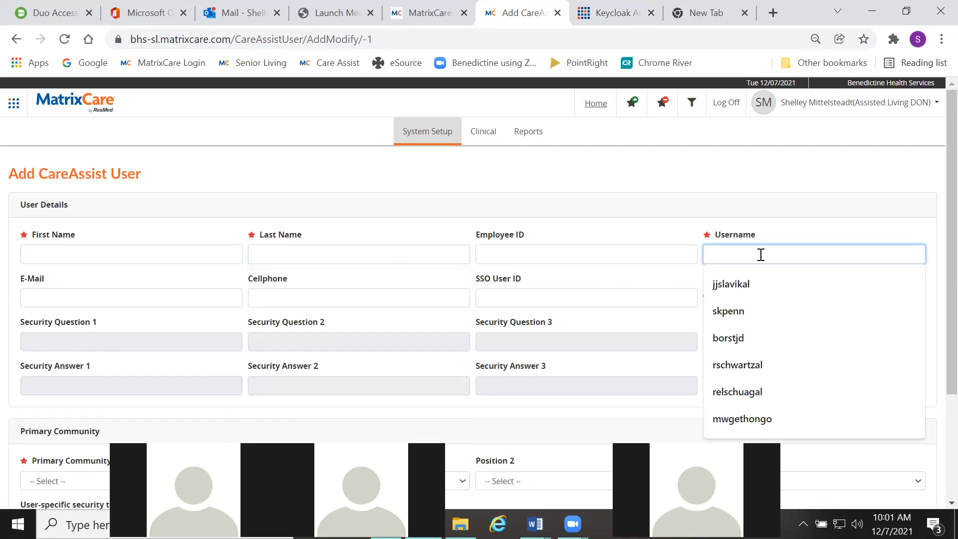
# - Check the user's ID in Keycloak and the MatrixCare edit form, then return to the bottom of the Add form
pyautogui.click(596, 11)
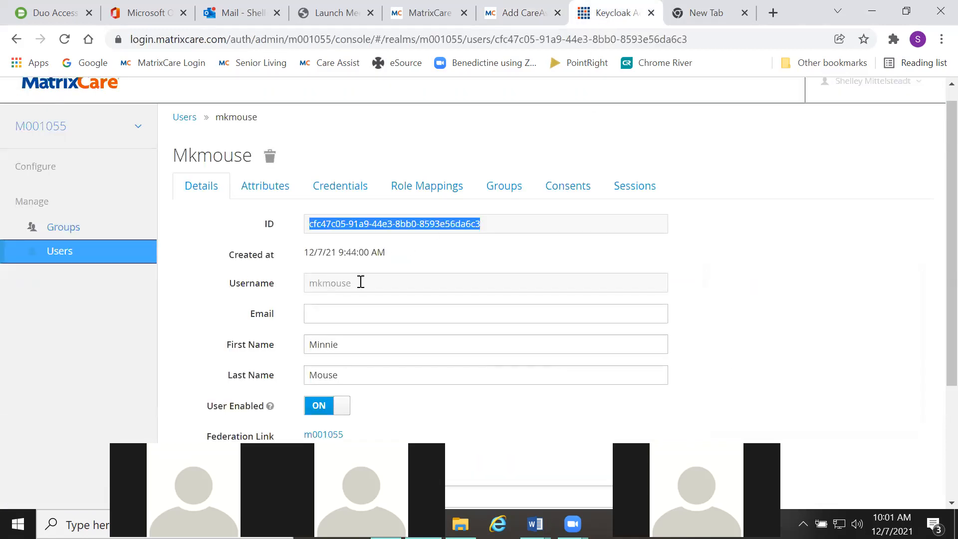
pyautogui.click(428, 13)
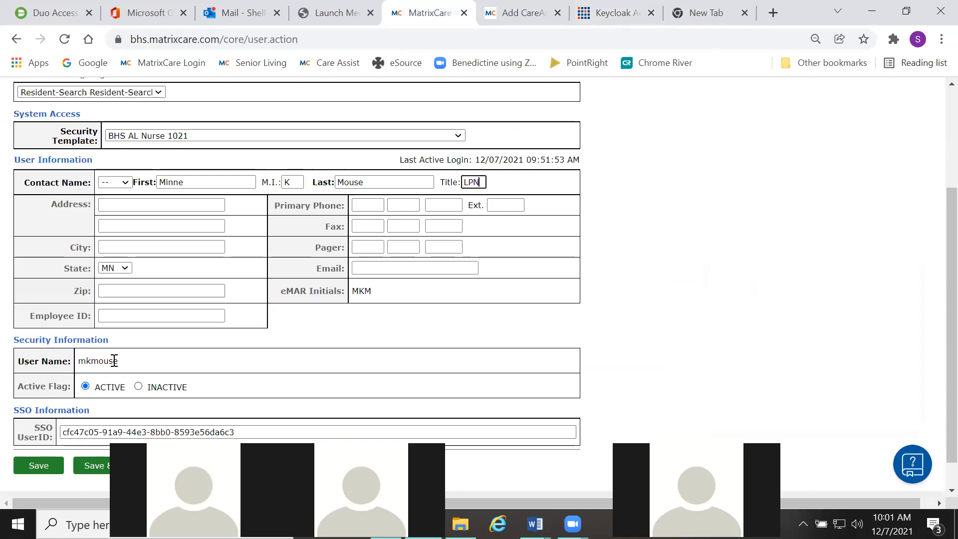
pyautogui.click(514, 11)
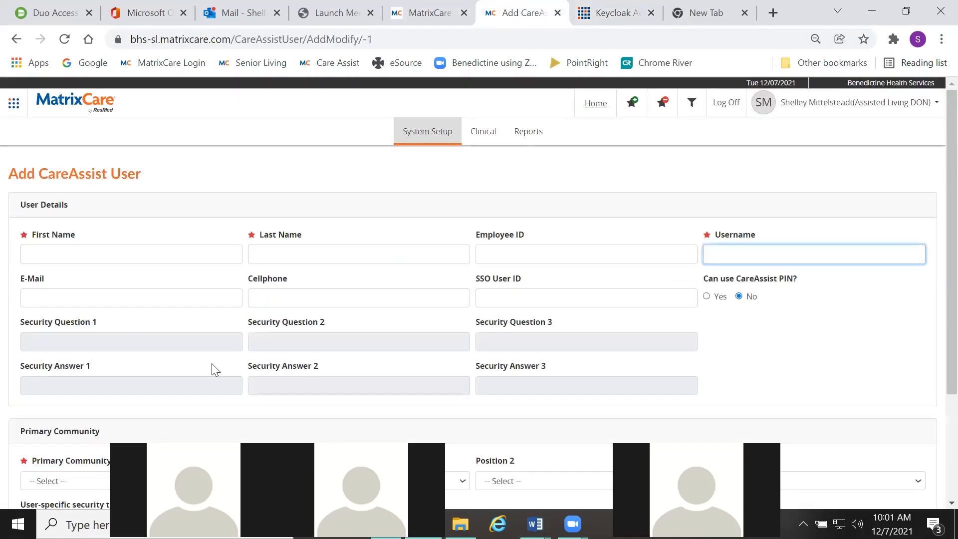
pyautogui.scroll(-3, 294, 330)
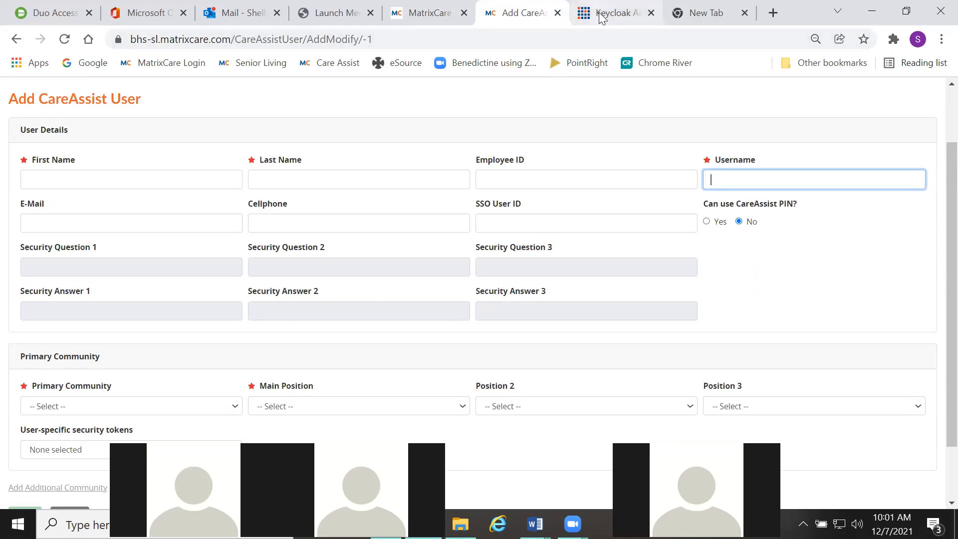
pyautogui.click(437, 16)
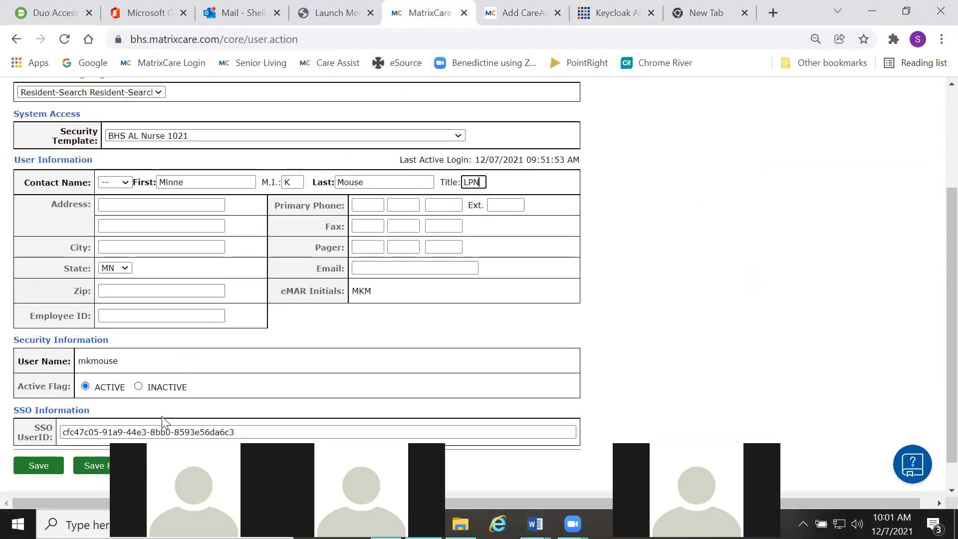
pyautogui.scroll(-1, 209, 409)
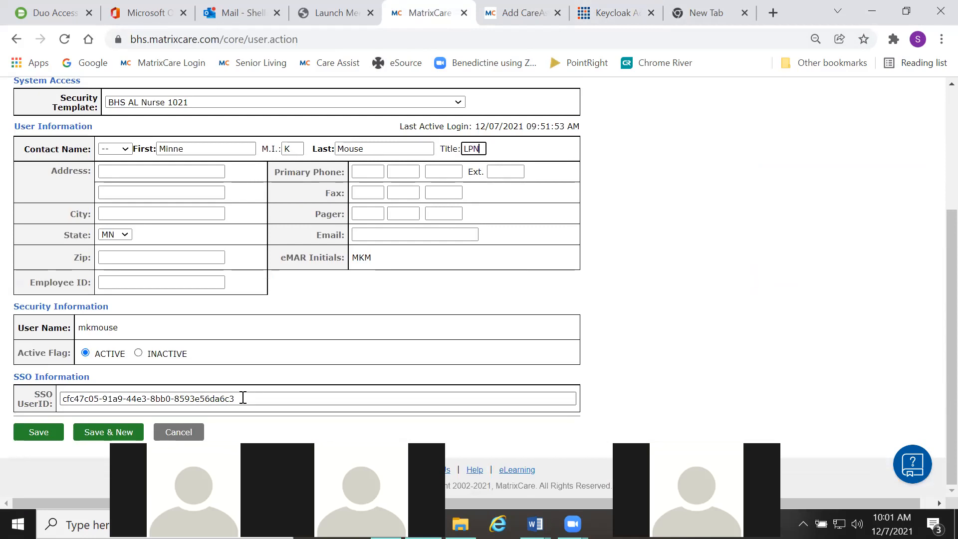
pyautogui.click(594, 15)
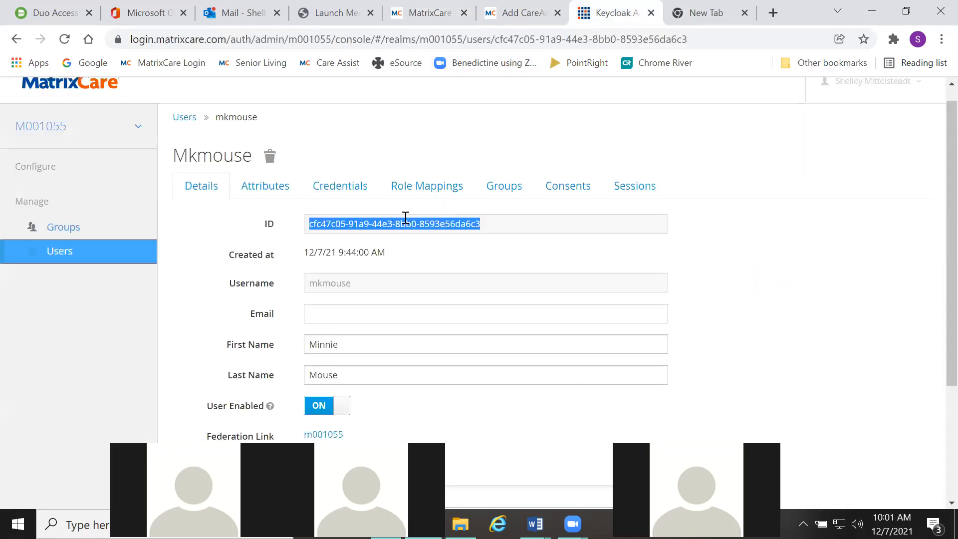
pyautogui.click(516, 19)
pyautogui.scroll(-2, 449, 299)
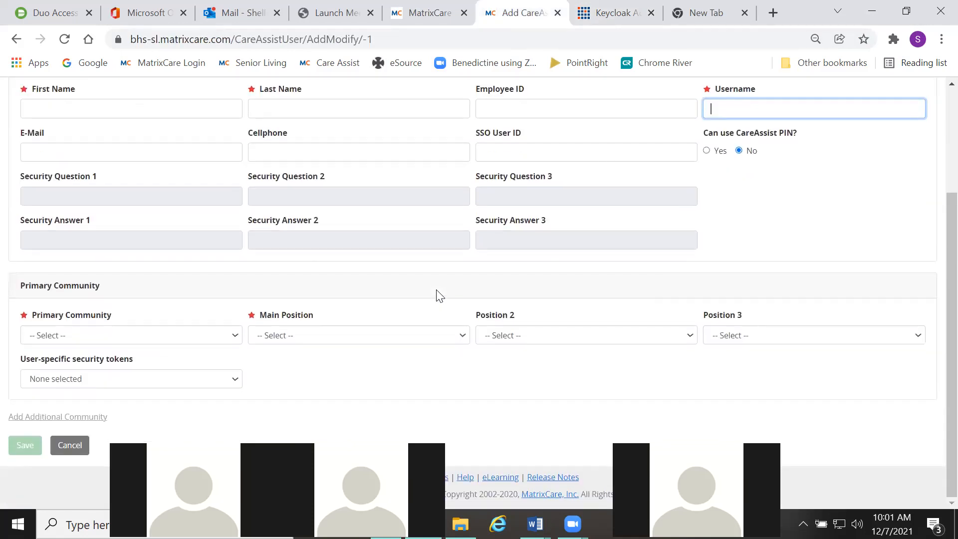
# - Set Primary Community to BHS SL Training and Main Position to LPN, leaving security tokens unchanged
pyautogui.click(128, 343)
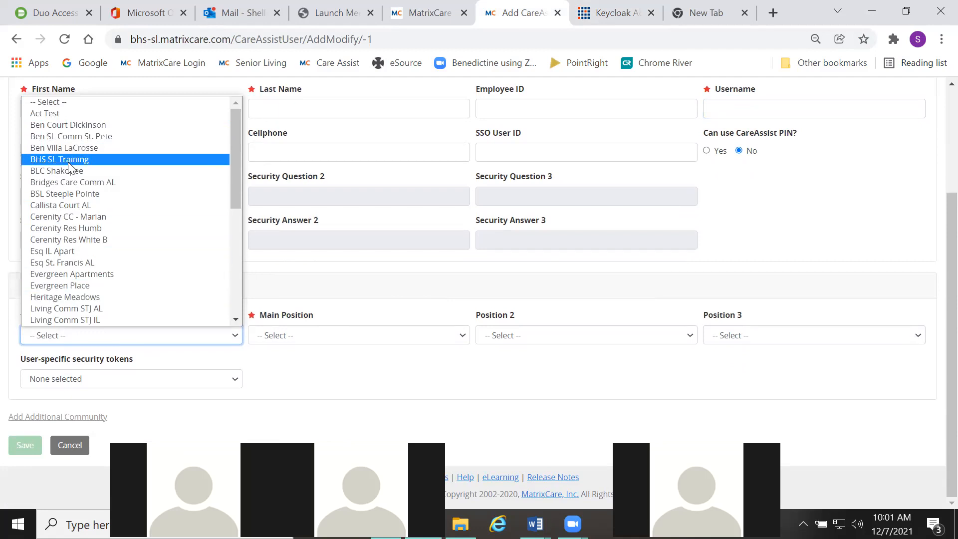
pyautogui.click(60, 160)
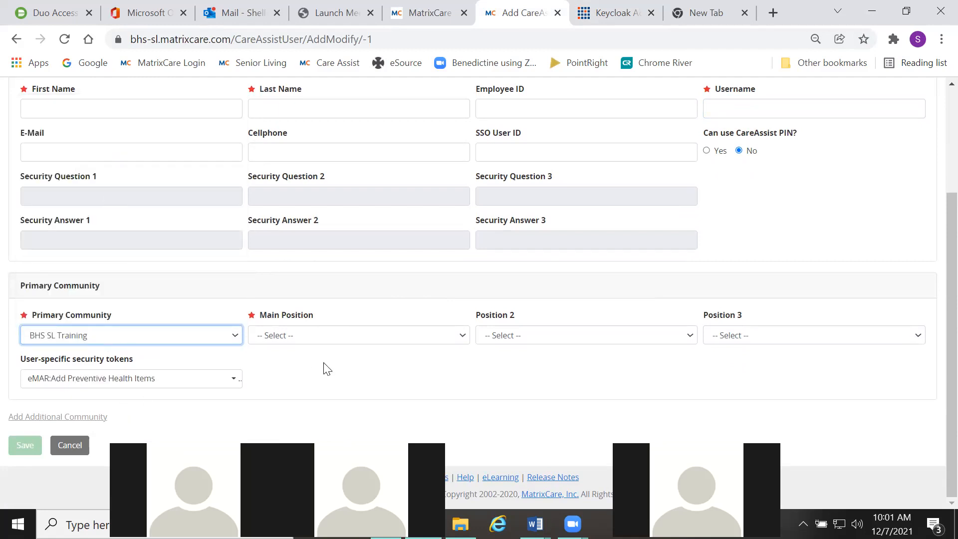
pyautogui.click(325, 334)
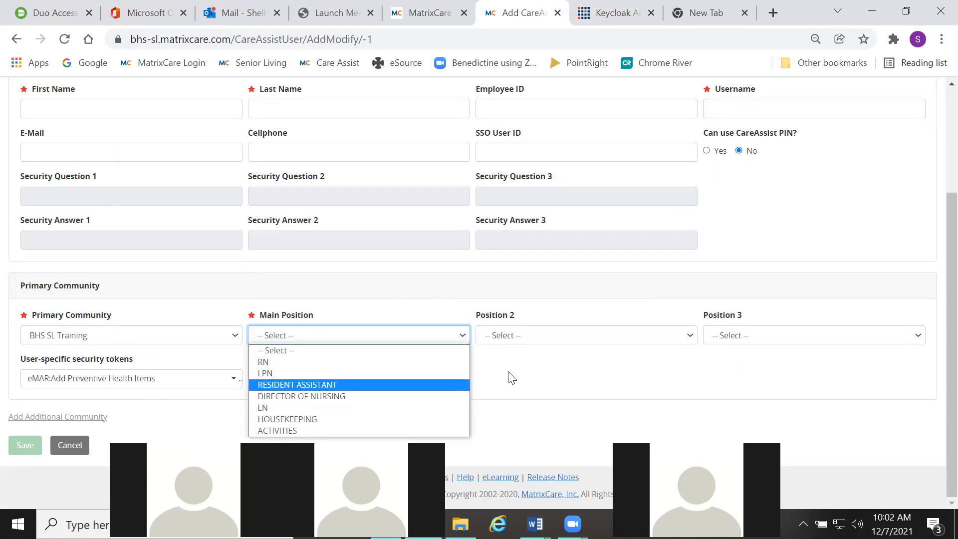
pyautogui.click(360, 374)
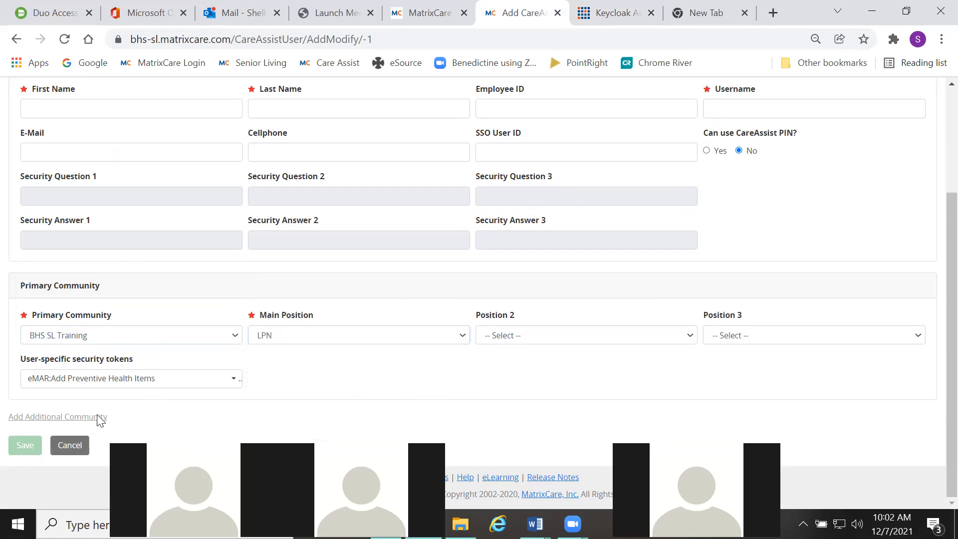
pyautogui.click(122, 381)
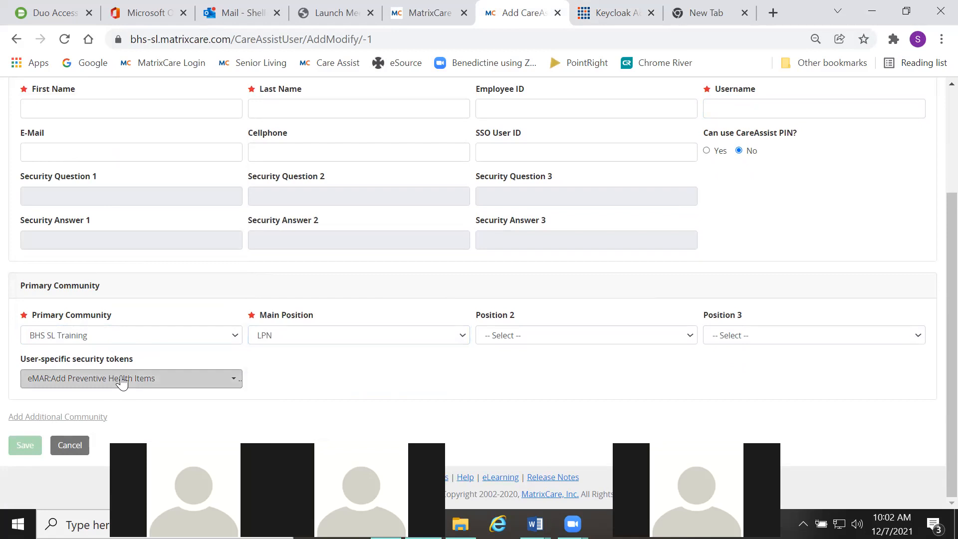
pyautogui.click(333, 387)
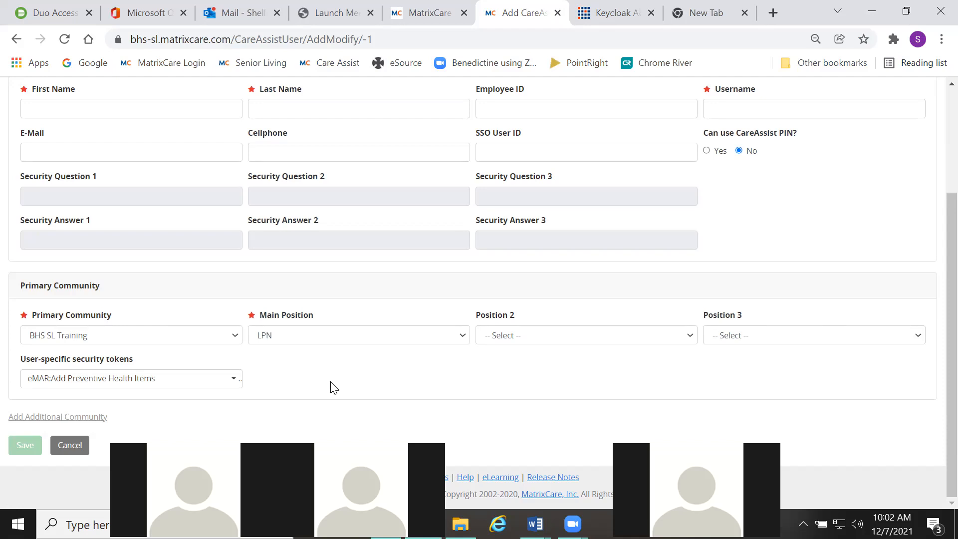
pyautogui.scroll(3, 438, 336)
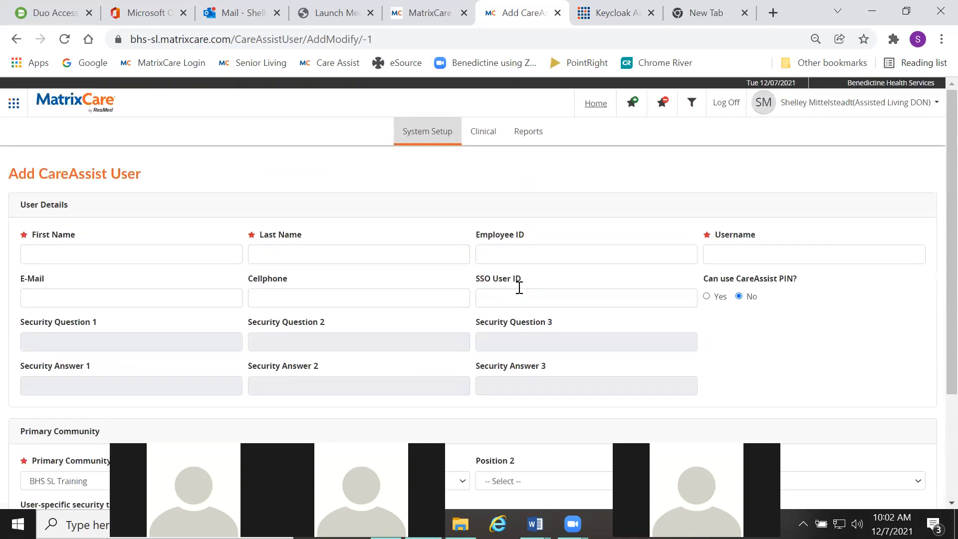
# - Go to System Setup > User Names and open the test user's record for editing
pyautogui.click(426, 136)
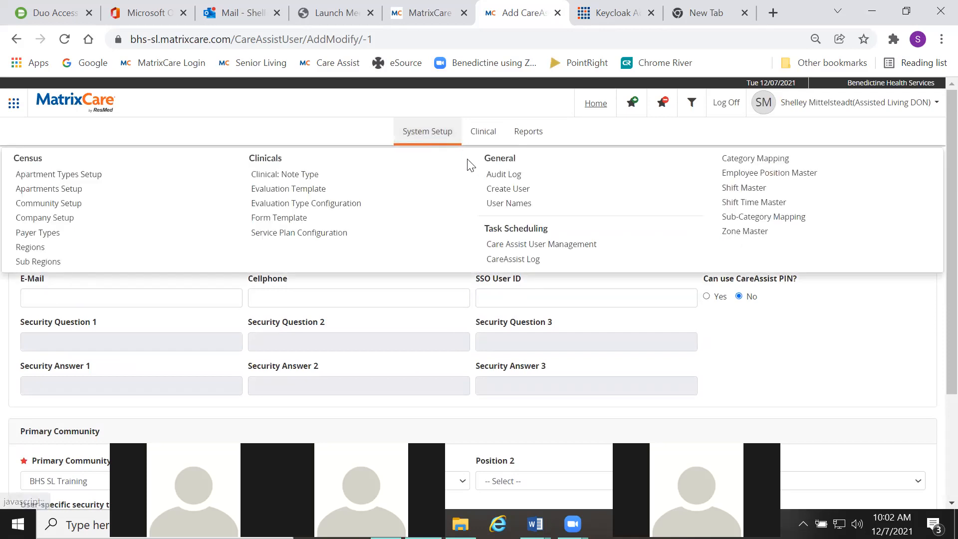
pyautogui.click(503, 203)
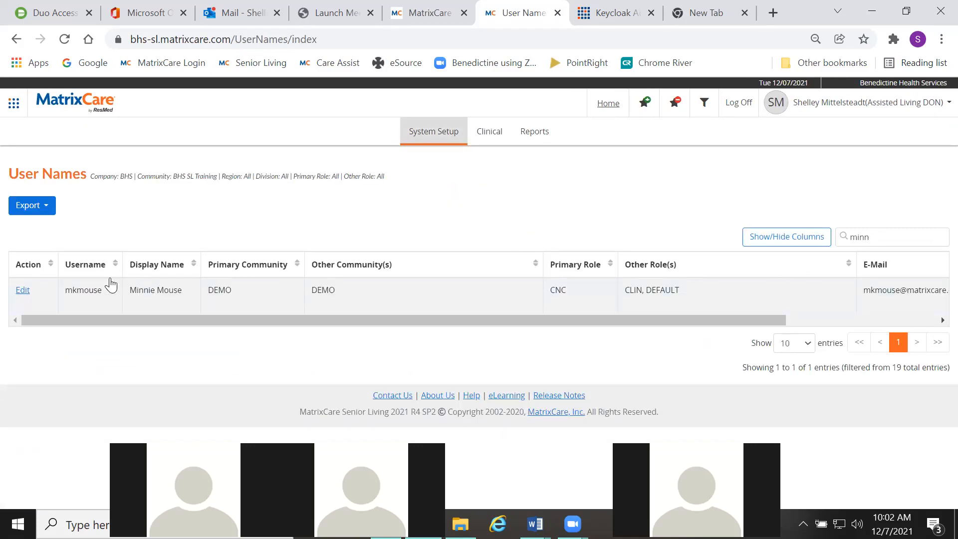
pyautogui.click(20, 292)
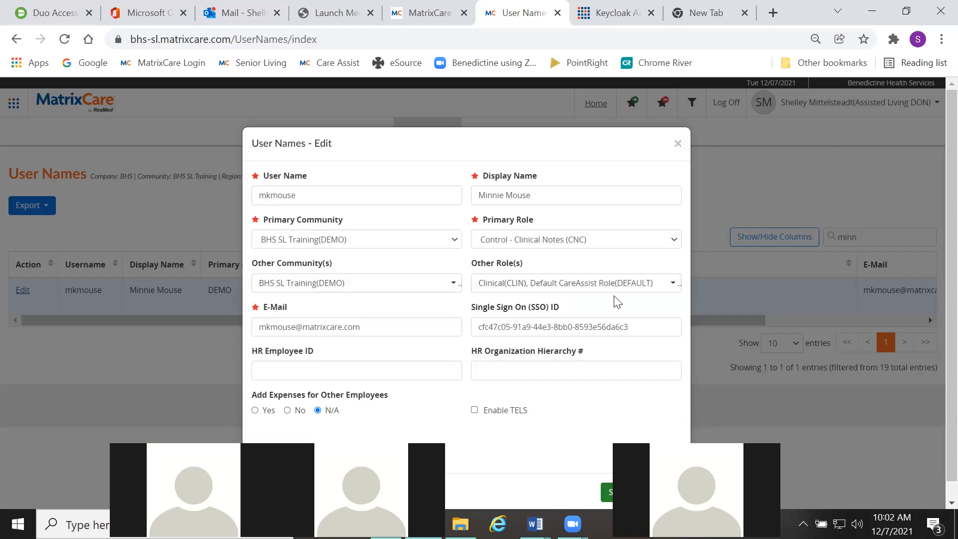
# - Check the user's other roles (CLIN, DEFAULT) and close the edit record without changes
pyautogui.click(668, 290)
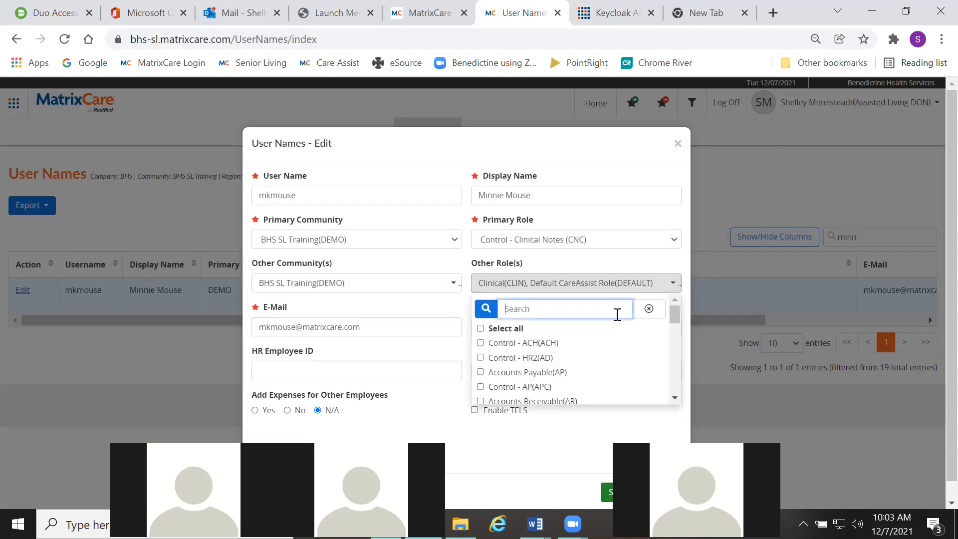
pyautogui.scroll(-1, 564, 350)
pyautogui.scroll(-2, 564, 350)
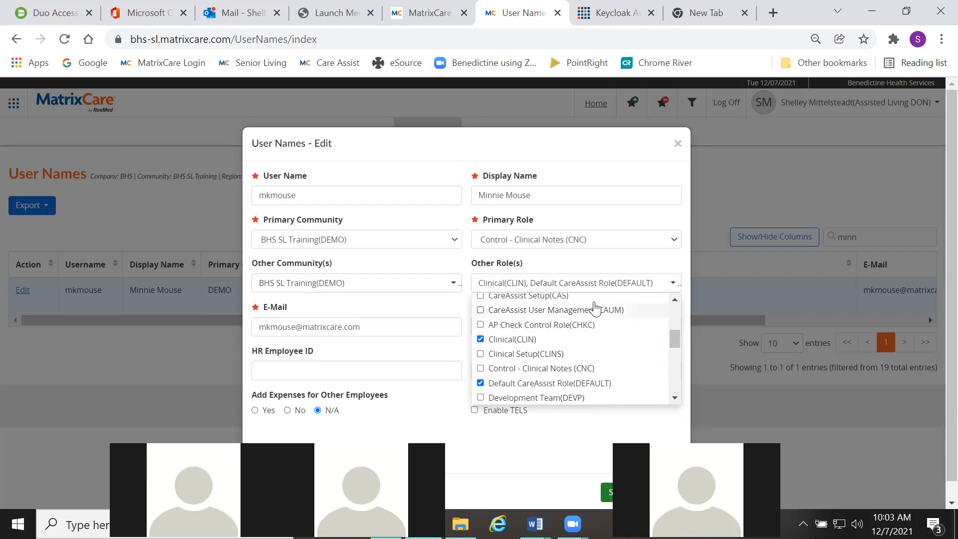
pyautogui.click(678, 144)
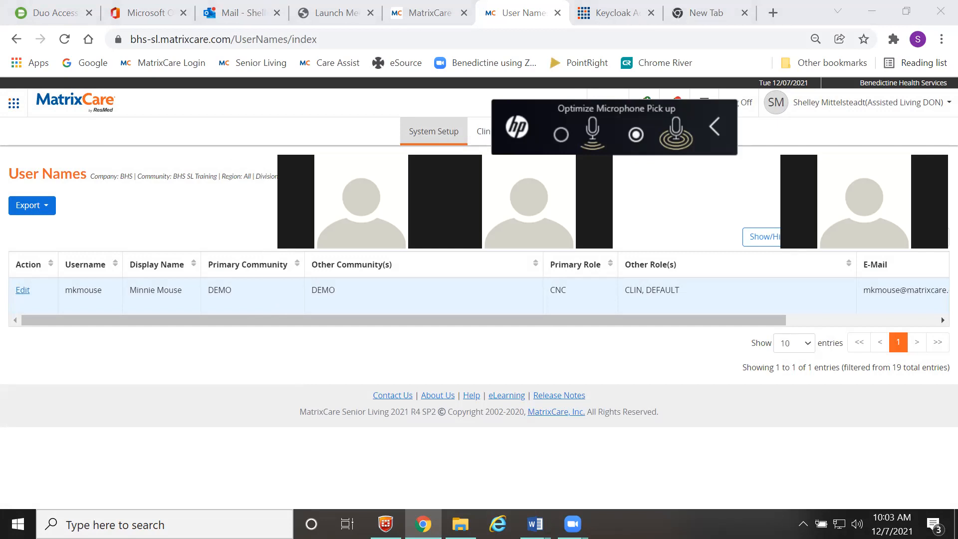
# - In a new tab, go from eSource Help to Support ticket teams > Clinical Support and start a new request
pyautogui.click(772, 12)
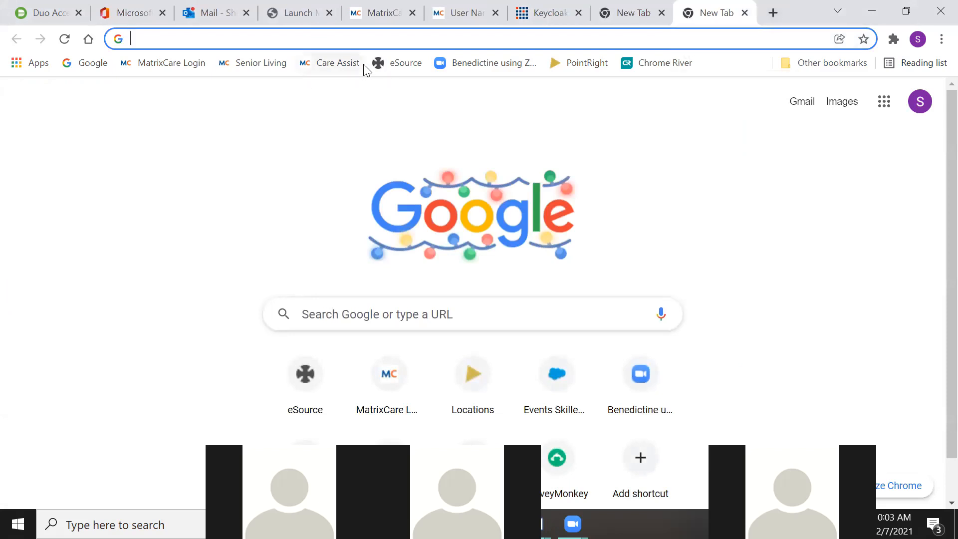
pyautogui.click(380, 64)
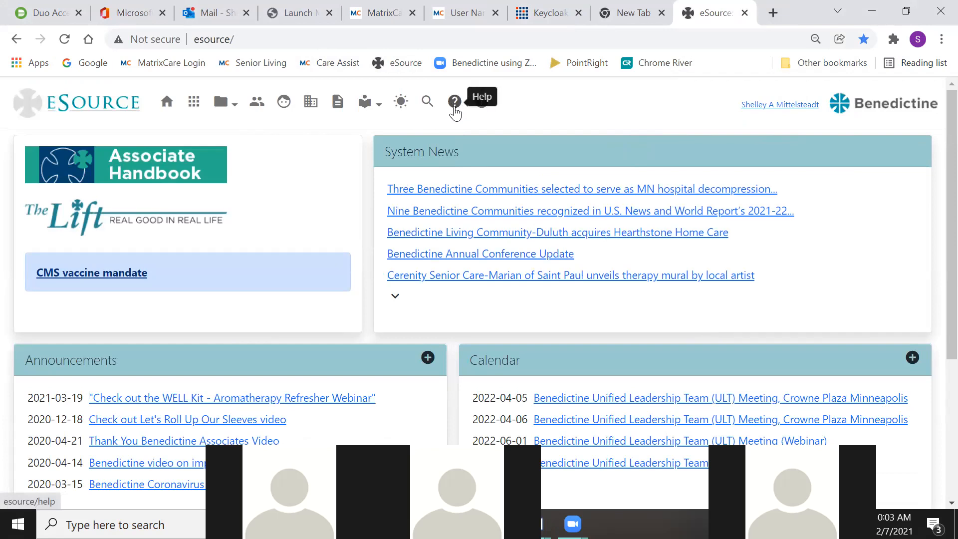
pyautogui.click(454, 107)
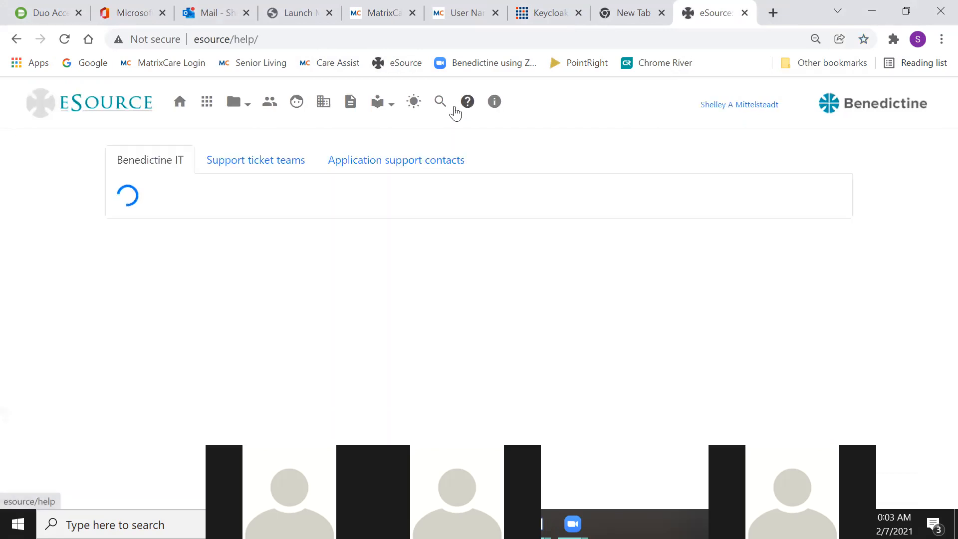
pyautogui.click(265, 161)
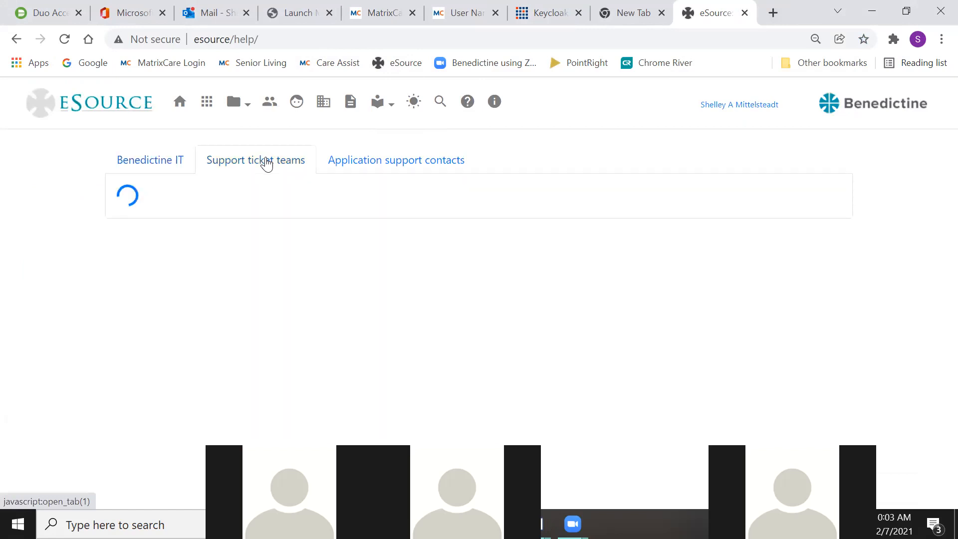
pyautogui.moveTo(166, 210); pyautogui.dragTo(168, 215)
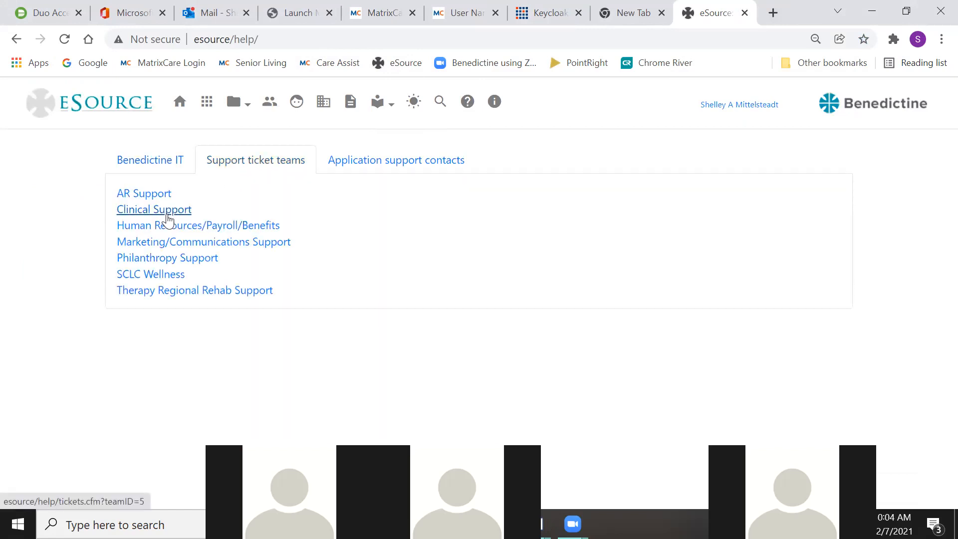
pyautogui.click(167, 216)
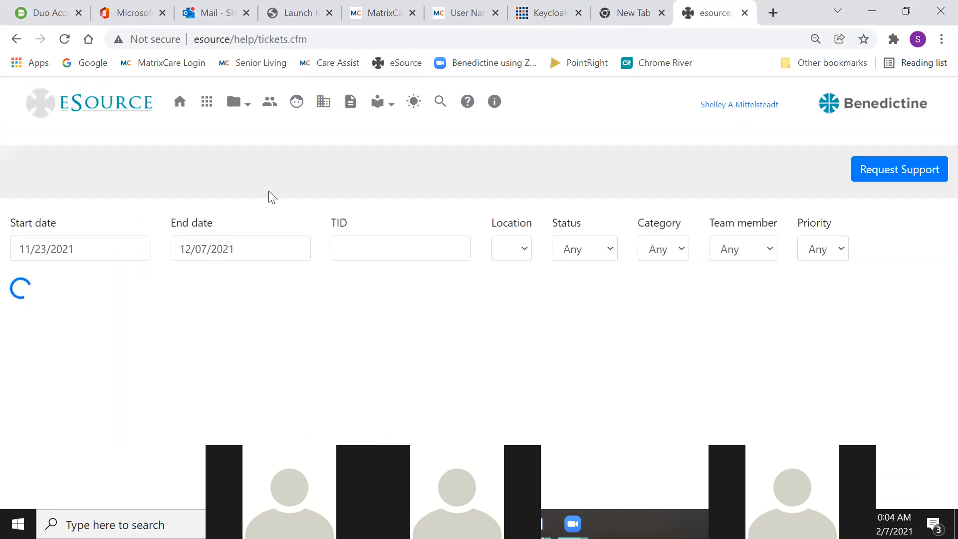
pyautogui.click(917, 173)
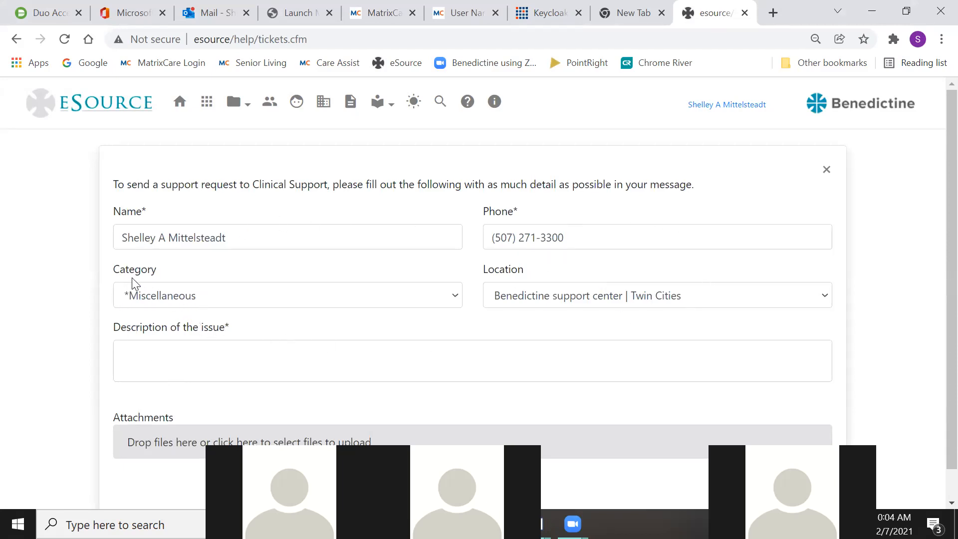
# - Change the Clinical Support request's Category to Matrix
pyautogui.click(454, 297)
pyautogui.scroll(-3, 373, 243)
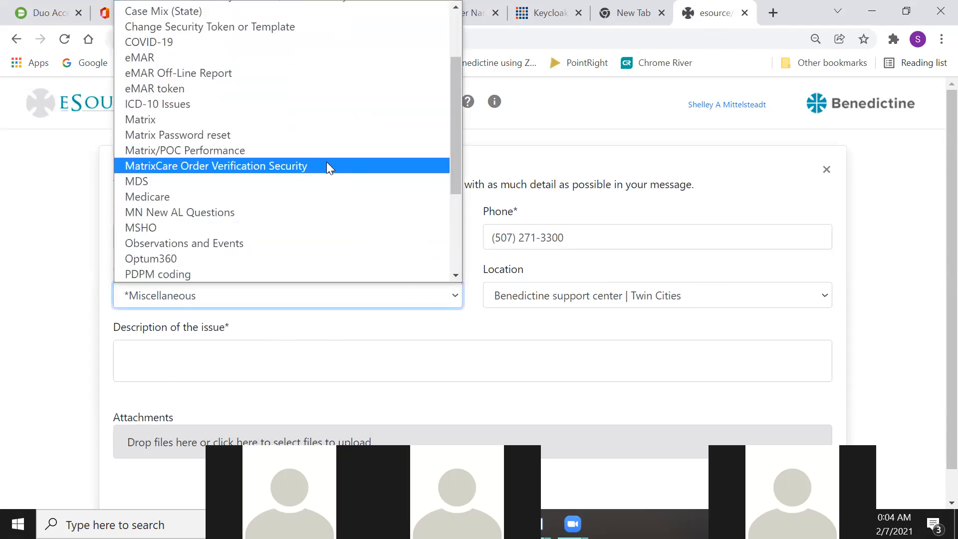
pyautogui.scroll(-3, 327, 163)
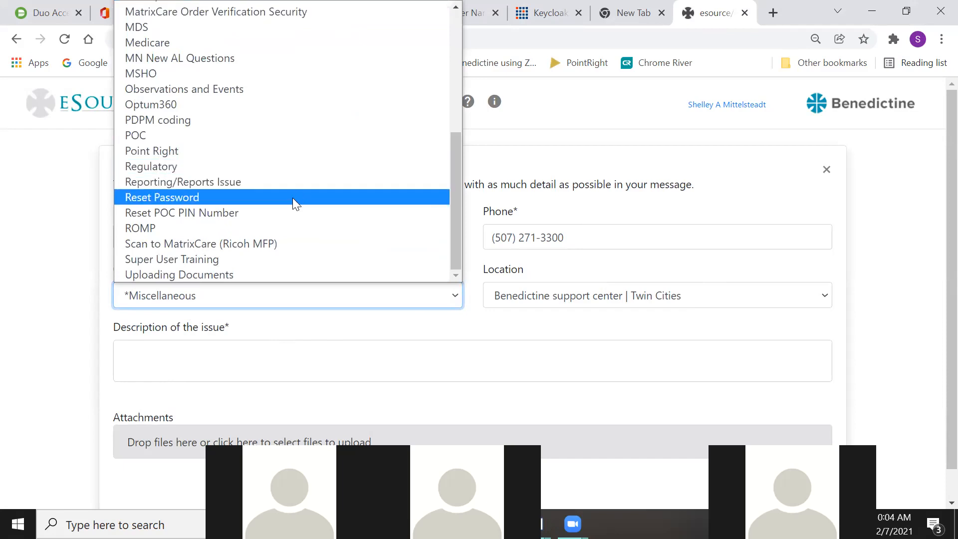
pyautogui.scroll(5, 286, 195)
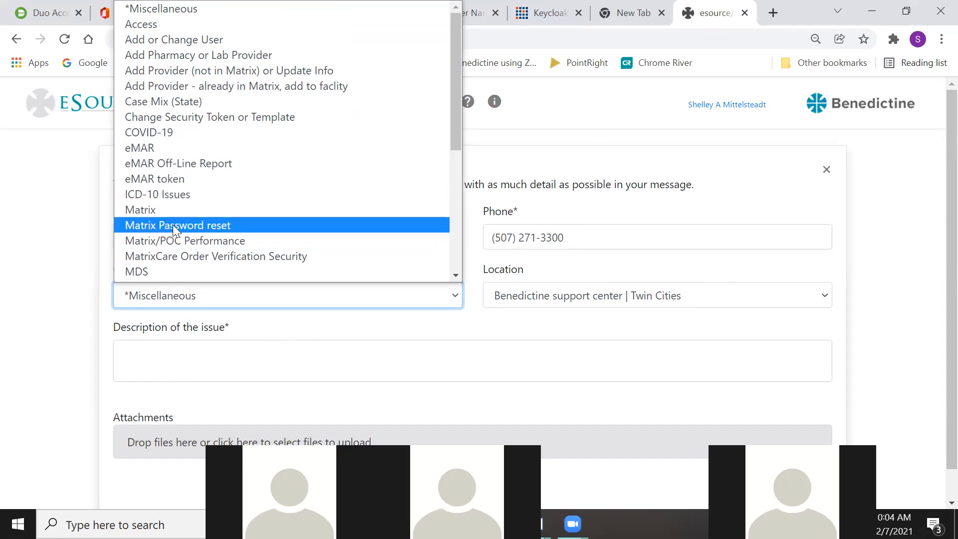
pyautogui.click(151, 211)
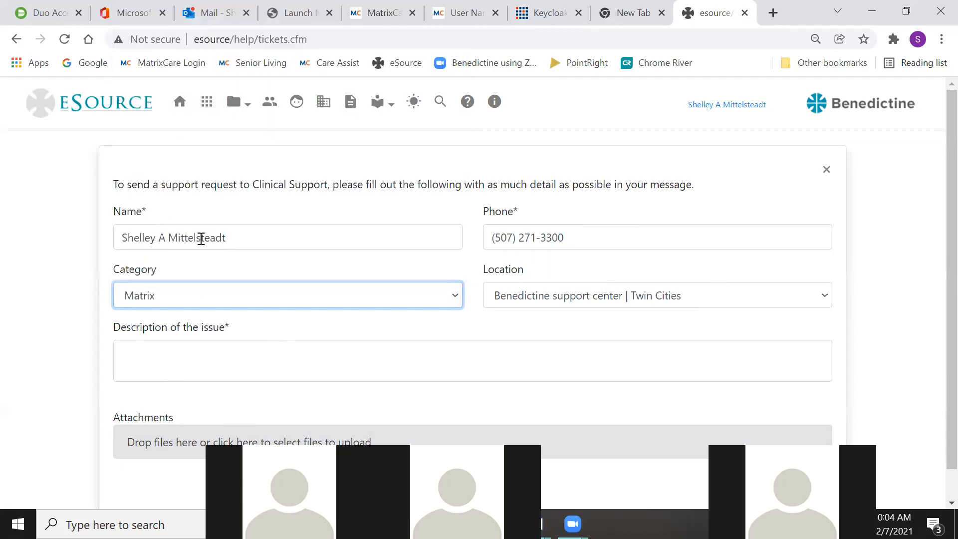
# - Place the cursor in the issue description, then return to the MatrixCare user record tab
pyautogui.scroll(-1, 259, 310)
pyautogui.click(130, 310)
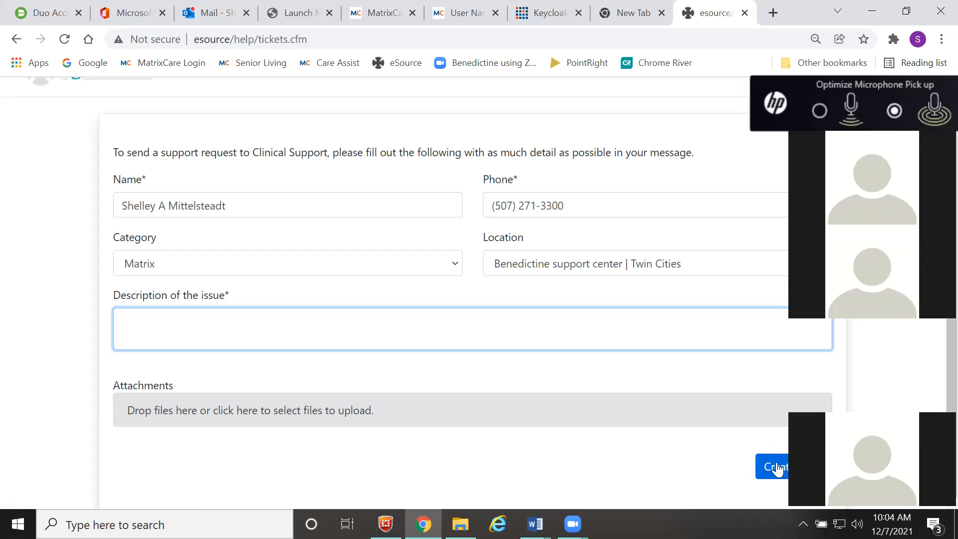
pyautogui.scroll(1, 582, 434)
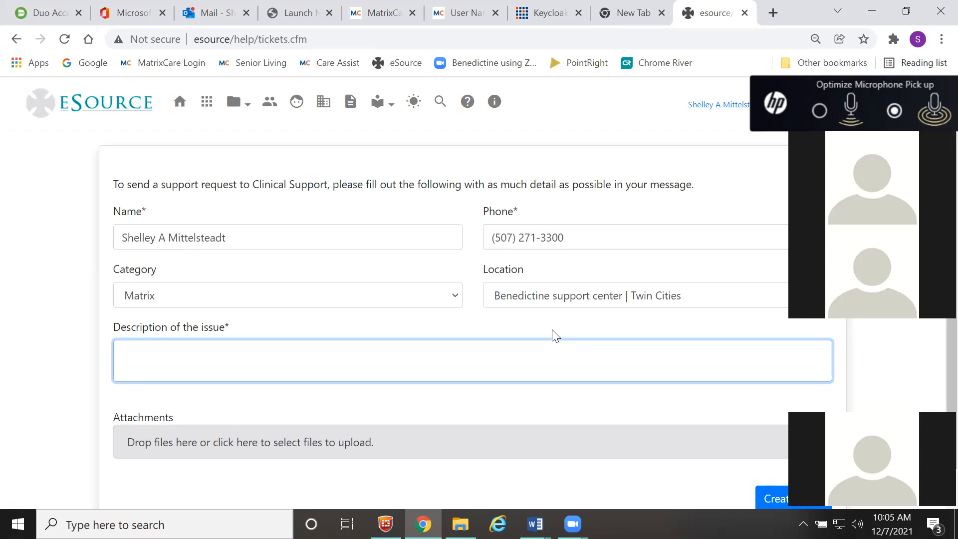
pyautogui.click(377, 13)
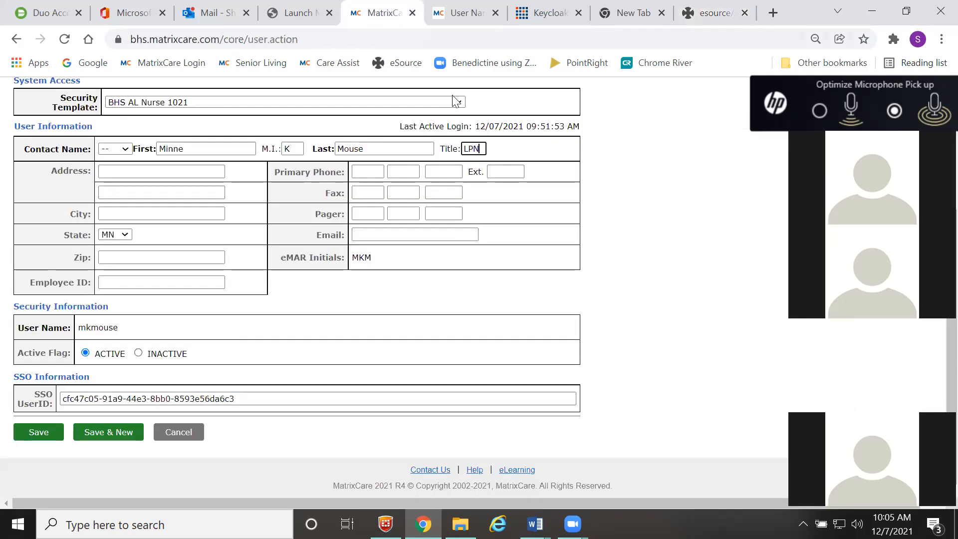